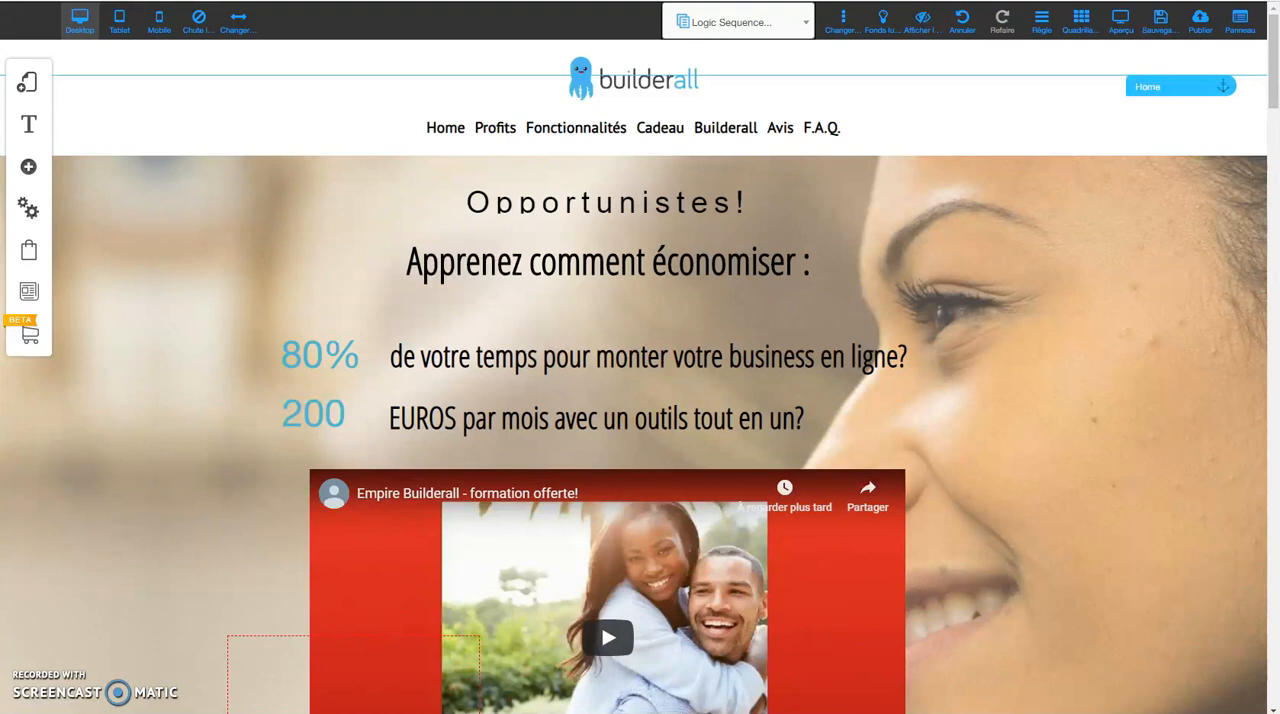
# Preview the page, examine the opt-in pop-up's email and first name fields, and close the pop-up.
pyautogui.click(1122, 17)
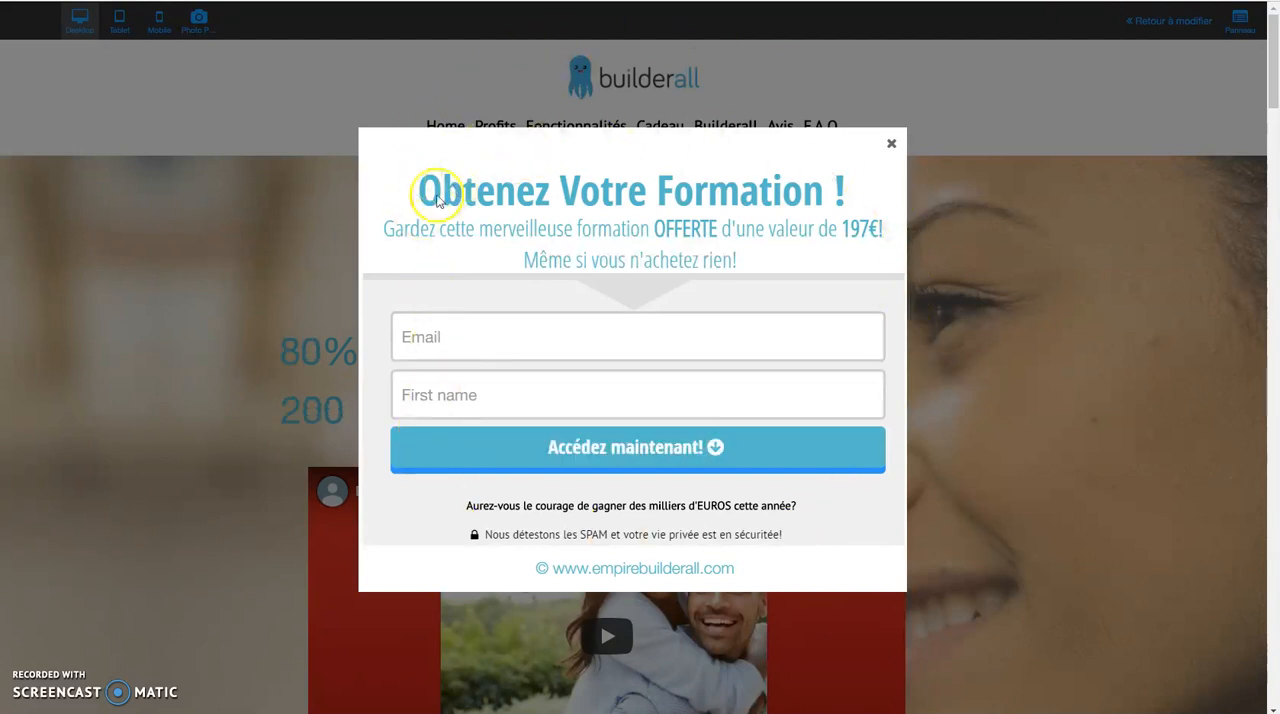
pyautogui.click(425, 337)
pyautogui.click(408, 393)
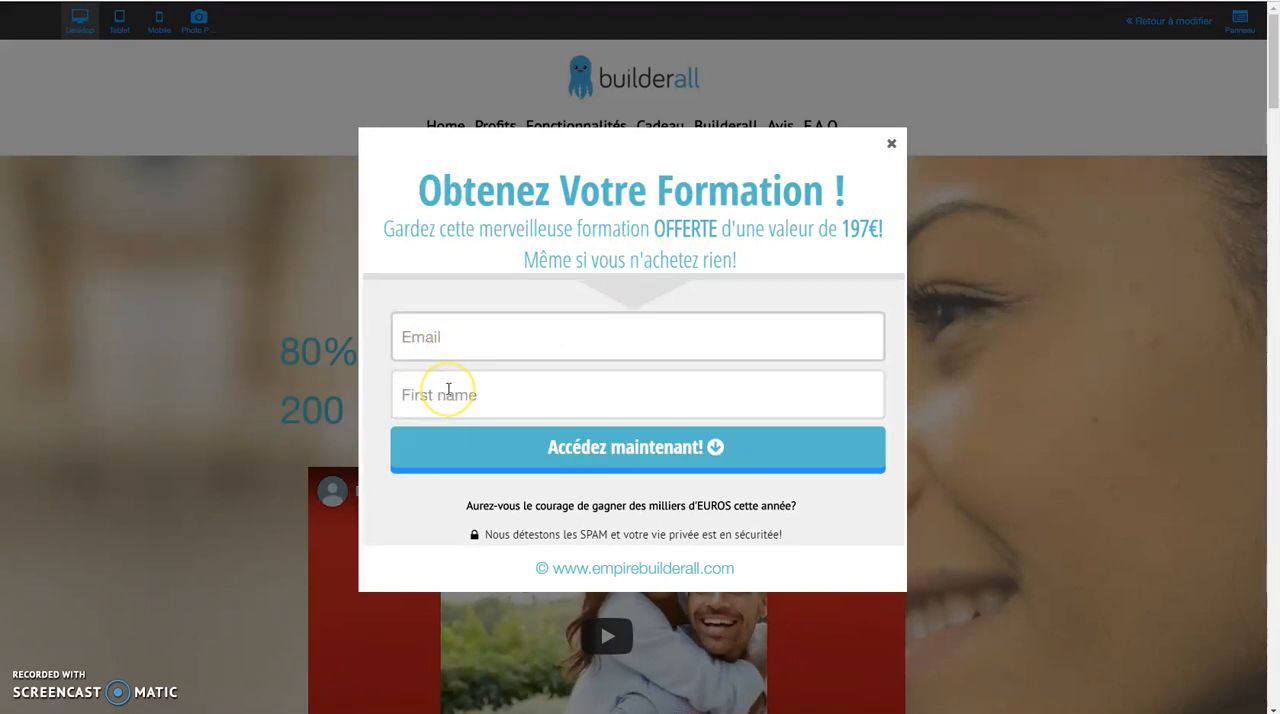
pyautogui.click(455, 390)
pyautogui.click(891, 146)
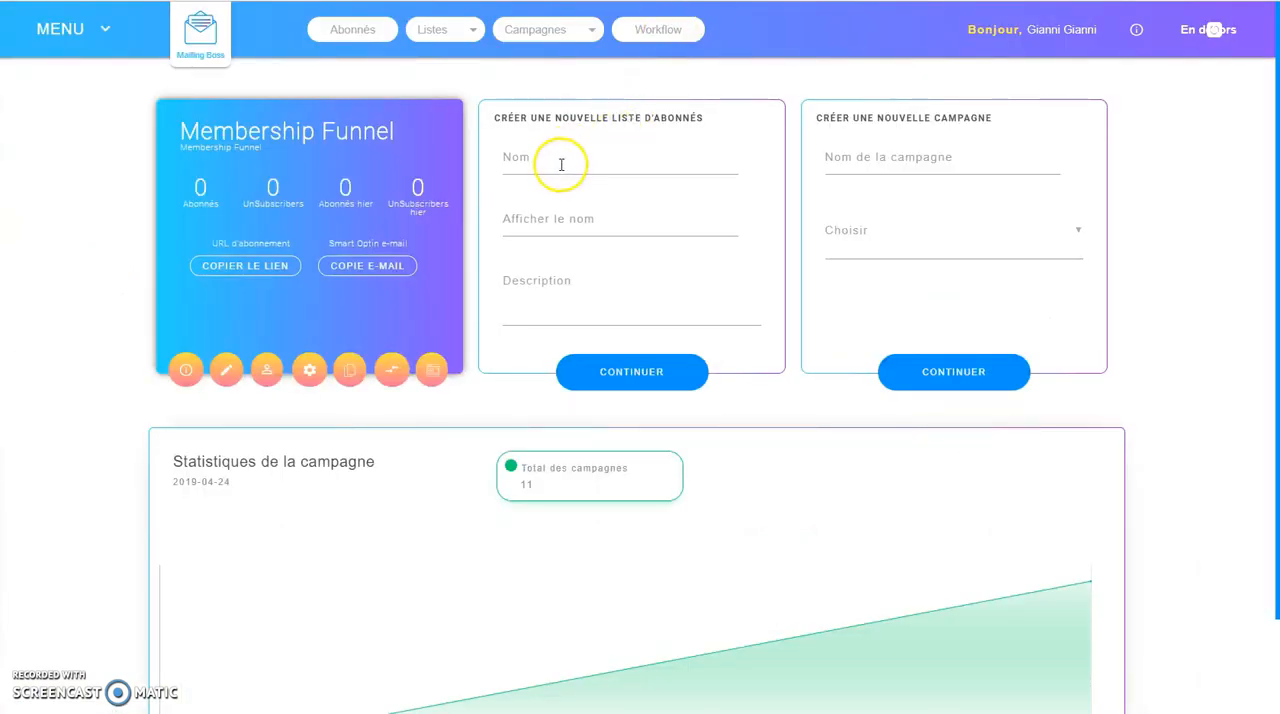
# In Mailing Boss, create a subscriber list with name "testoptin", display name "testoptin" and description "optin".
pyautogui.click(561, 164)
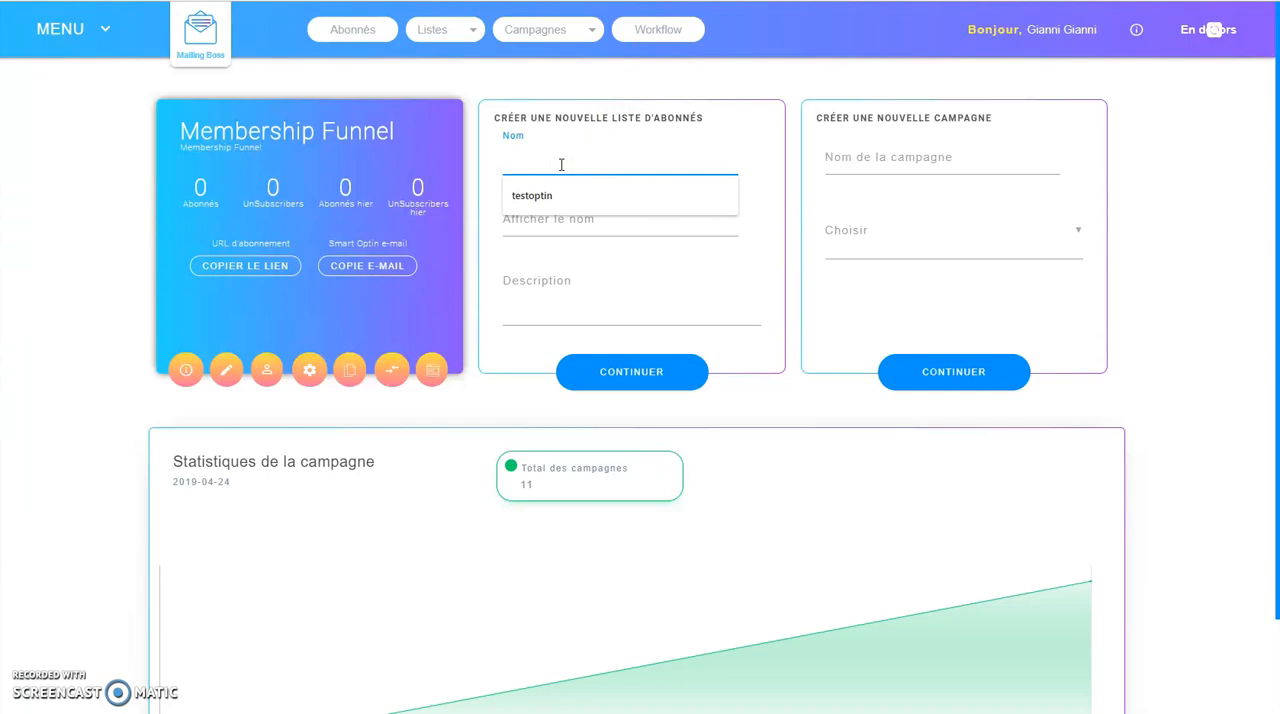
pyautogui.press('Down')
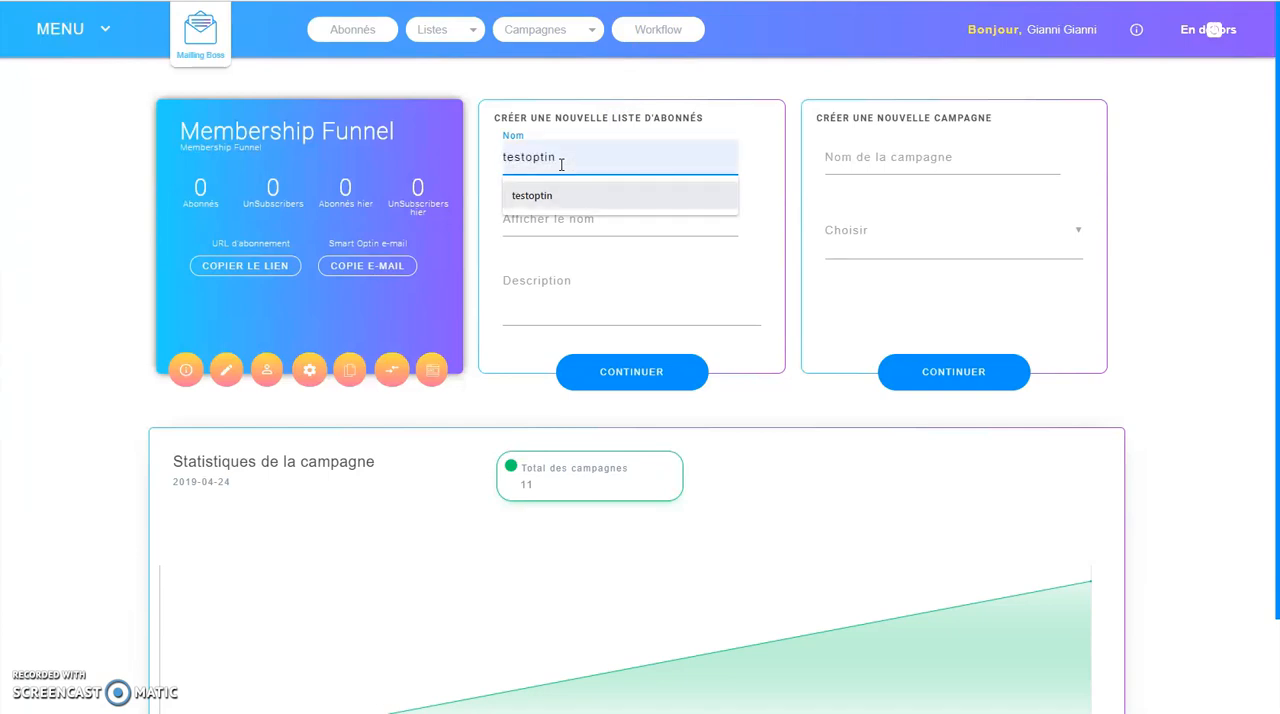
pyautogui.press('Return')
pyautogui.press('Tab')
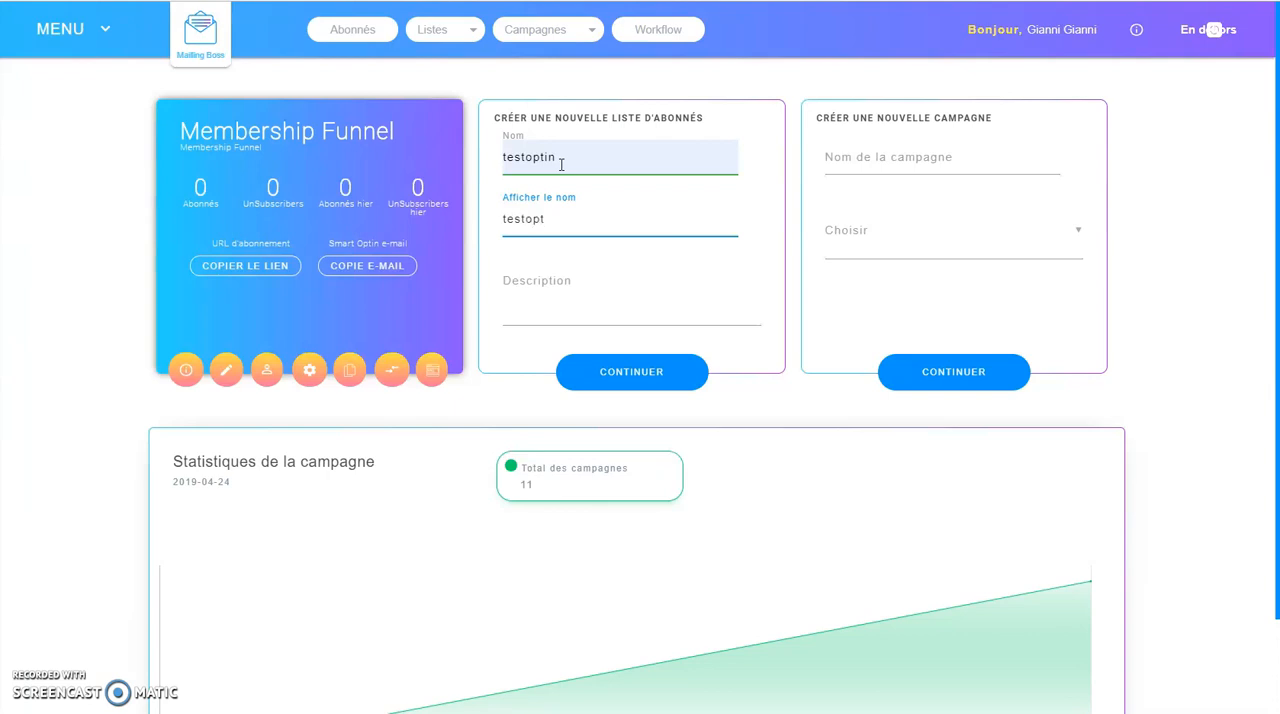
pyautogui.press('Tab')
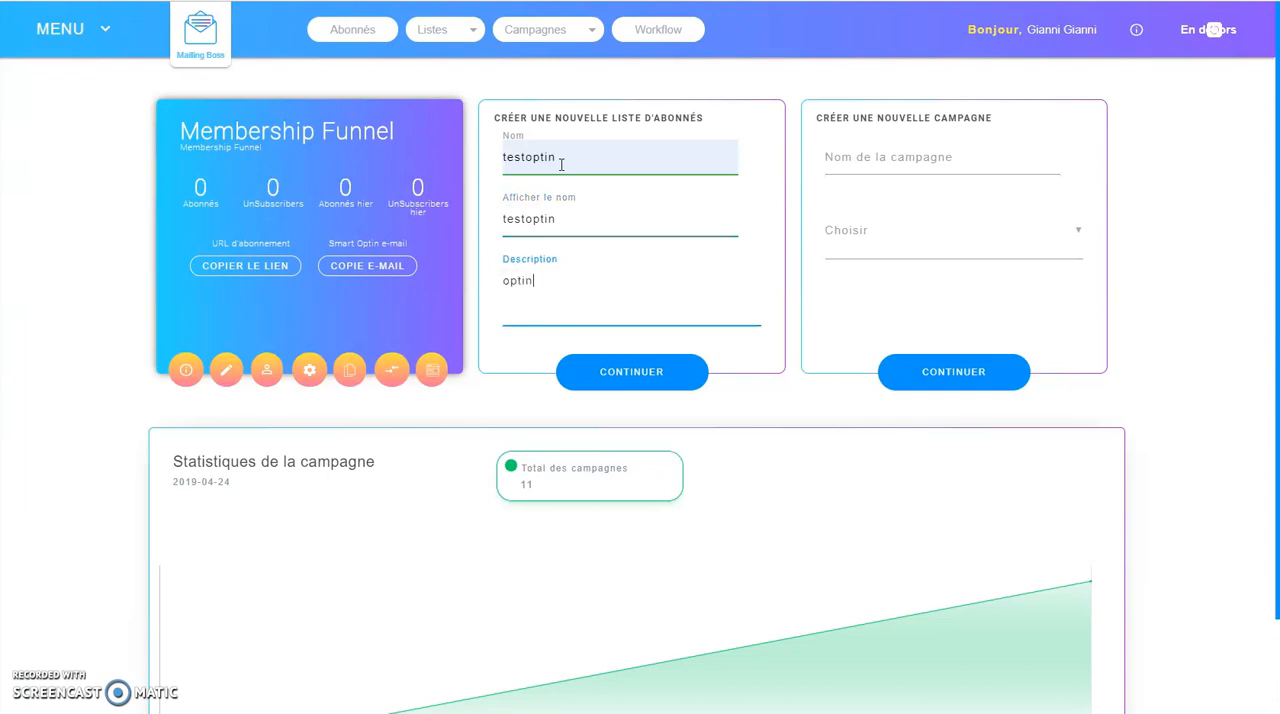
pyautogui.click(627, 378)
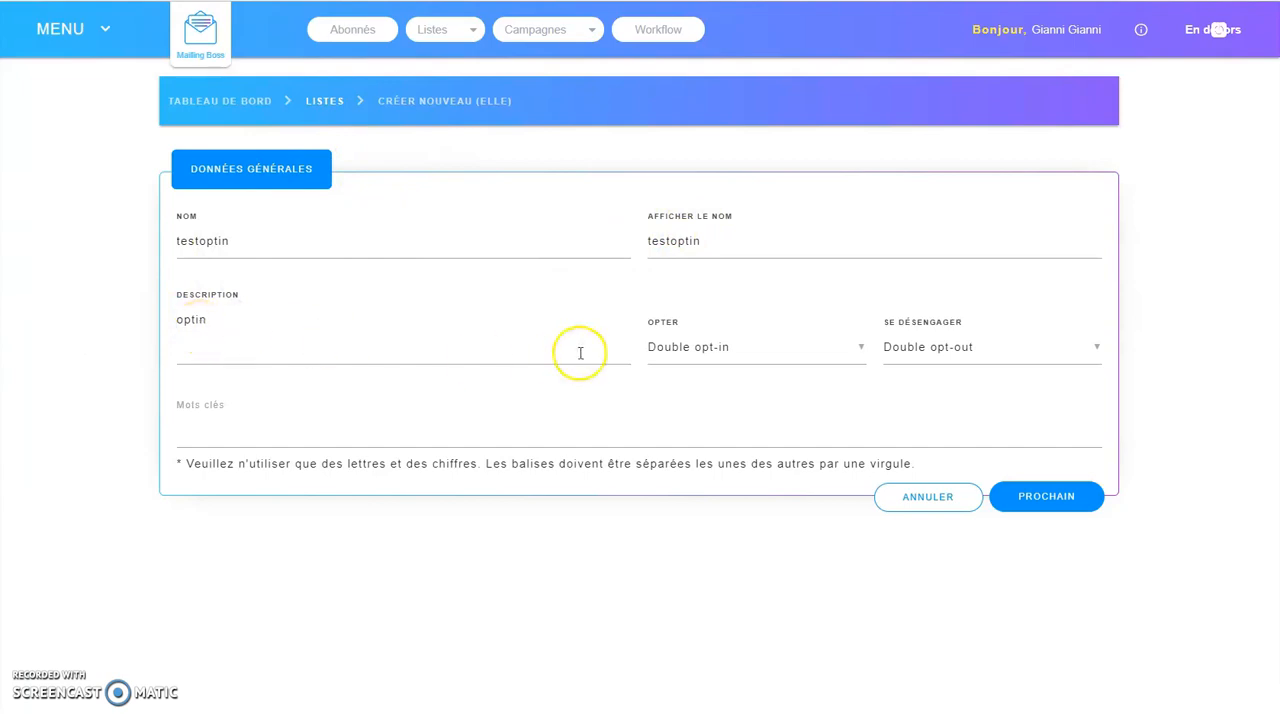
# Choose Double opt-out and Double opt-in for the new list and continue to its custom fields.
pyautogui.click(1012, 354)
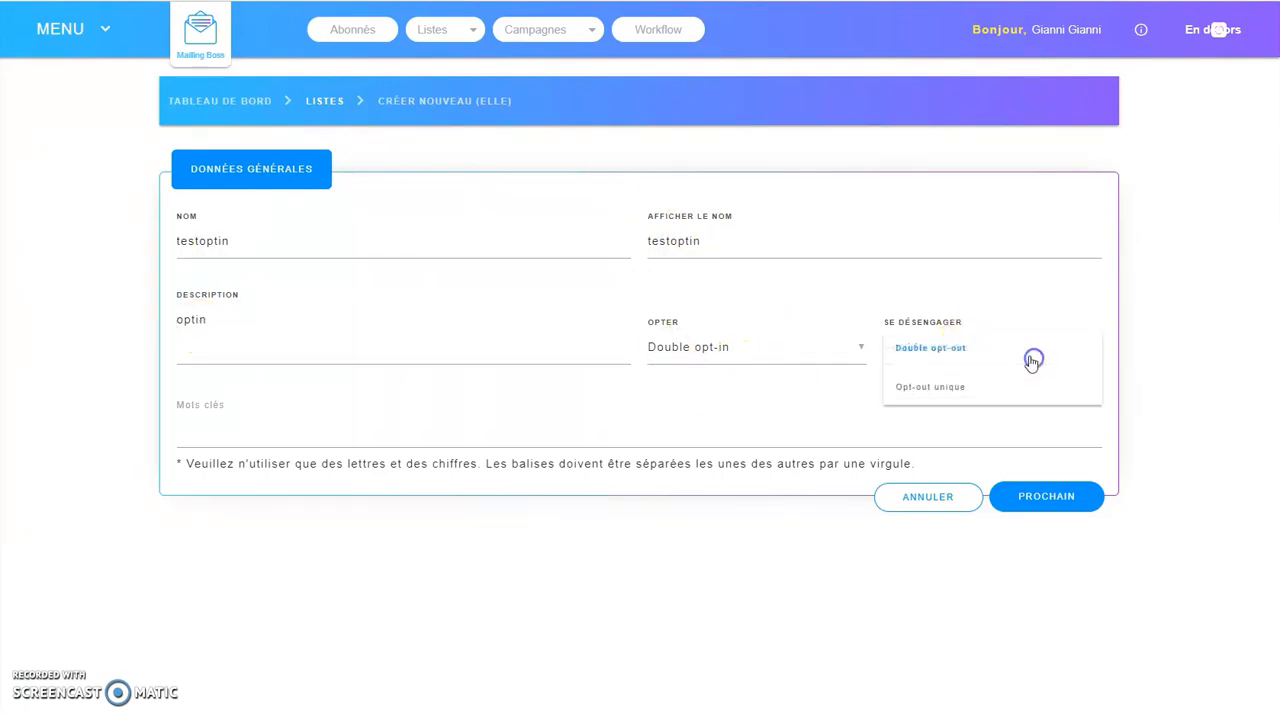
pyautogui.click(991, 352)
pyautogui.click(859, 347)
pyautogui.click(714, 340)
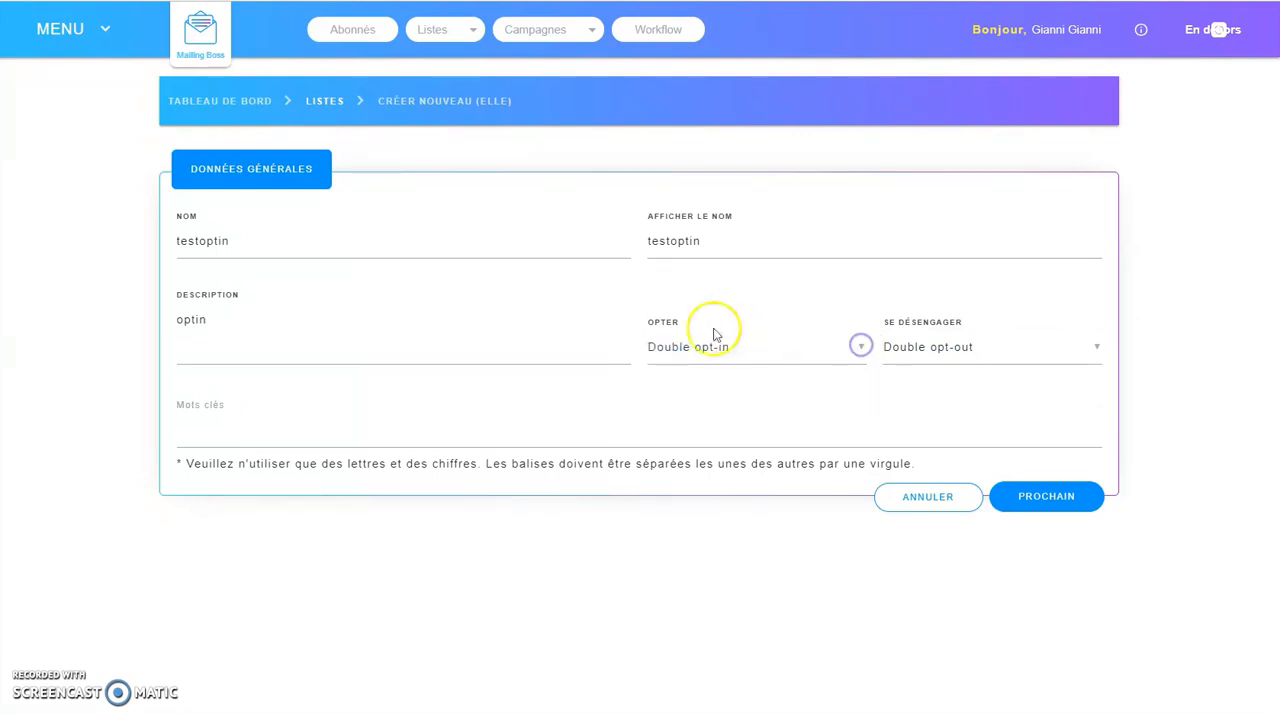
pyautogui.click(1042, 497)
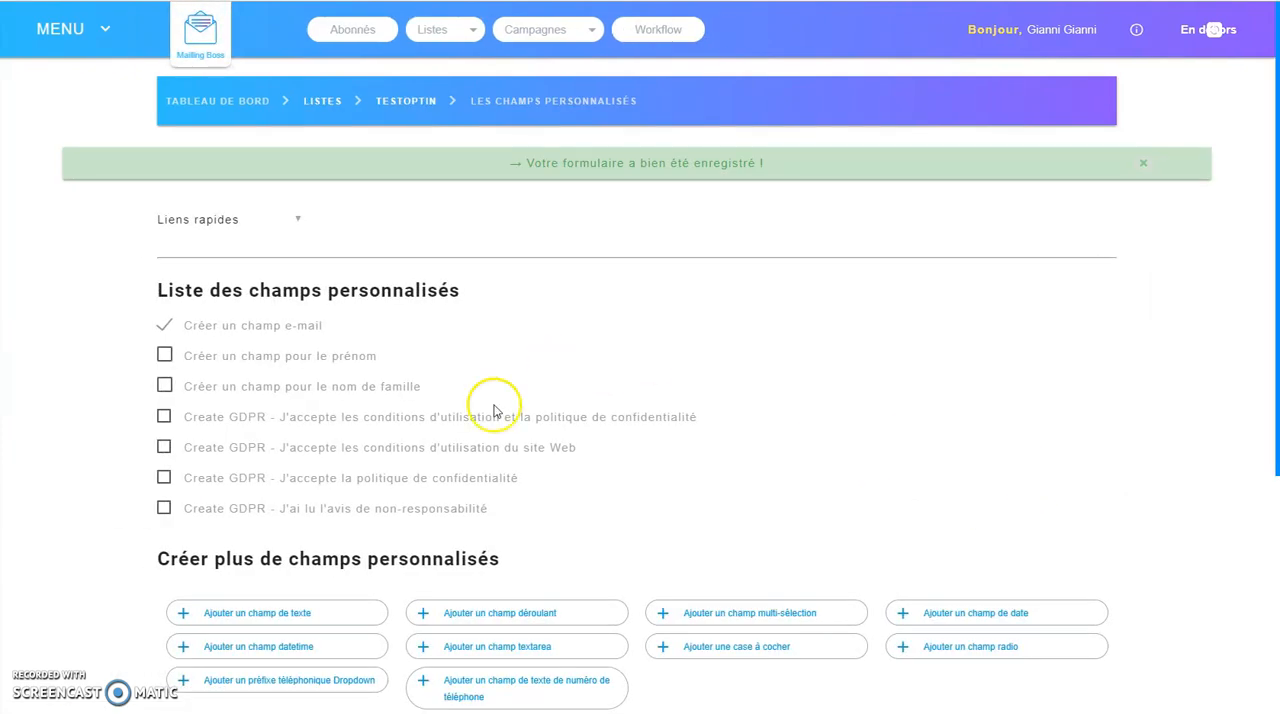
# Enable the first name and GDPR terms-and-privacy fields, add a phone number text field, and save the custom fields.
pyautogui.click(165, 356)
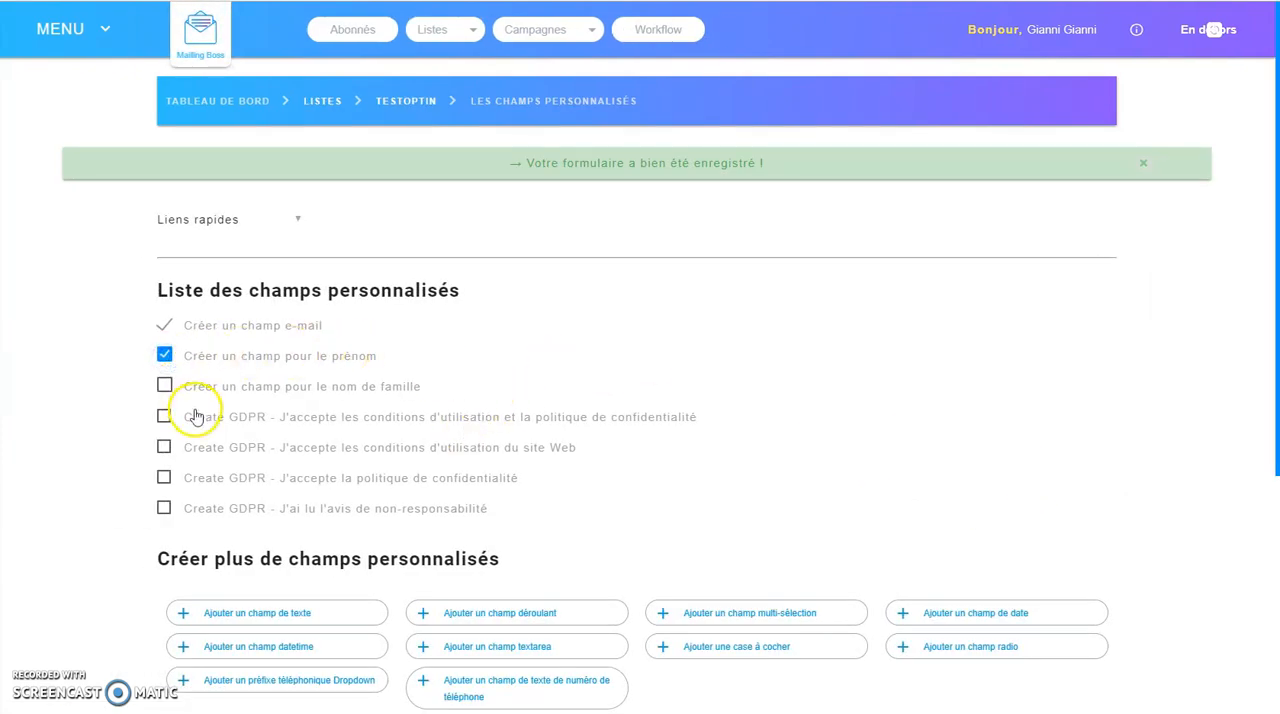
pyautogui.click(162, 420)
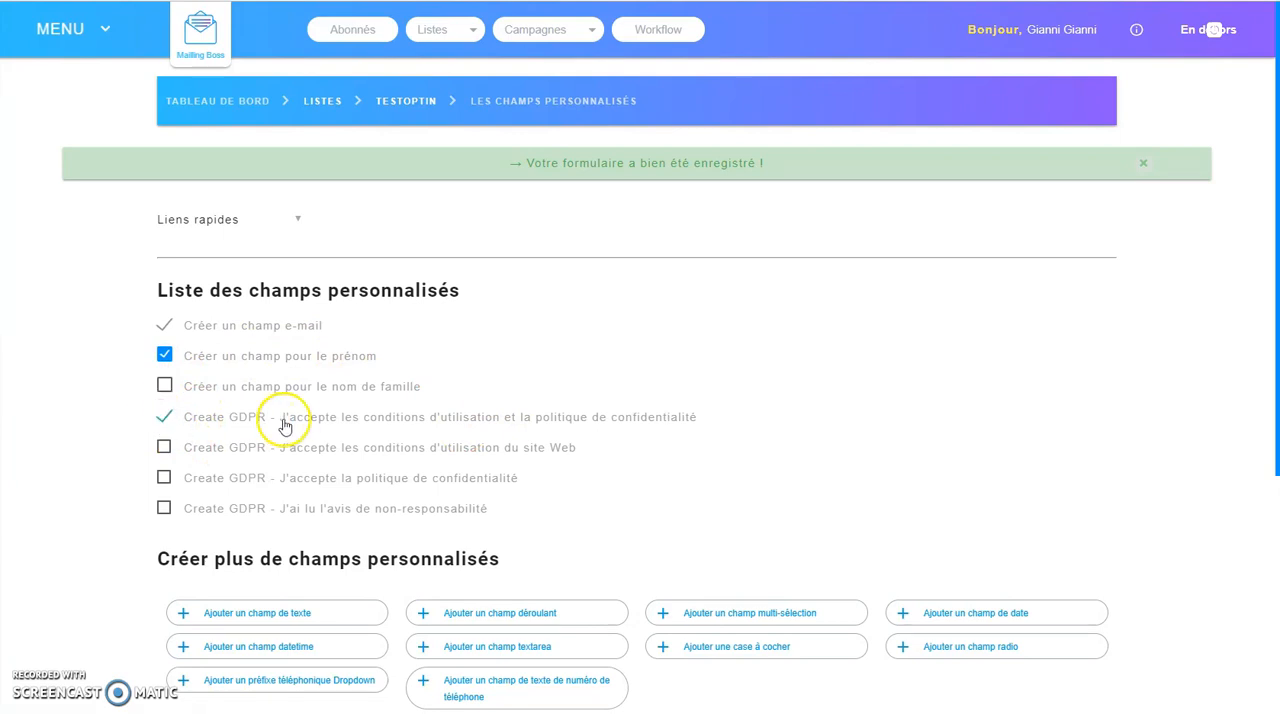
pyautogui.scroll(-2, 290, 460)
pyautogui.click(465, 544)
pyautogui.scroll(-3, 257, 543)
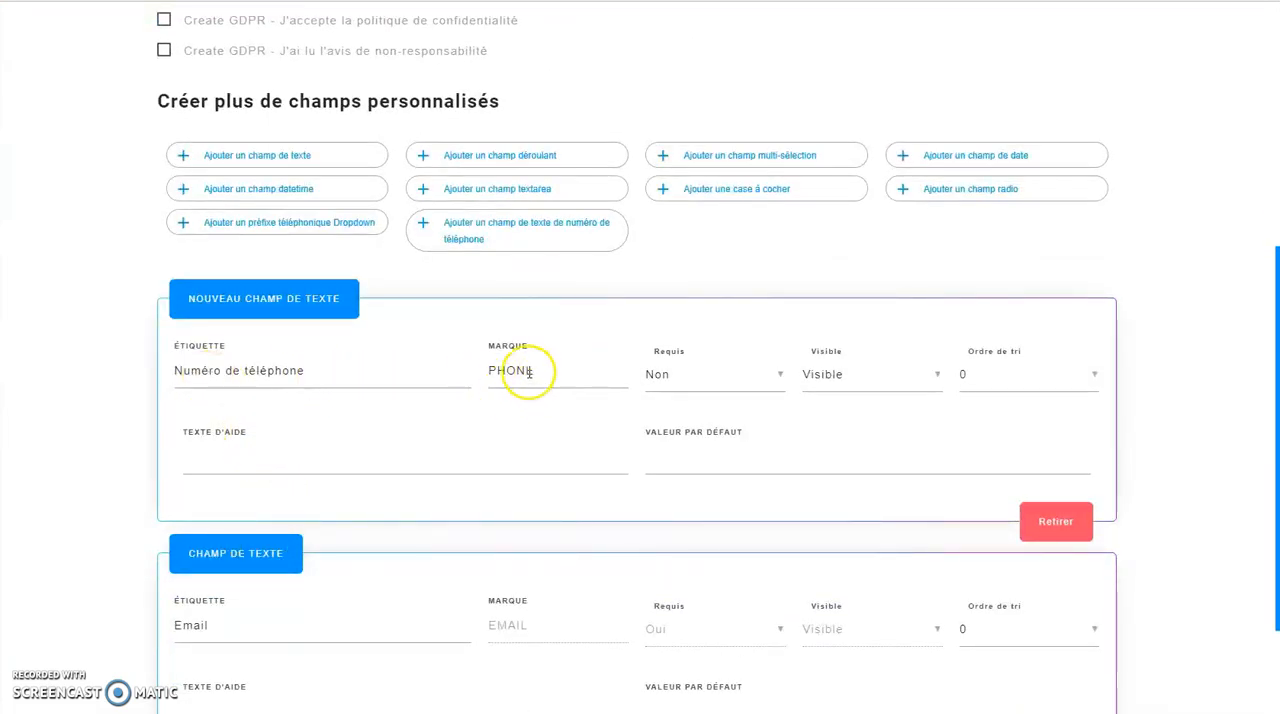
pyautogui.scroll(-2, 447, 407)
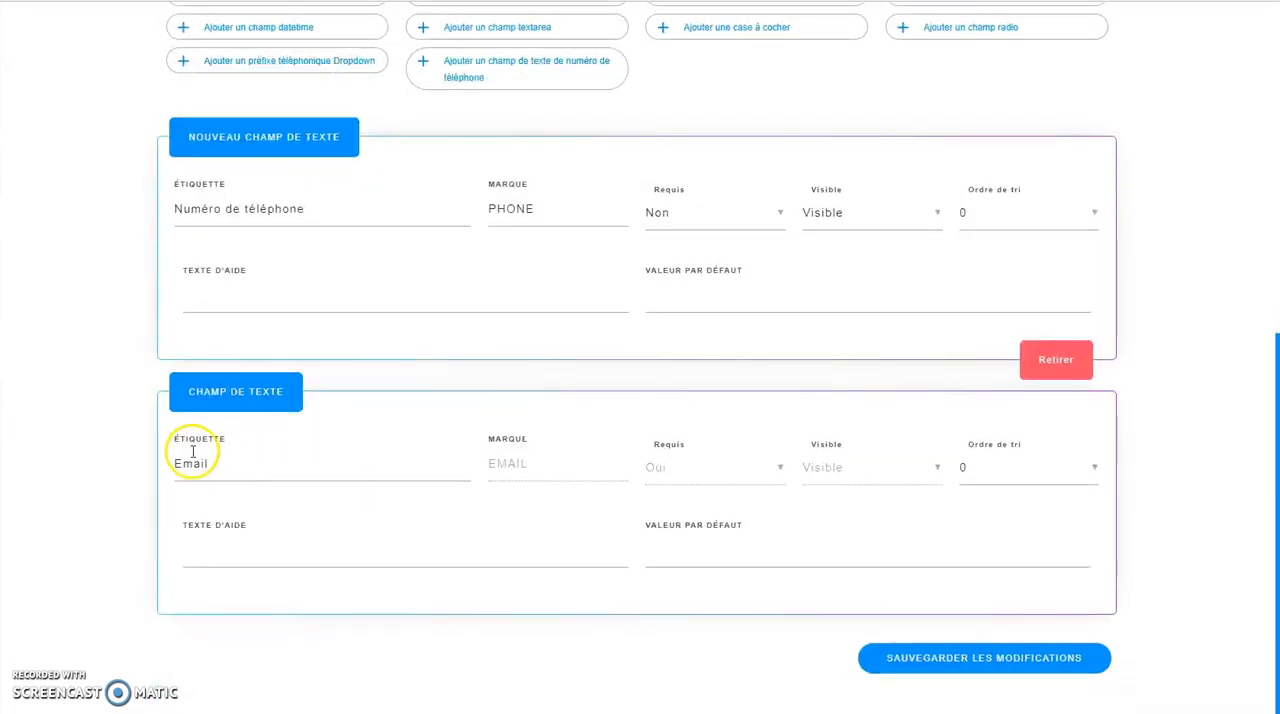
pyautogui.click(1015, 658)
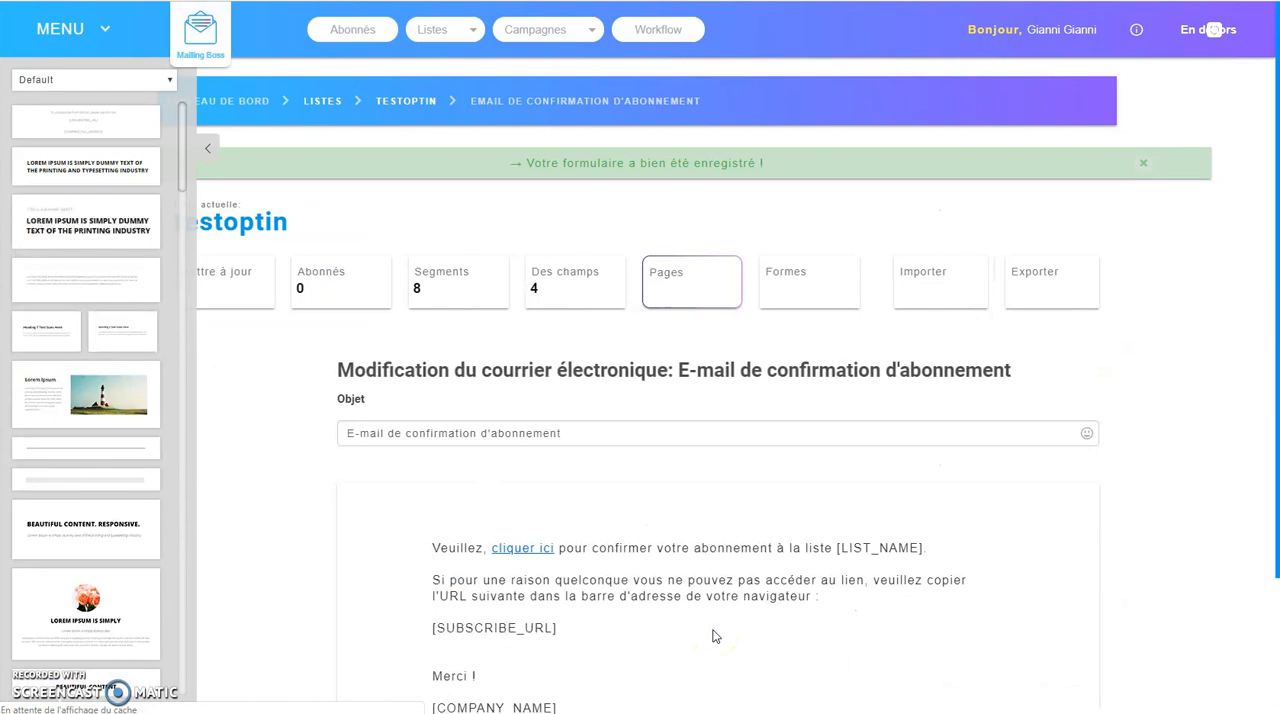
# In the list's fields, correct the GDPR checkbox label to "Conditions d'utilisation et politique de confidentialité" and set Requis to Oui.
pyautogui.click(550, 282)
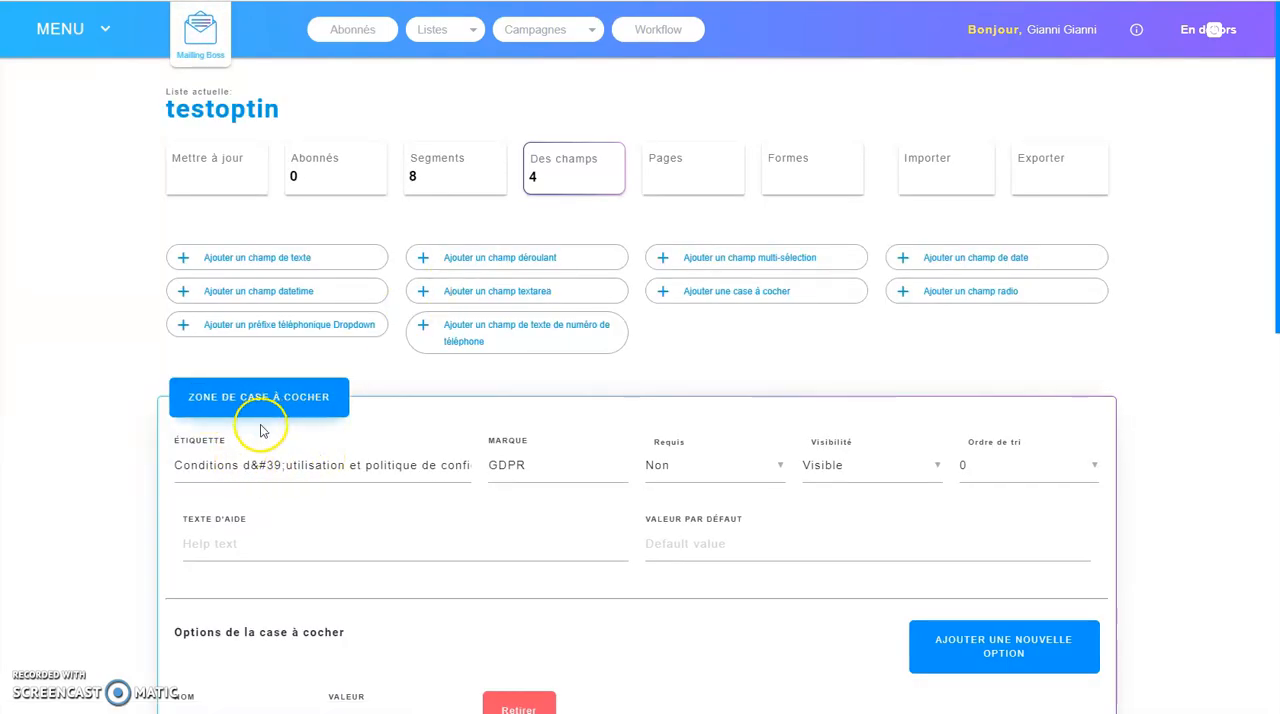
pyautogui.click(252, 460)
pyautogui.write("'")
pyautogui.press('Delete')
pyautogui.press('Delete')
pyautogui.press('Delete')
pyautogui.press('Delete')
pyautogui.press('Delete')
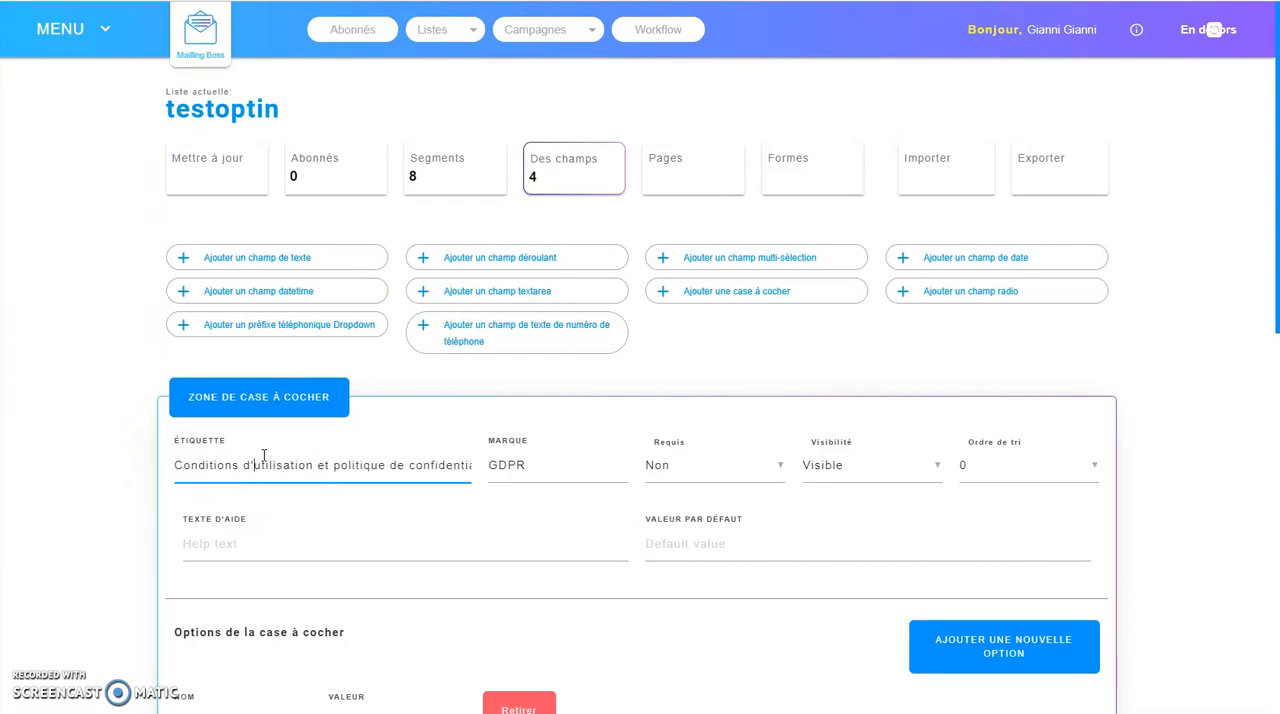
pyautogui.press('Right')
pyautogui.press('Right')
pyautogui.press('Right')
pyautogui.press('Right')
pyautogui.press('Right')
pyautogui.press('Right')
pyautogui.press('Right')
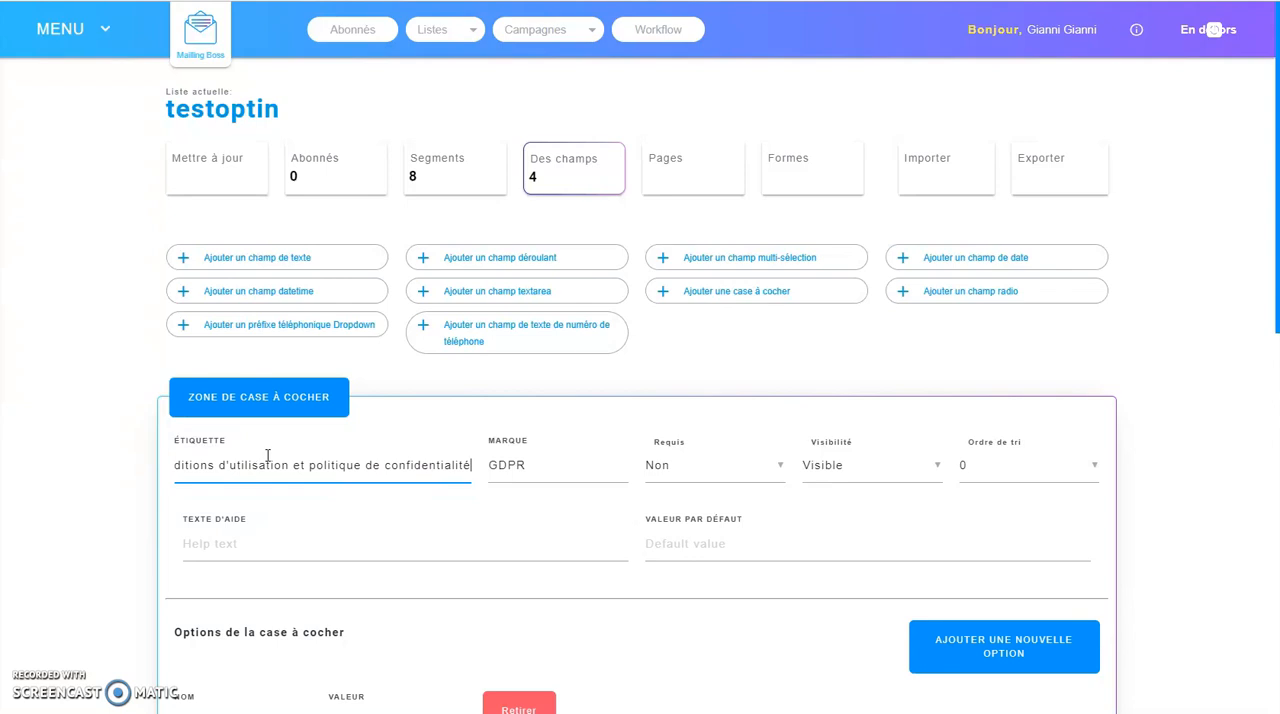
pyautogui.click(763, 466)
pyautogui.click(671, 474)
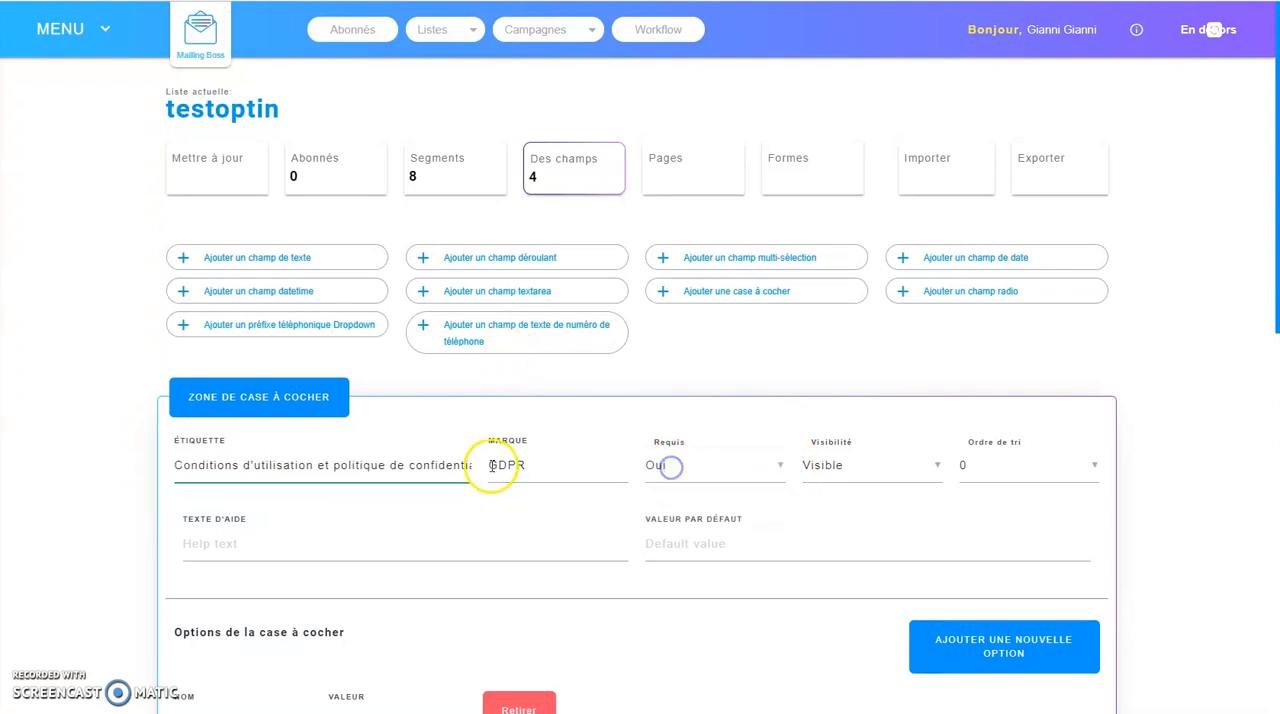
# Replace the apostrophe codes in the GDPR checkbox option's name with real apostrophes, as in "J'accepte les conditions d'utilisation".
pyautogui.scroll(-3, 450, 450)
pyautogui.click(181, 491)
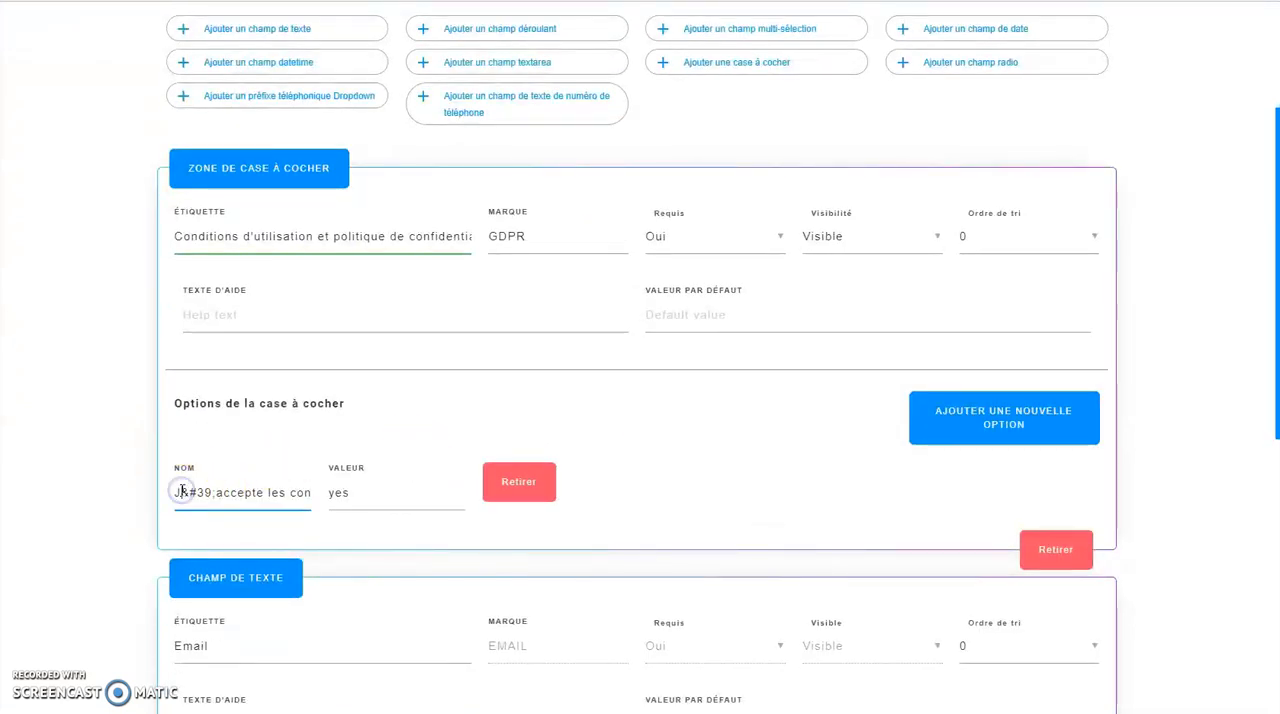
pyautogui.press('Delete')
pyautogui.press('Delete')
pyautogui.press('Delete')
pyautogui.press('Delete')
pyautogui.press('Delete')
pyautogui.write("'")
pyautogui.press('Delete')
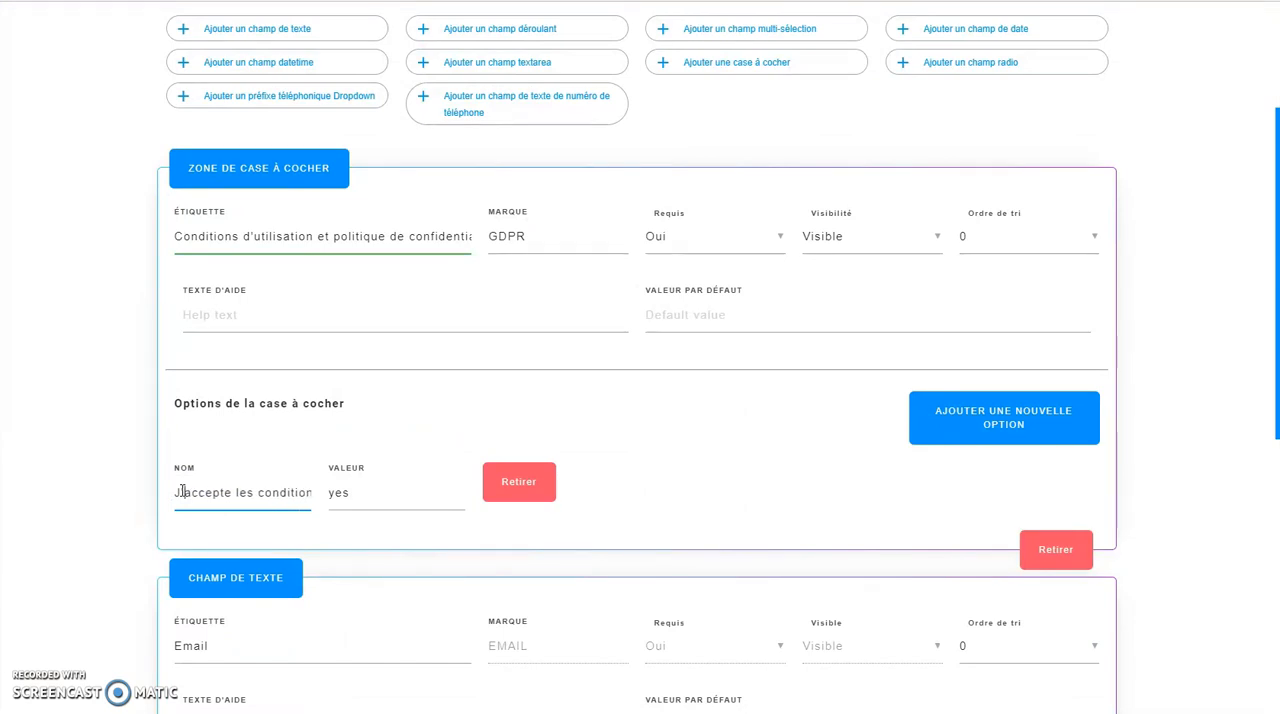
pyautogui.press('Right')
pyautogui.press('Right')
pyautogui.press('Right')
pyautogui.press('Right')
pyautogui.press('Right')
pyautogui.press('Right')
pyautogui.press('Right')
pyautogui.press('Right')
pyautogui.press('Right')
pyautogui.press('Right')
pyautogui.press('Right')
pyautogui.press('Right')
pyautogui.press('Right')
pyautogui.press('Right')
pyautogui.press('Right')
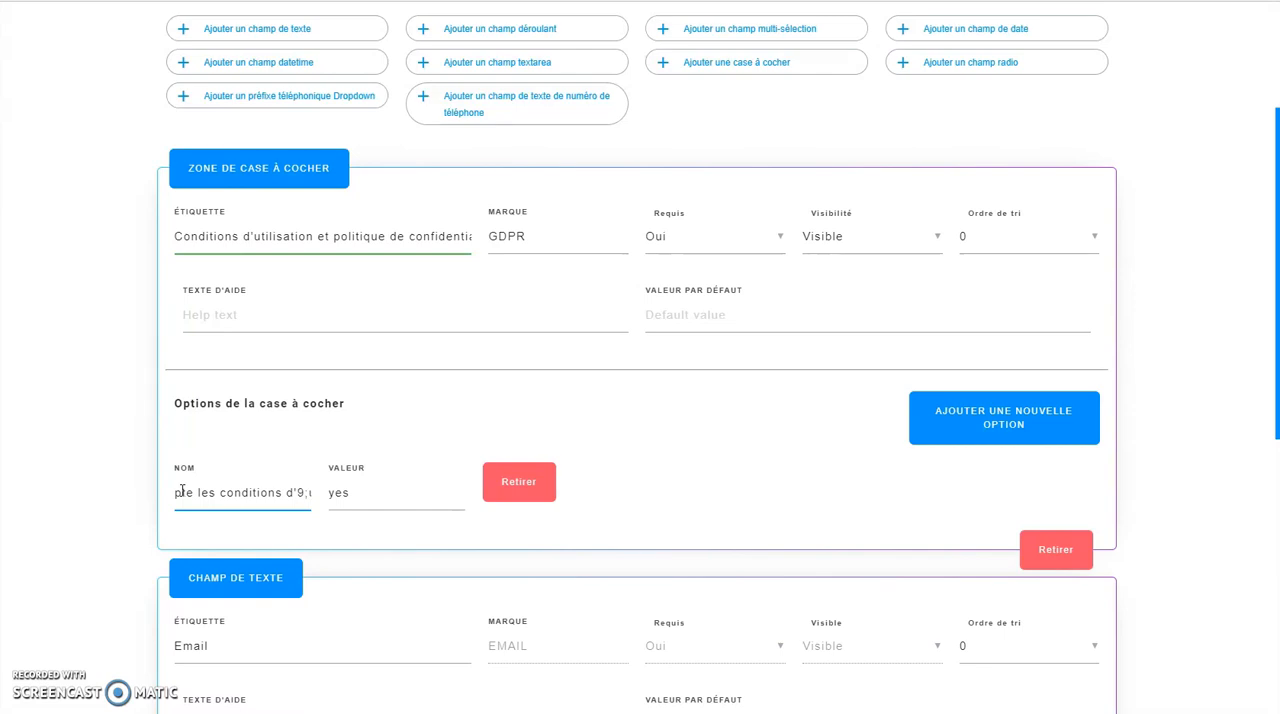
pyautogui.press('Right')
pyautogui.press('Right')
pyautogui.press('Right')
pyautogui.press('Right')
pyautogui.press('Right')
pyautogui.press('Right')
pyautogui.press('Right')
pyautogui.press('Right')
pyautogui.press('Right')
pyautogui.press('Right')
pyautogui.press('Right')
pyautogui.press('Right')
pyautogui.press('Right')
pyautogui.press('Right')
pyautogui.press('Right')
pyautogui.press('Right')
pyautogui.press('Right')
pyautogui.press('Right')
pyautogui.press('Right')
pyautogui.press('Right')
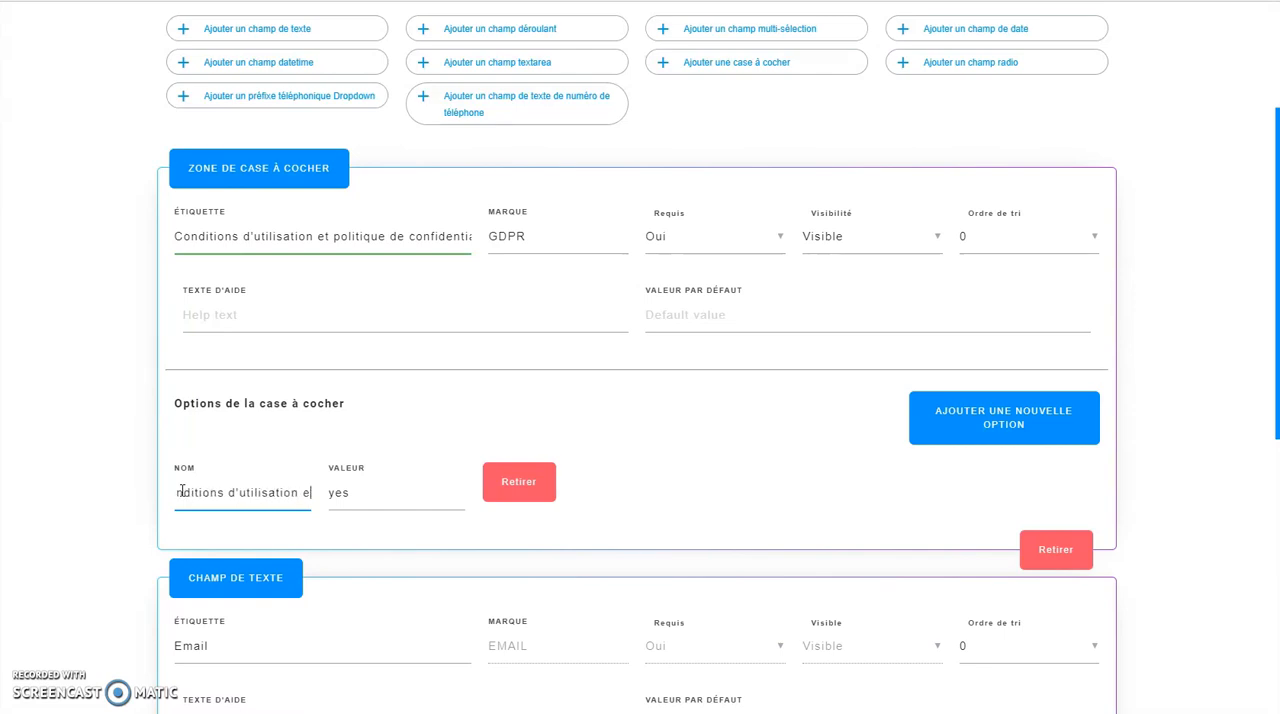
pyautogui.press('Right')
pyautogui.press('Right')
pyautogui.press('Right')
pyautogui.press('Right')
pyautogui.press('Right')
pyautogui.press('Right')
pyautogui.press('Right')
pyautogui.press('Right')
pyautogui.press('Right')
pyautogui.press('Right')
pyautogui.press('Right')
pyautogui.press('Right')
pyautogui.press('Right')
pyautogui.press('Right')
pyautogui.press('Right')
pyautogui.press('Right')
# Relabel the FNAME field as "Votre prénom...", set it as required (Oui), and save the field changes.
pyautogui.scroll(-2, 181, 491)
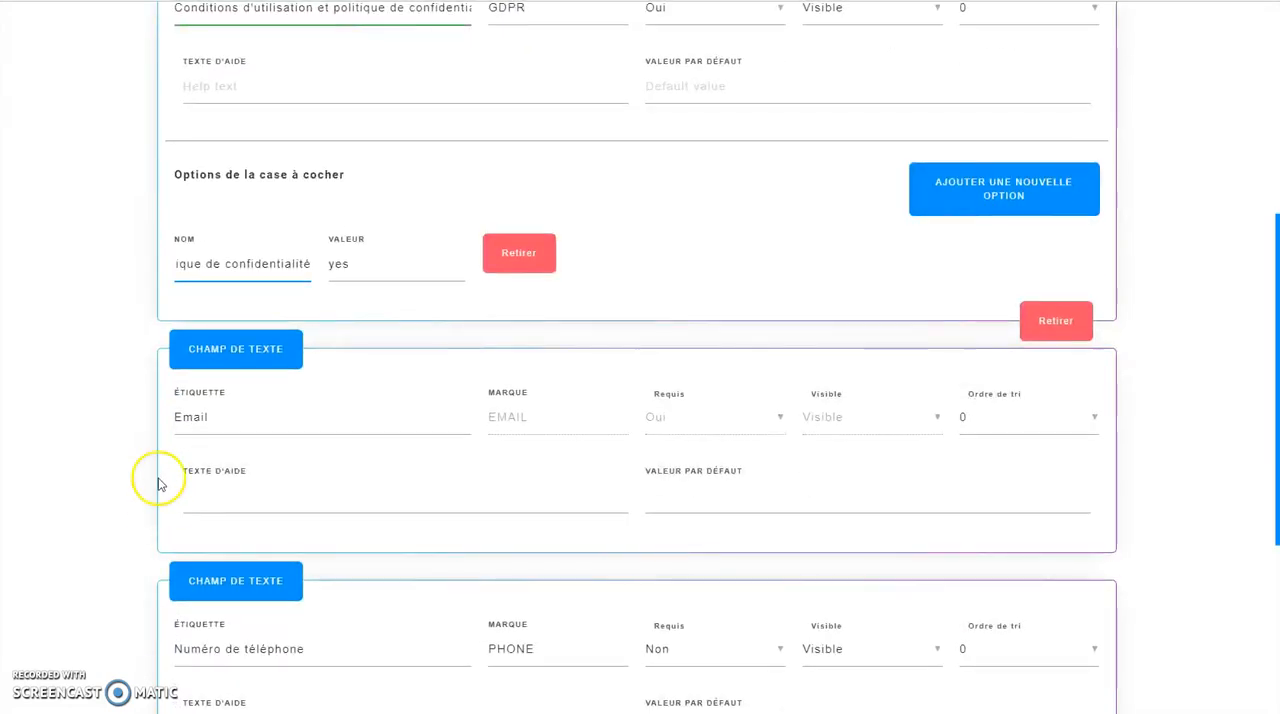
pyautogui.scroll(-2, 440, 495)
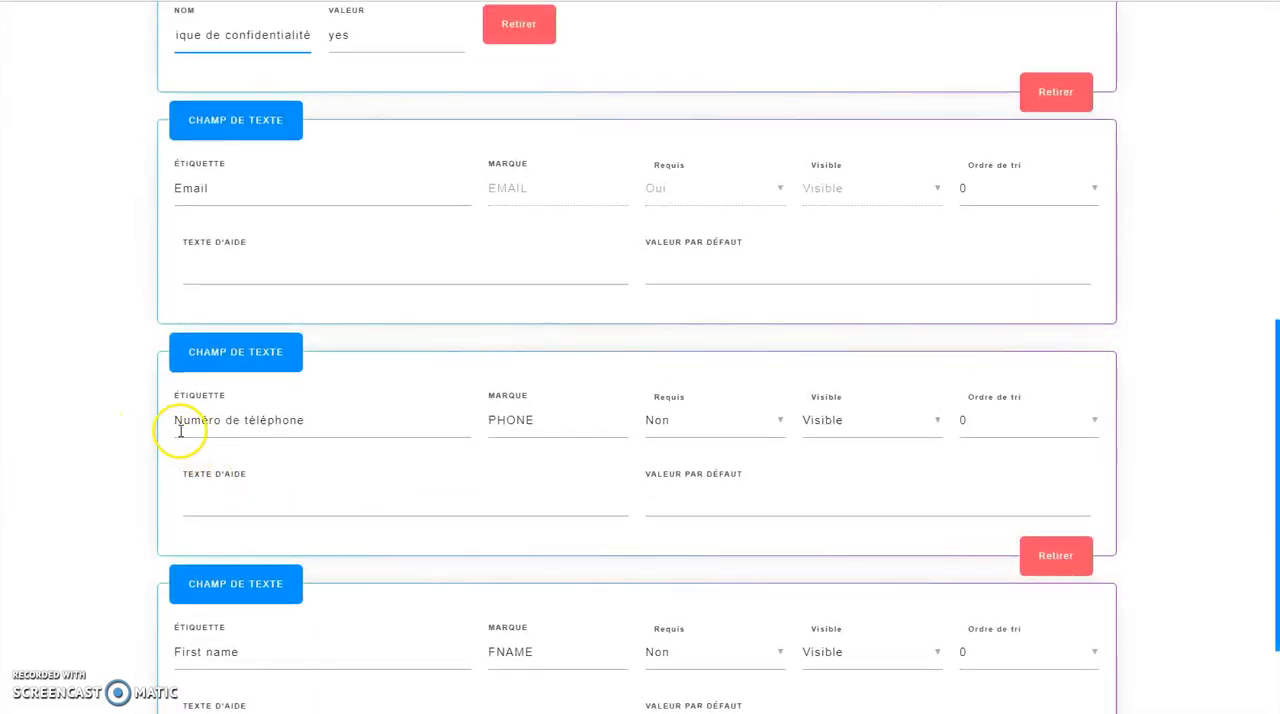
pyautogui.scroll(-2, 698, 428)
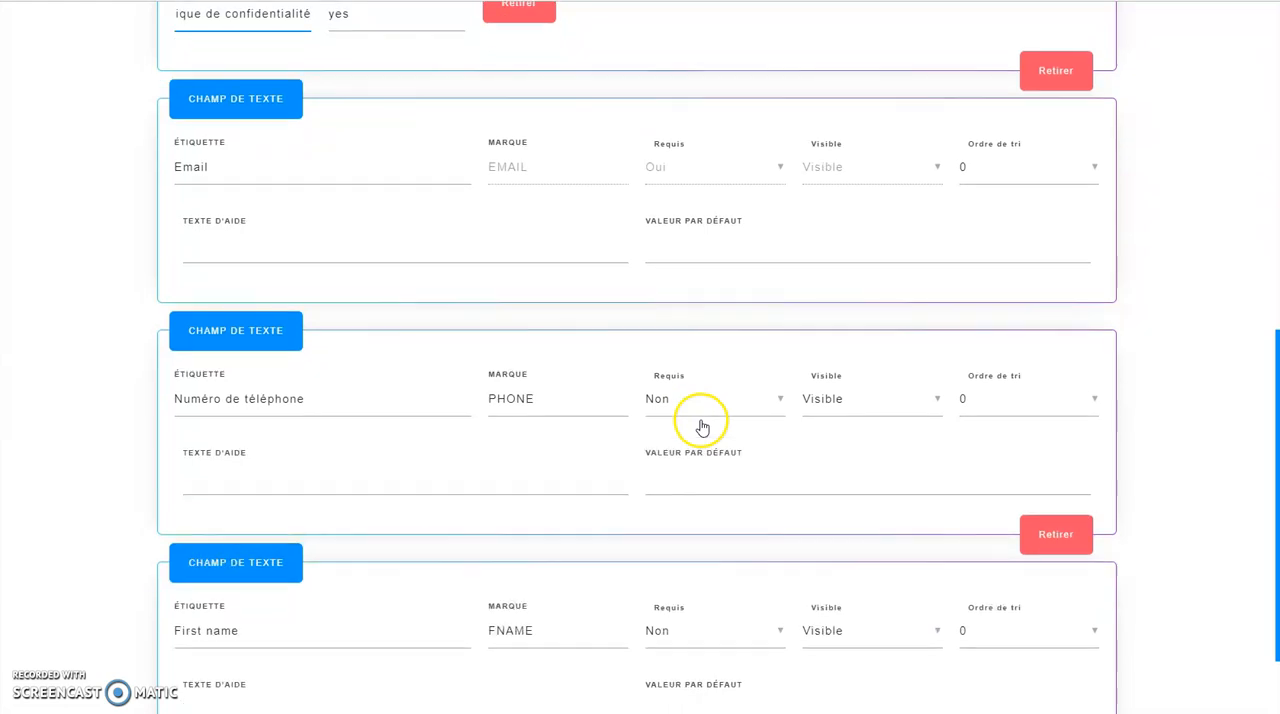
pyautogui.moveTo(252, 508); pyautogui.dragTo(214, 506)
pyautogui.write('Votre prénom...')
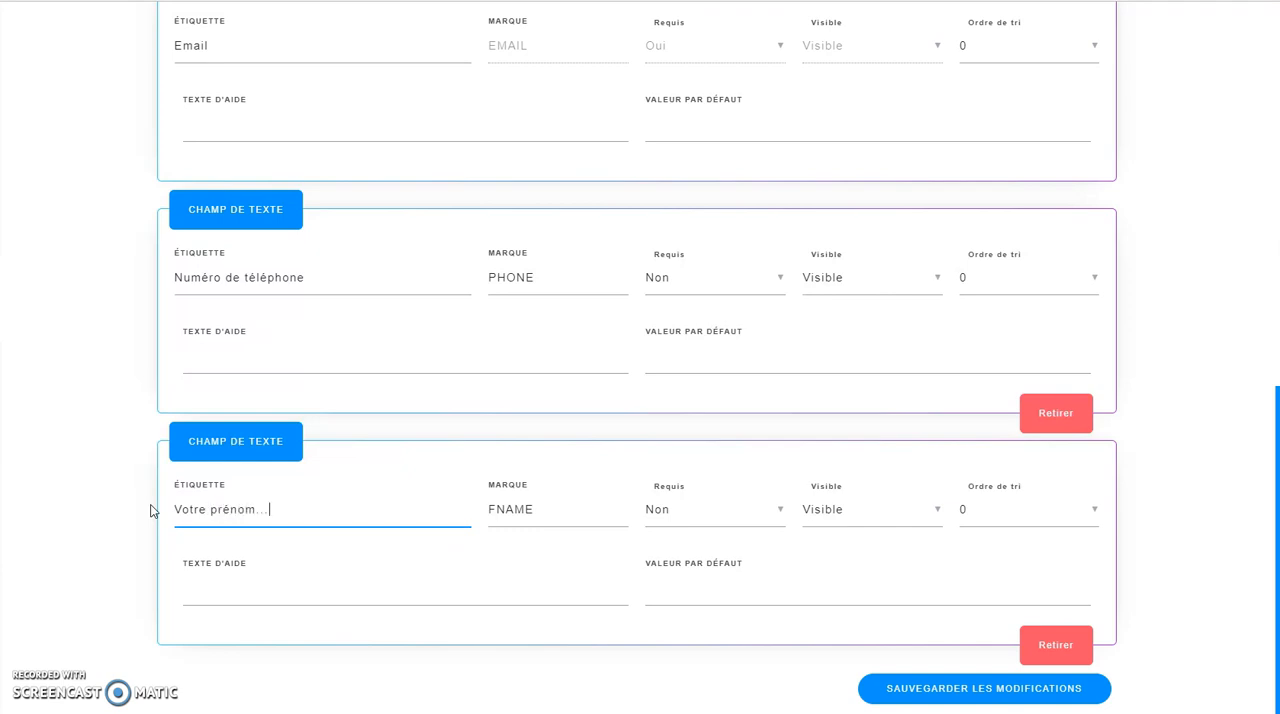
pyautogui.click(674, 510)
pyautogui.click(670, 510)
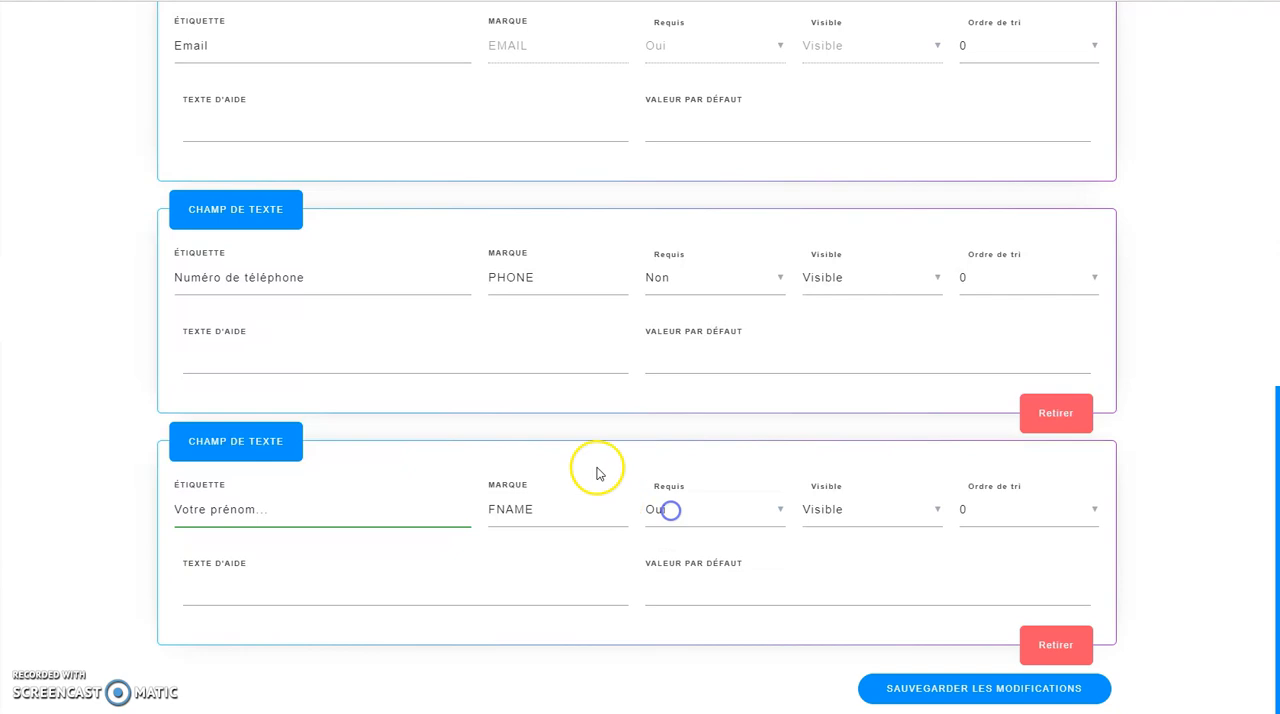
pyautogui.click(1003, 689)
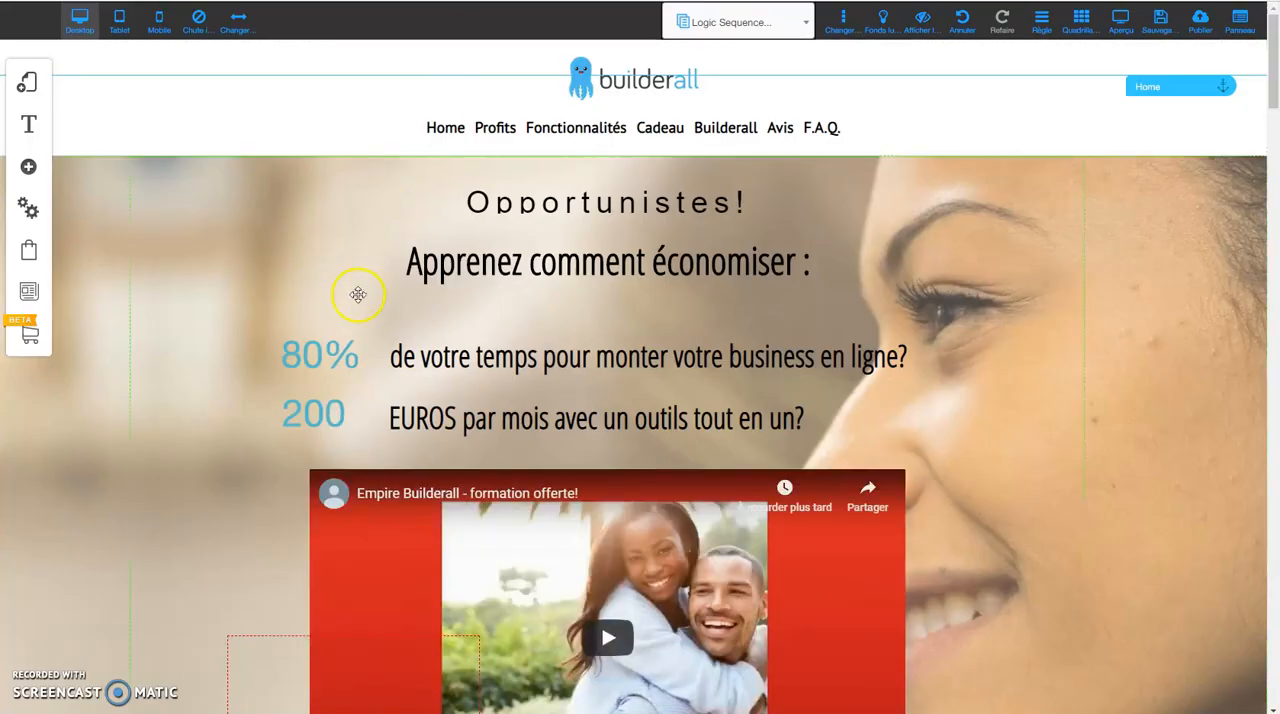
# Back in the page editor, add a pop-up titled "test" from the headline template with first name, email and orange ACCESS NOW! button.
pyautogui.click(28, 170)
pyautogui.click(132, 116)
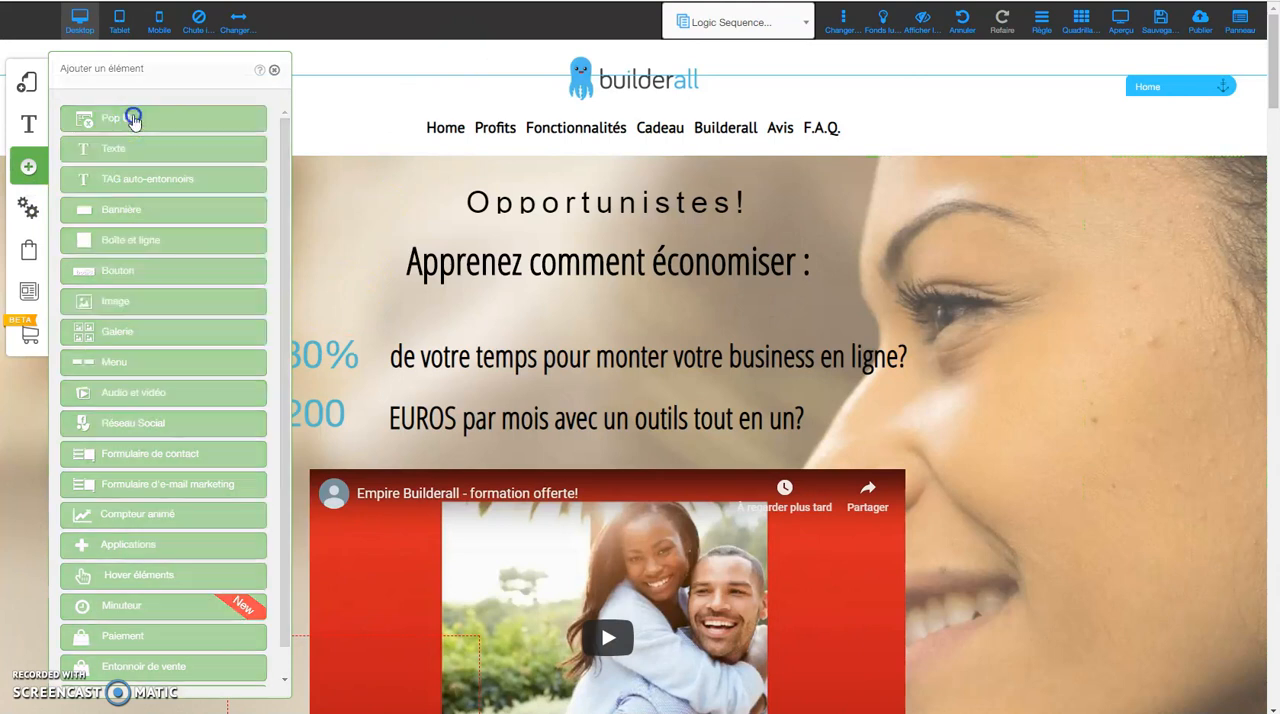
pyautogui.click(171, 141)
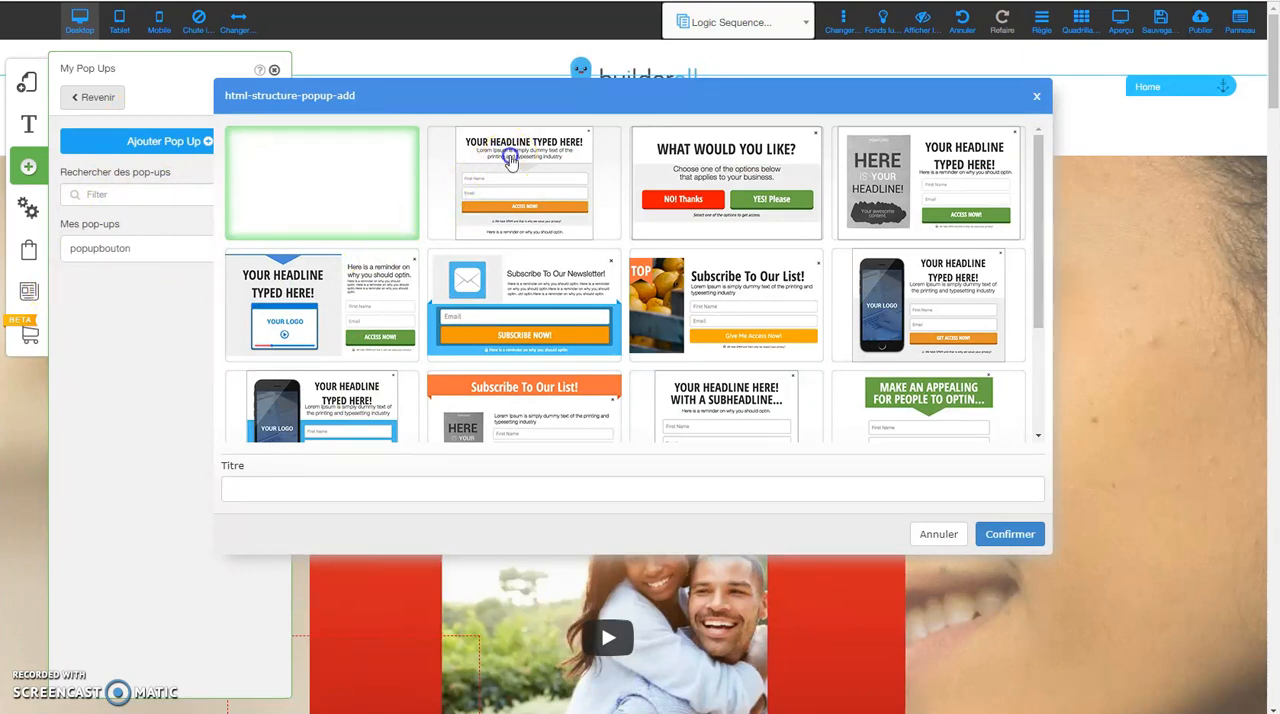
pyautogui.click(510, 163)
pyautogui.click(272, 483)
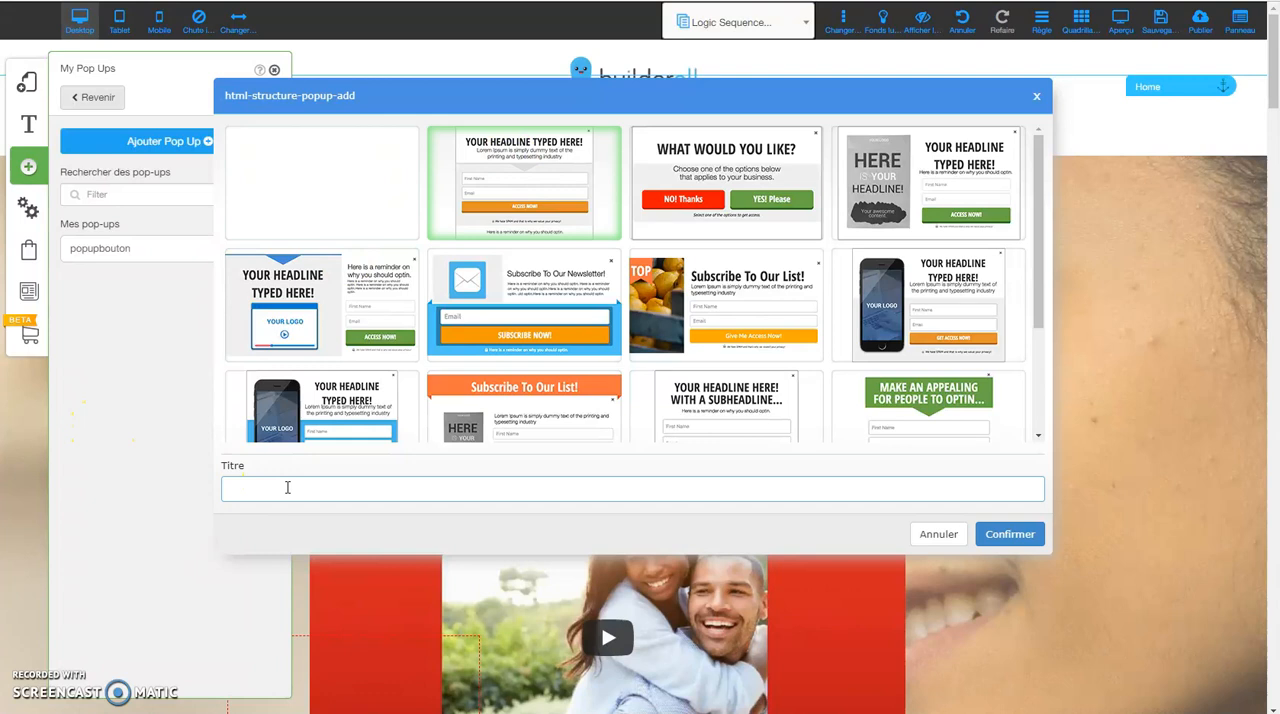
pyautogui.write('test')
pyautogui.click(1010, 534)
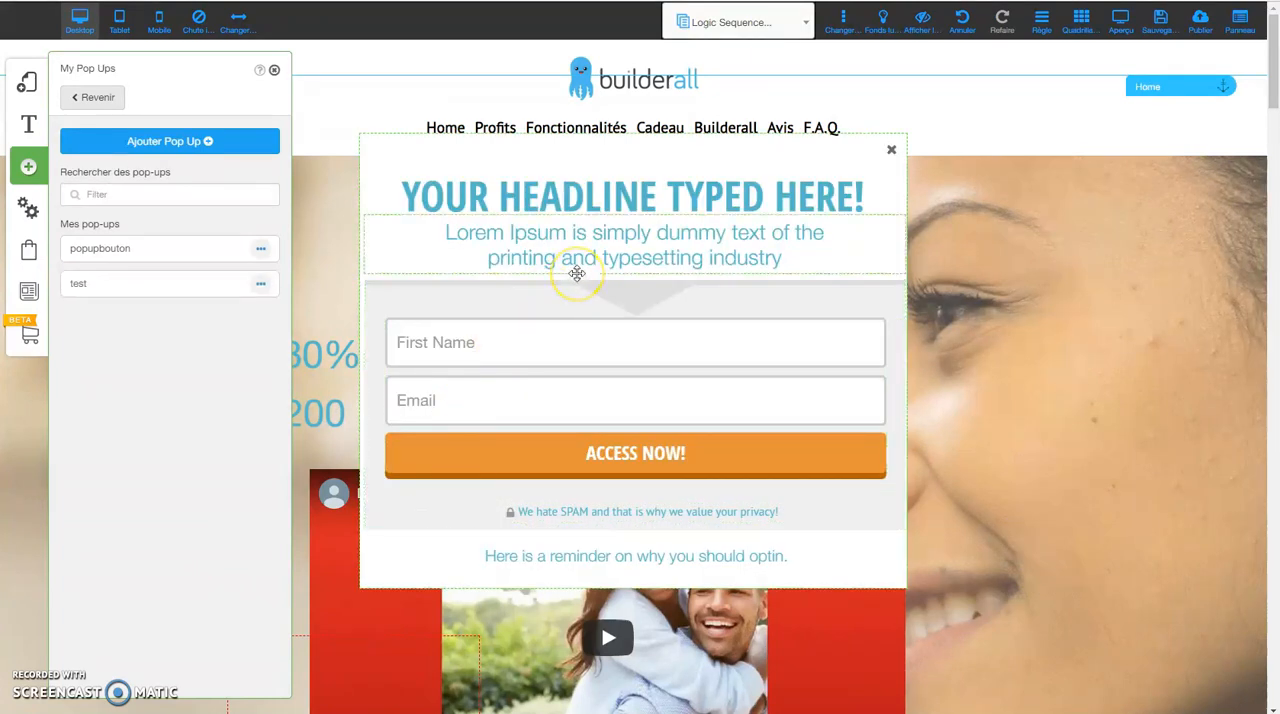
pyautogui.scroll(-3, 577, 273)
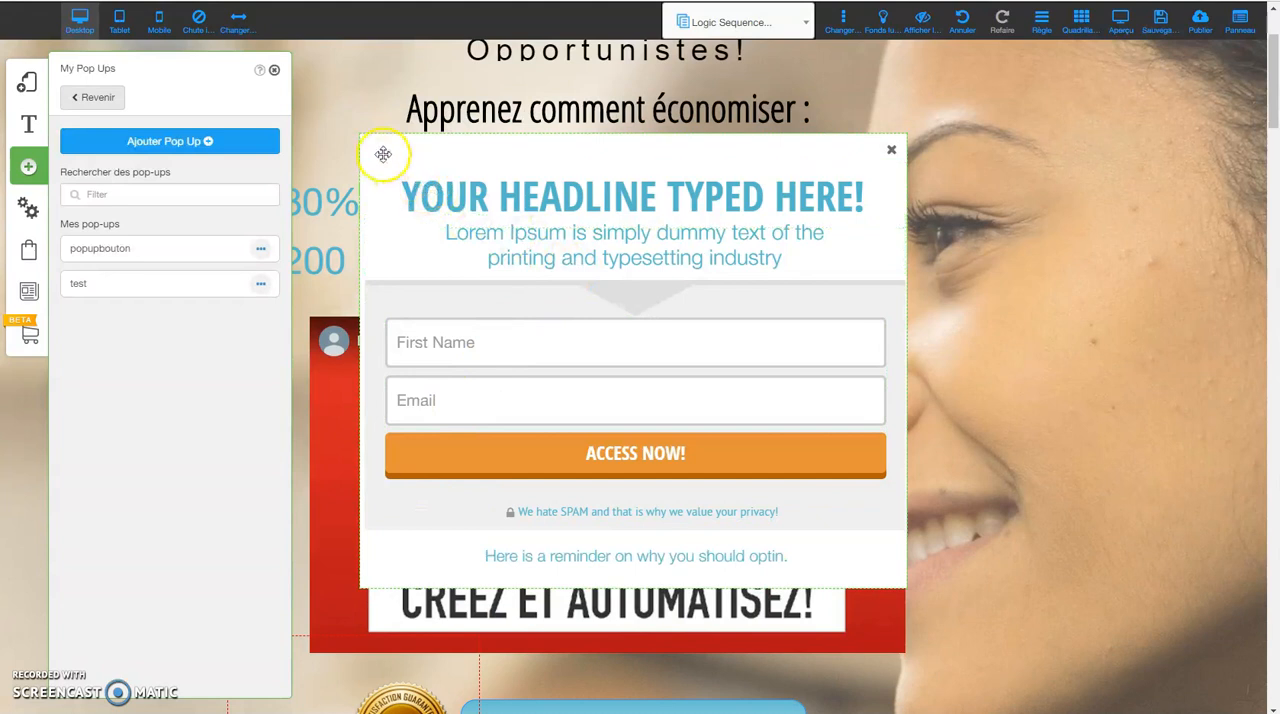
# Examine the pop-up's editable elements: its container, headline, subtitle, privacy line, reminder text, divider box and opt-in form options.
pyautogui.click(386, 147)
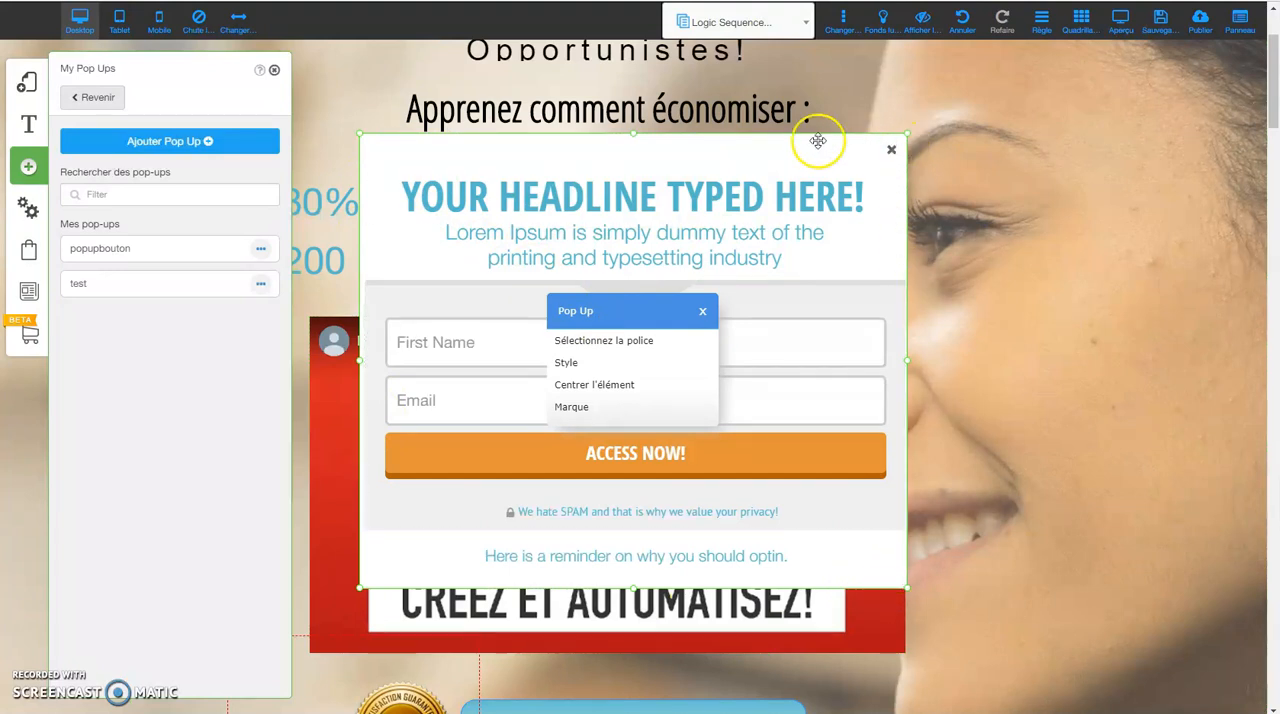
pyautogui.click(543, 193)
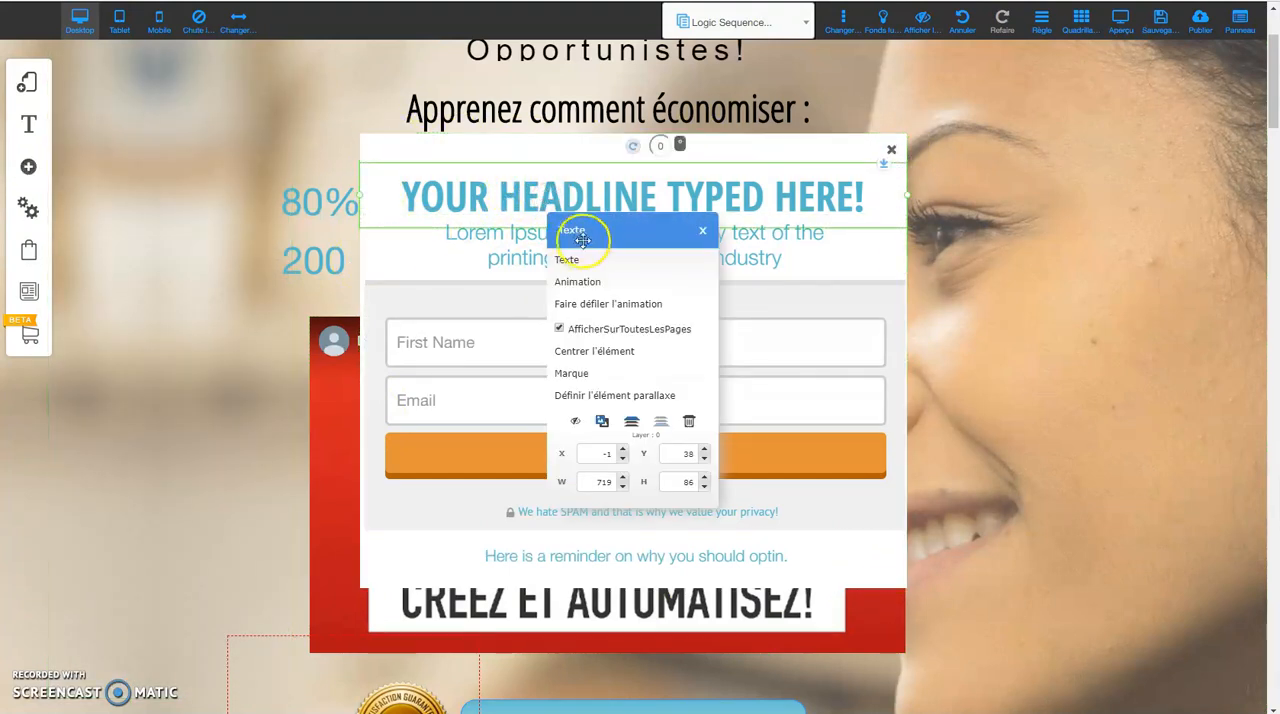
pyautogui.click(514, 250)
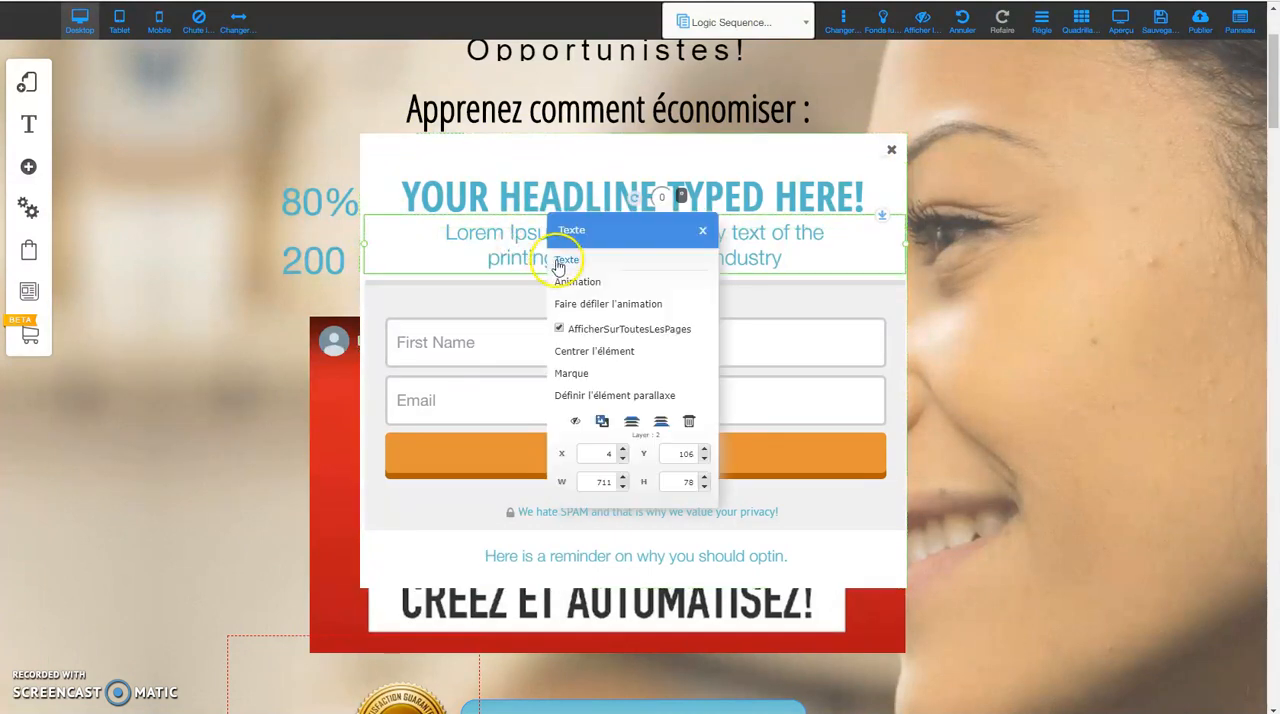
pyautogui.click(553, 511)
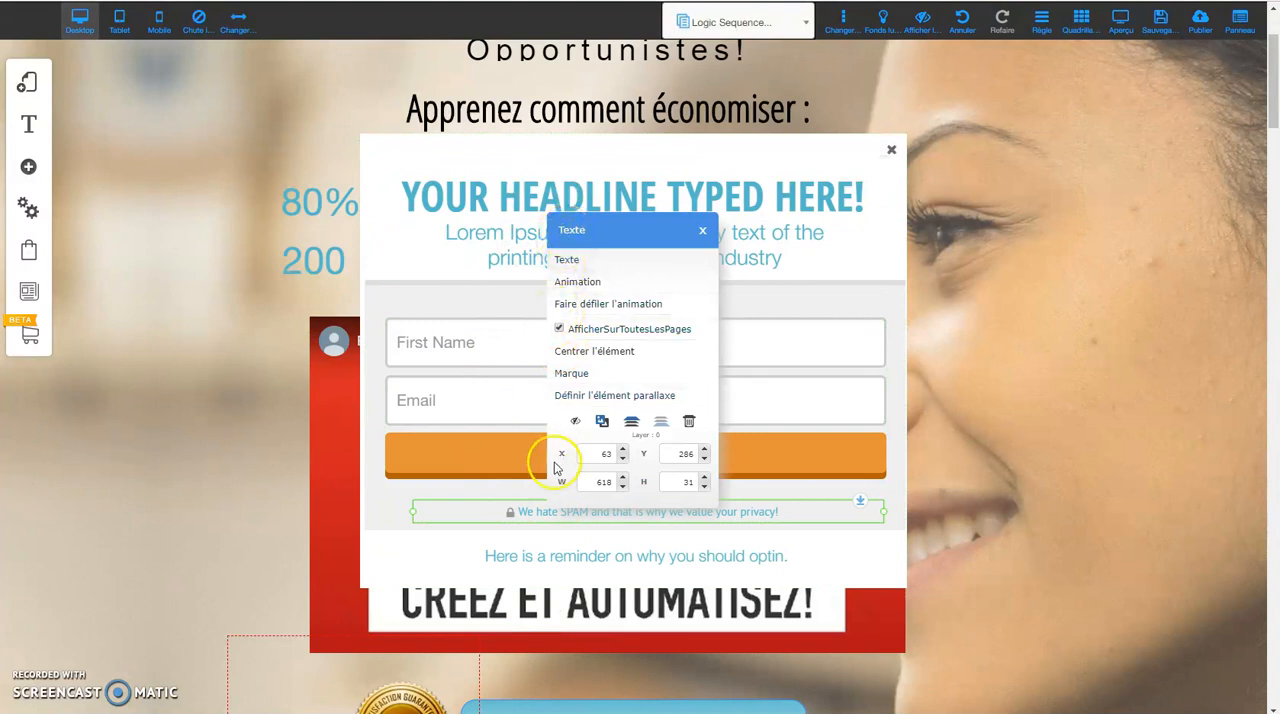
pyautogui.click(551, 549)
pyautogui.click(514, 299)
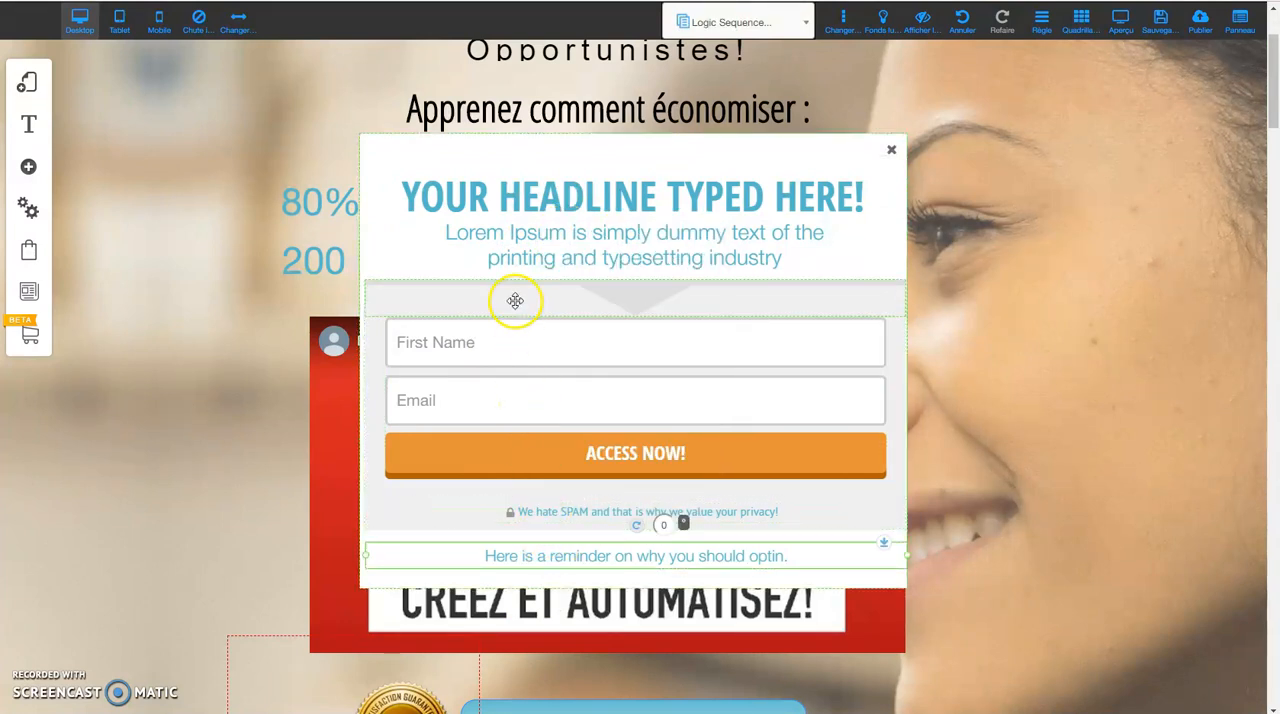
pyautogui.click(514, 299)
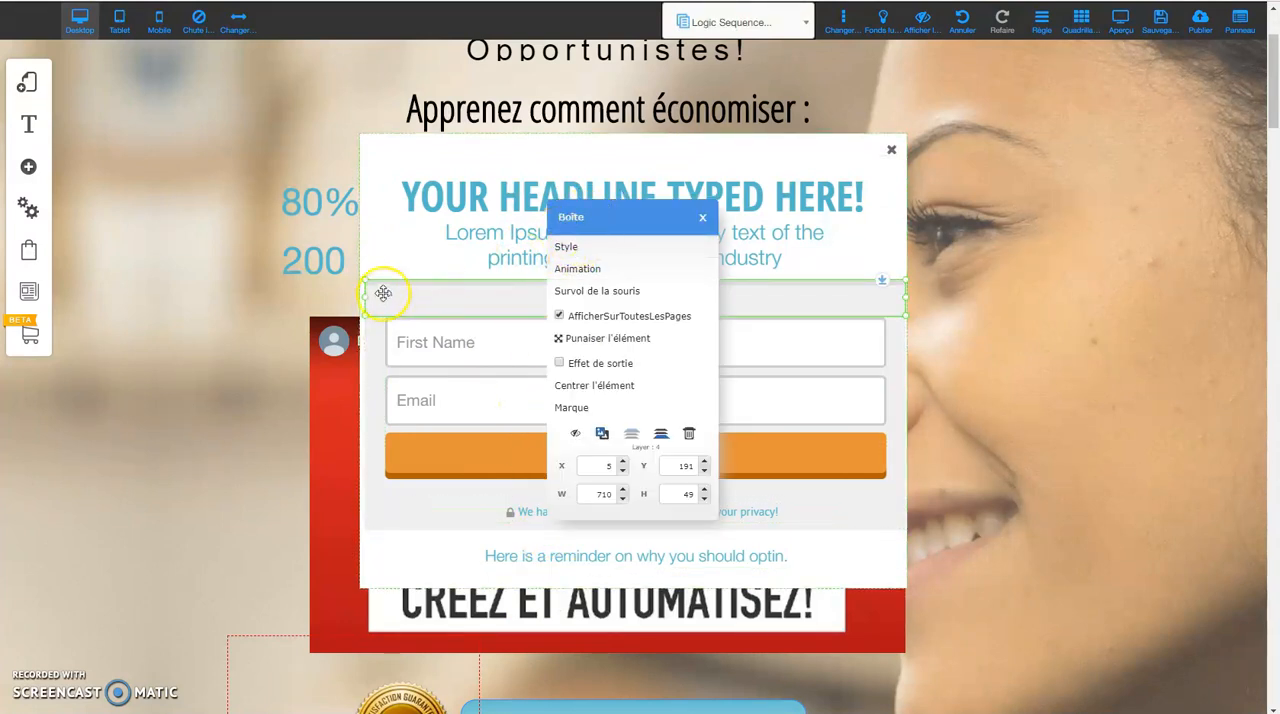
pyautogui.click(749, 364)
pyautogui.click(622, 347)
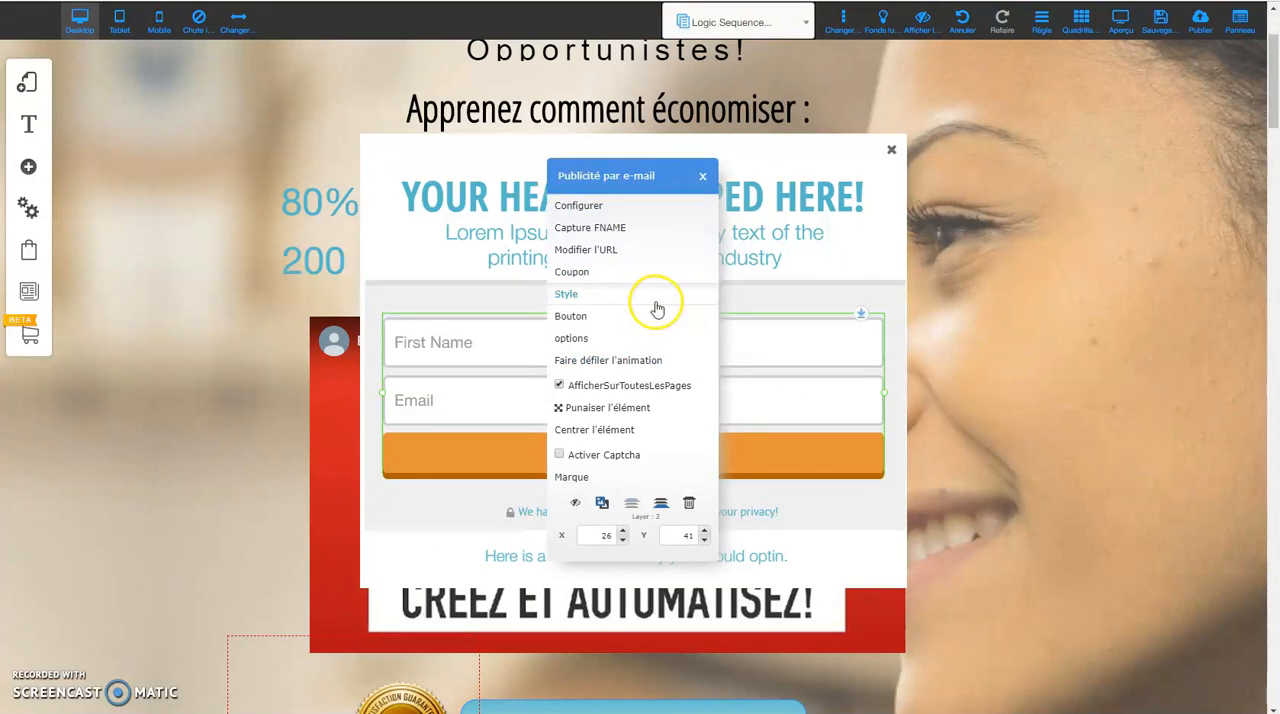
pyautogui.click(465, 188)
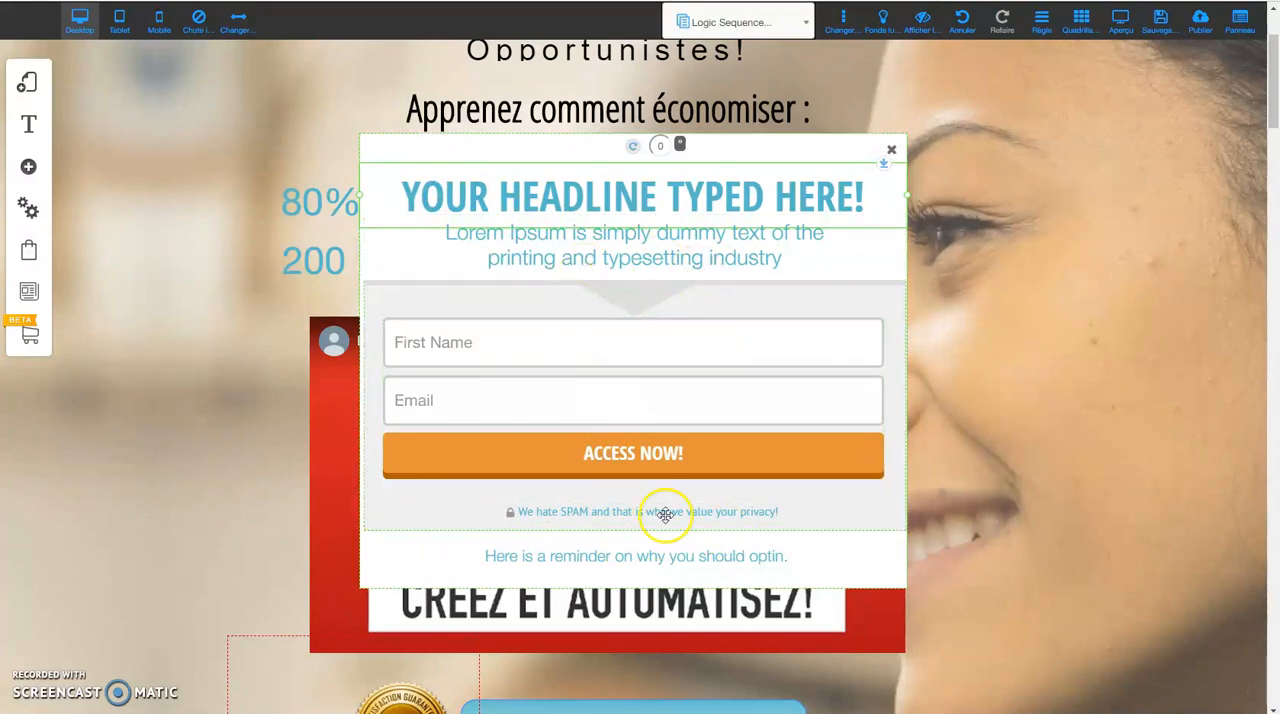
# Open the opt-in form's mailing list configuration and go back to its public and private key sign-in.
pyautogui.click(609, 341)
pyautogui.click(580, 204)
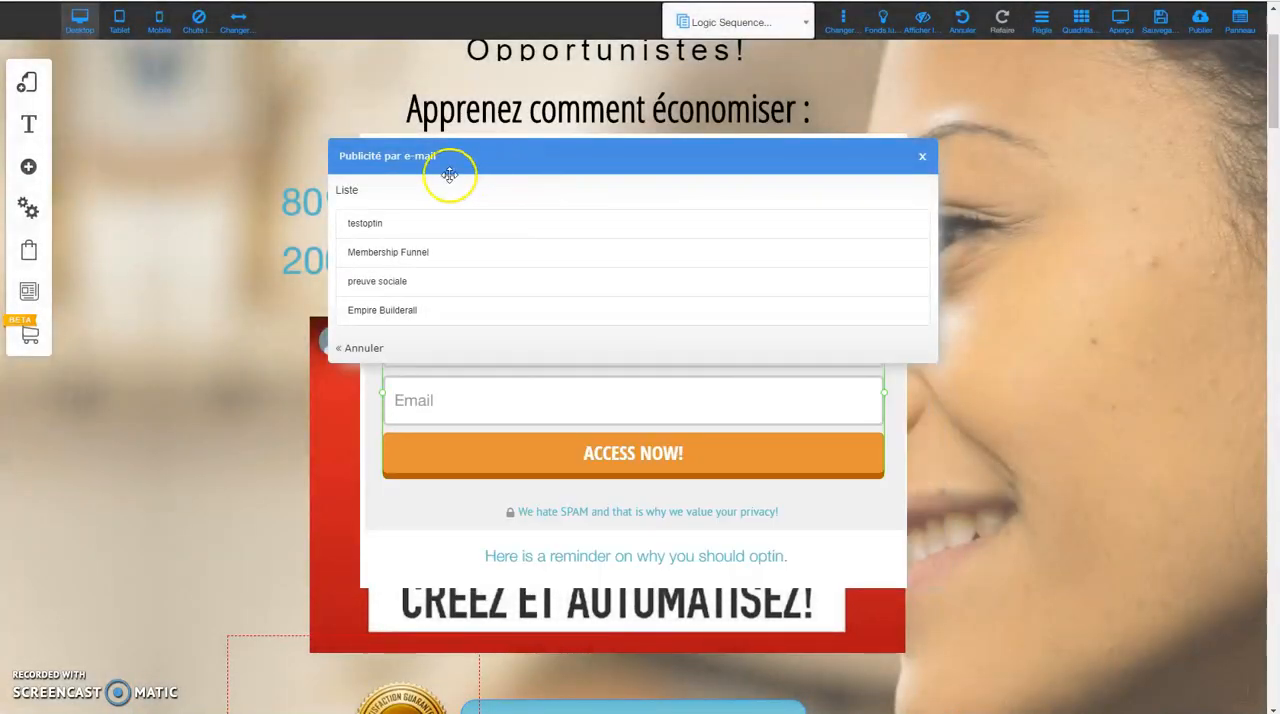
pyautogui.click(347, 348)
pyautogui.click(350, 355)
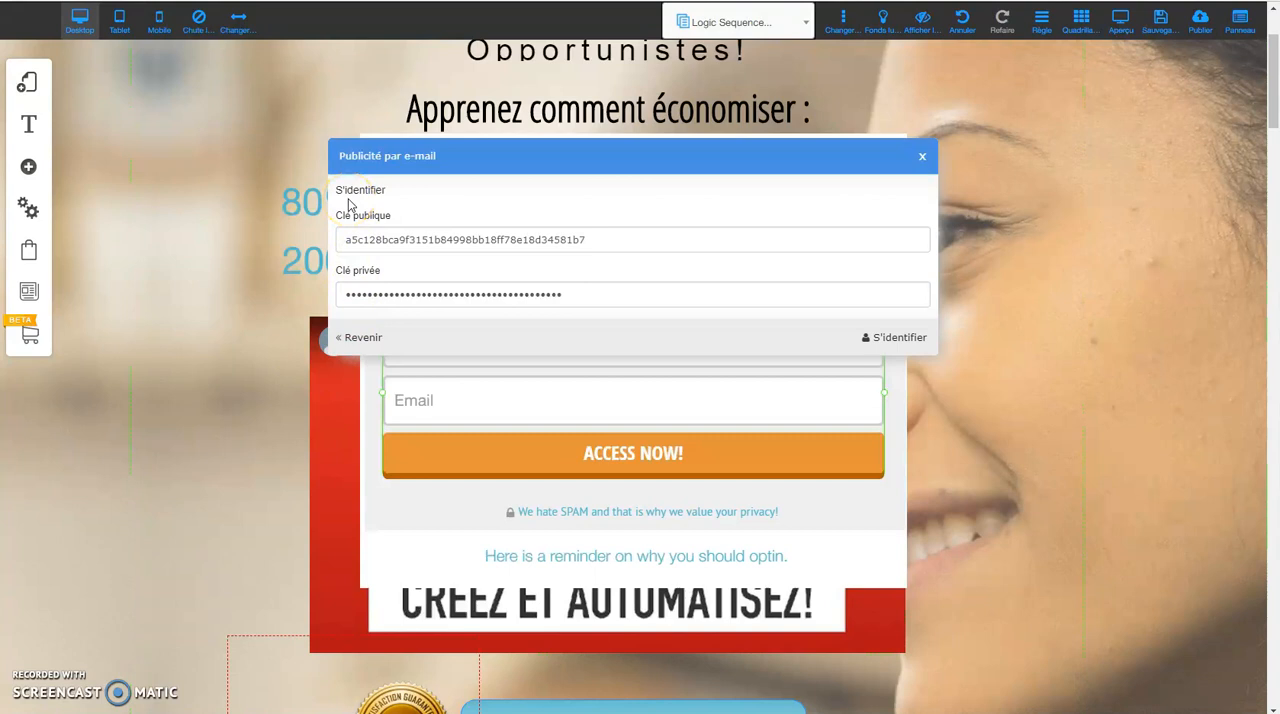
# Locate the API keys entry in Mailing Boss, and sign in to the form's configuration in the page editor with the stored keys.
pyautogui.click(360, 339)
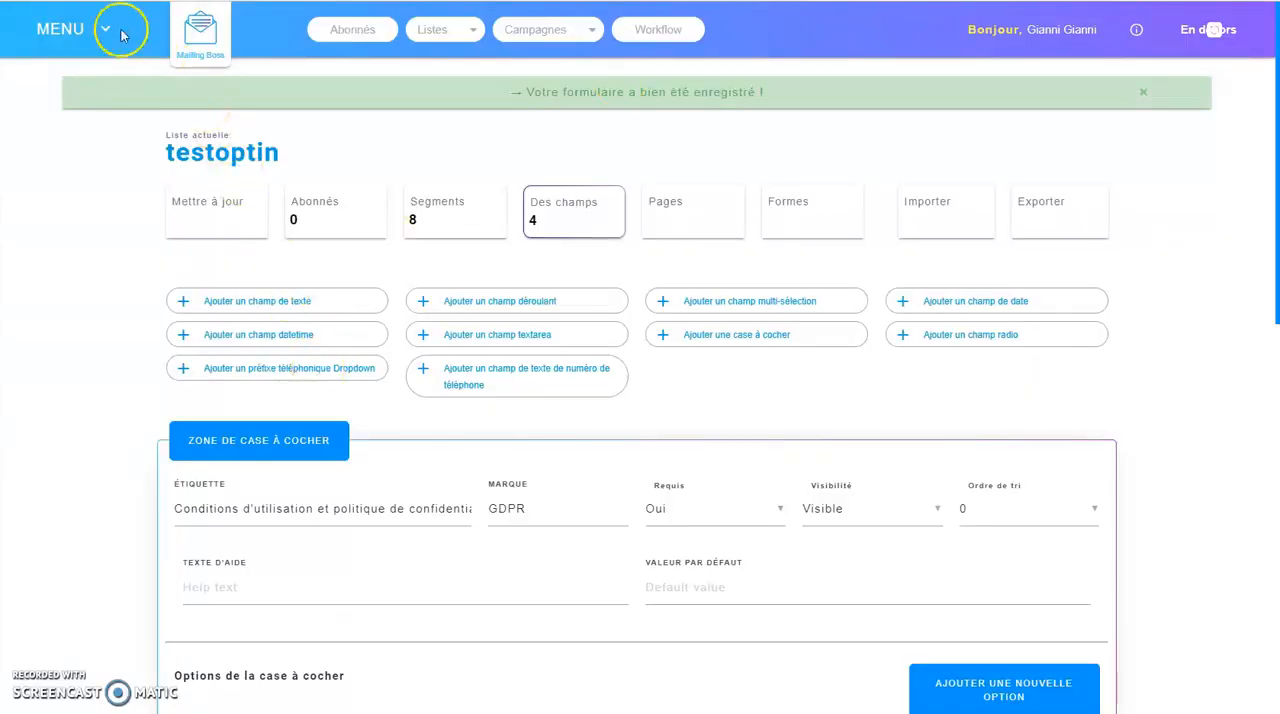
pyautogui.click(102, 29)
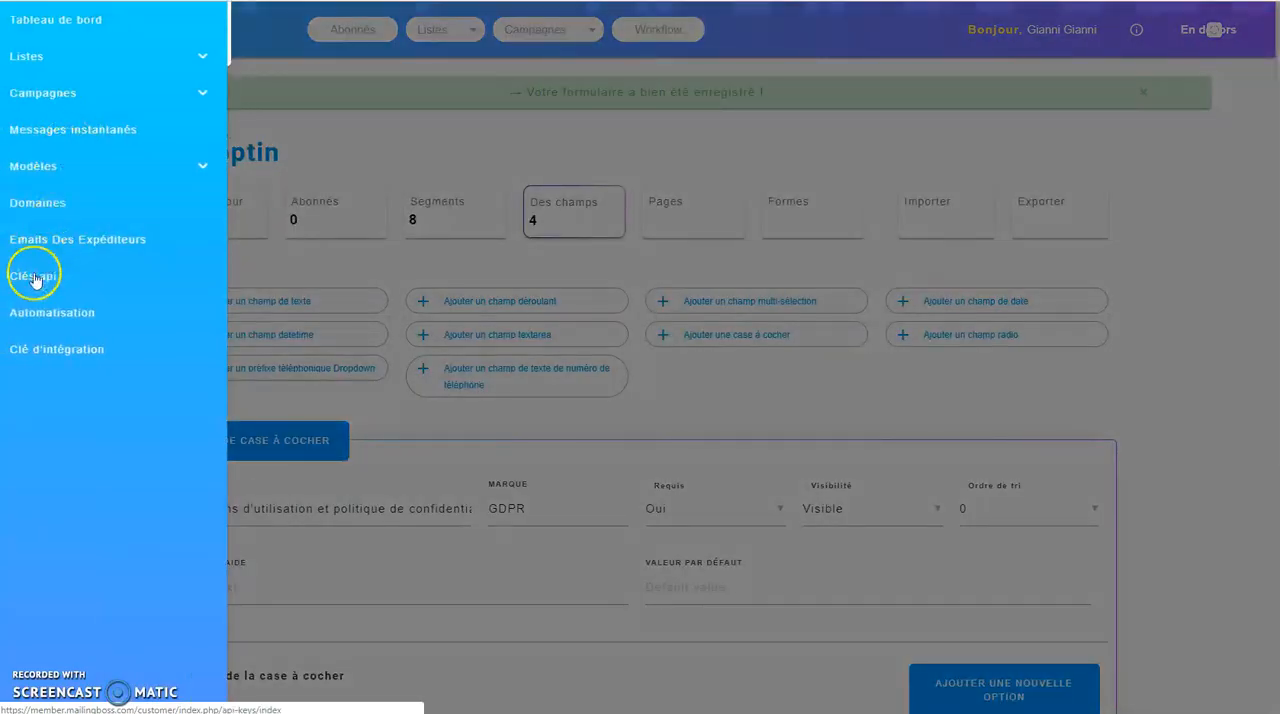
pyautogui.click(121, 280)
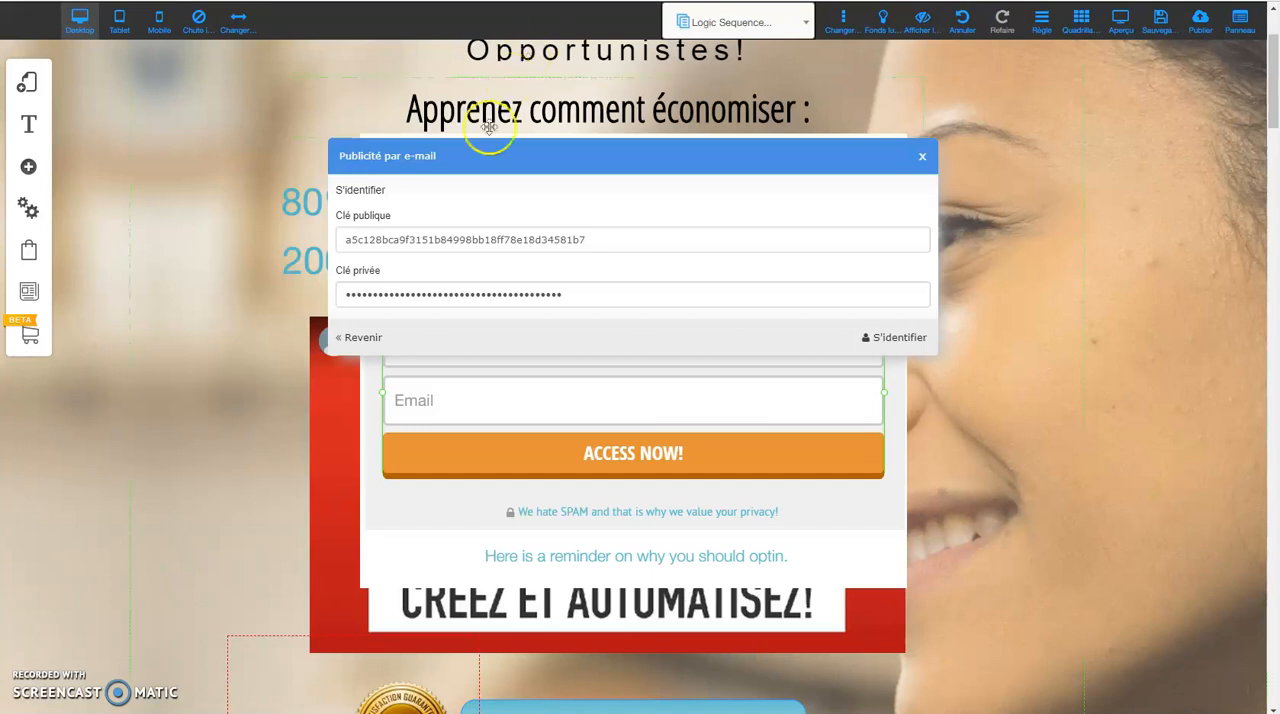
pyautogui.click(900, 338)
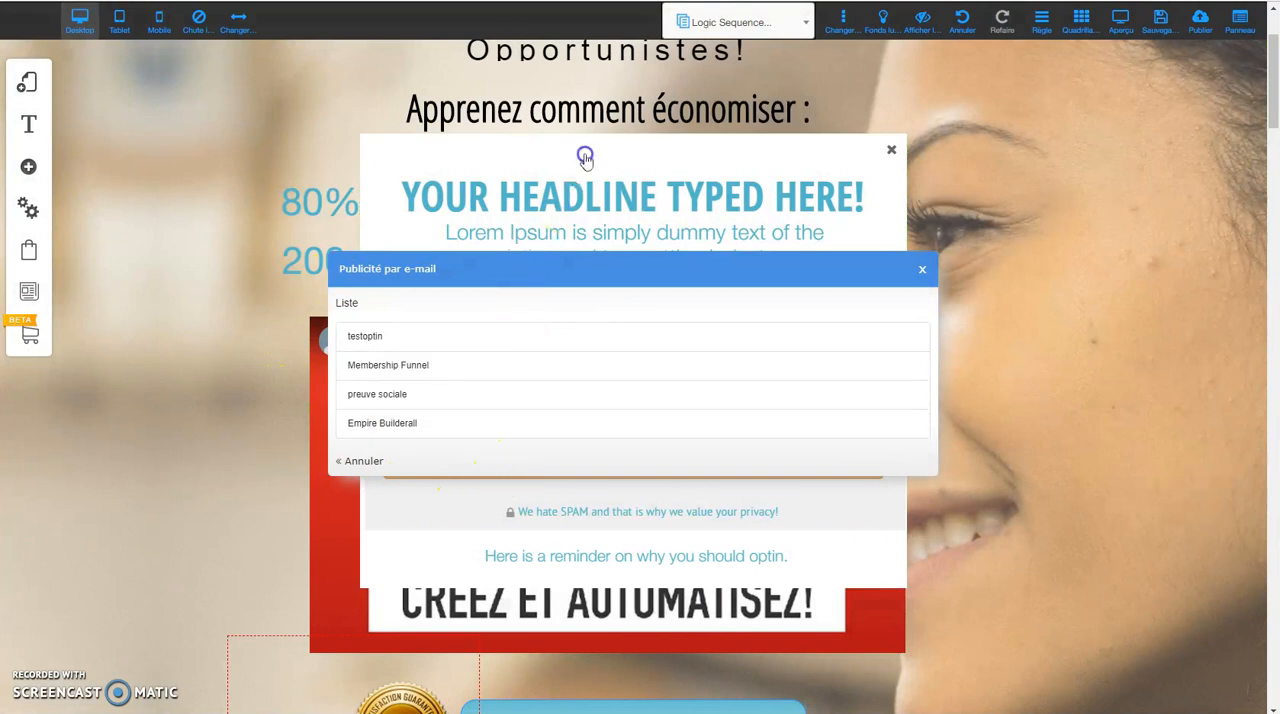
# Move the list selection dialog aside and link the opt-in form to the Empire Builderall list.
pyautogui.moveTo(585, 157); pyautogui.dragTo(612, 173)
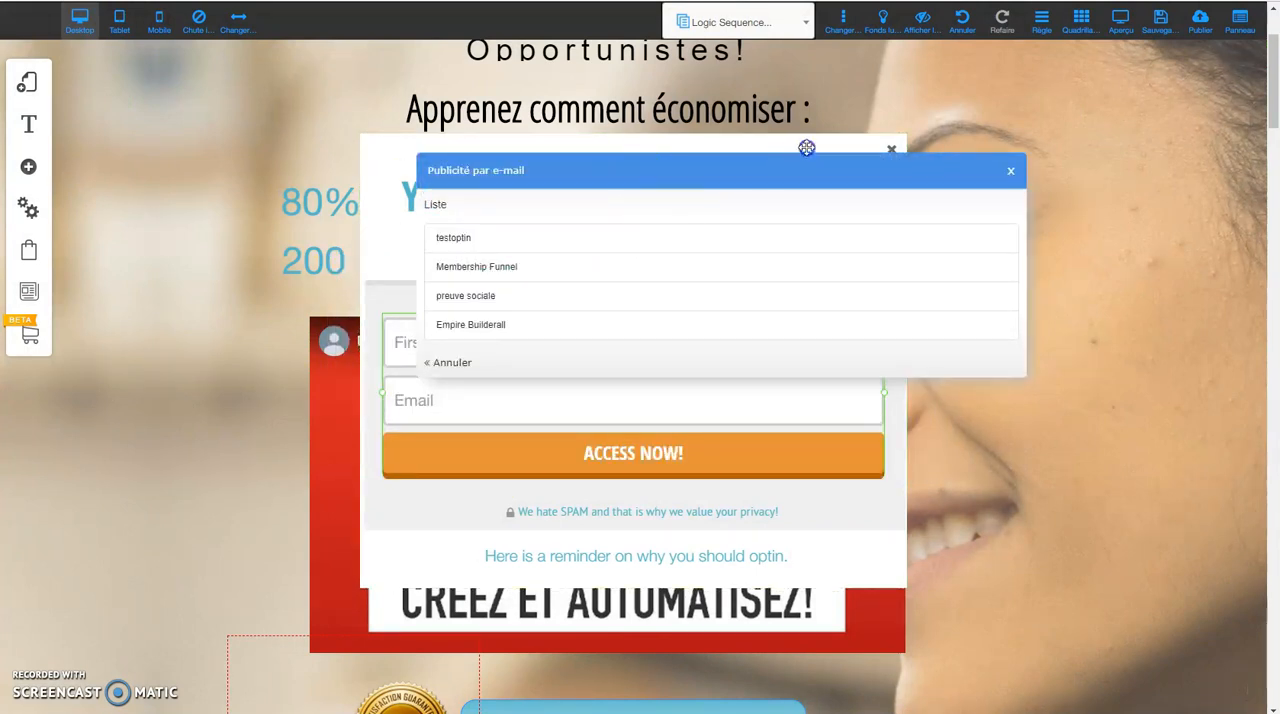
pyautogui.moveTo(807, 148); pyautogui.dragTo(849, 135)
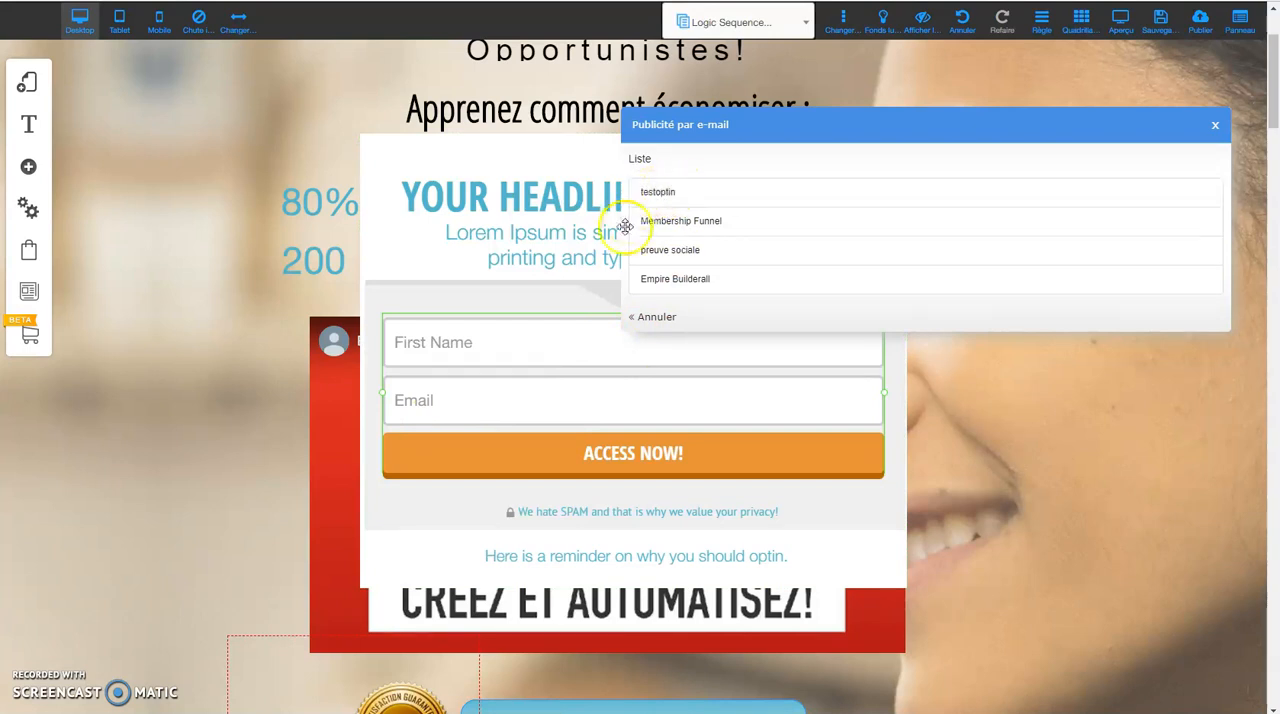
pyautogui.click(687, 280)
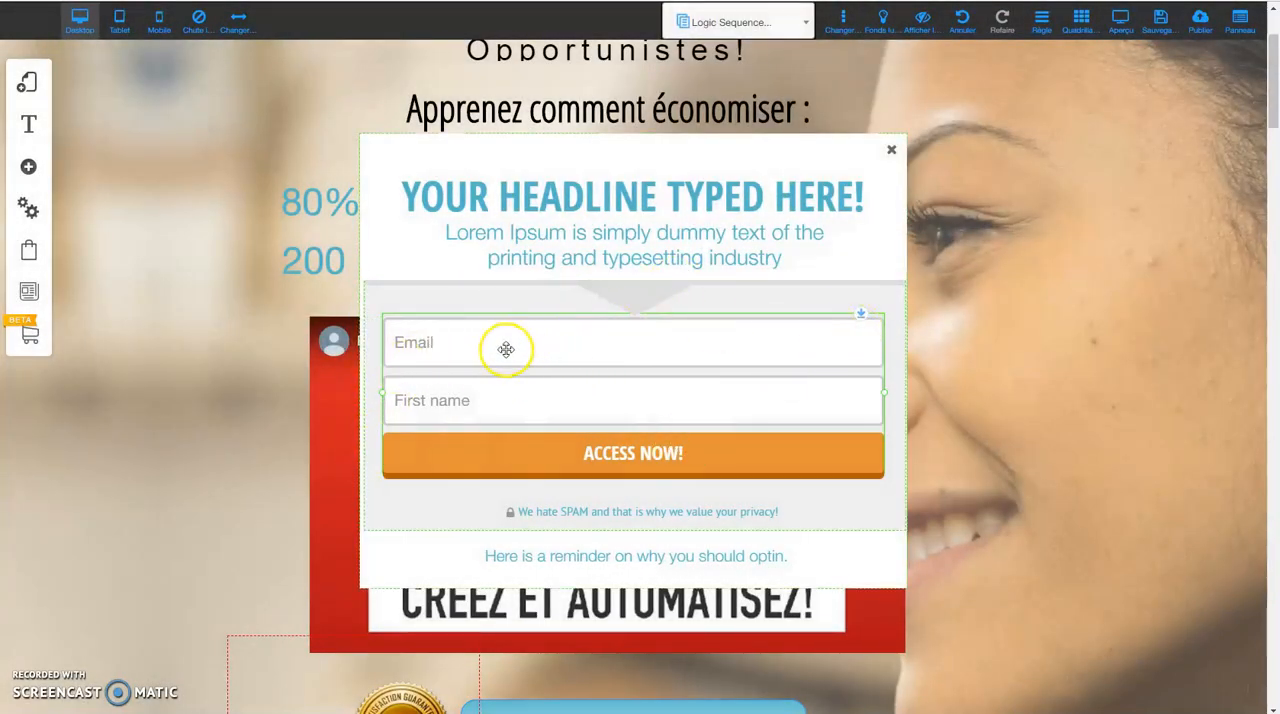
# Link the opt-in form to the testoptin list and move the form up in the pop-up to about Y 23.
pyautogui.click(505, 350)
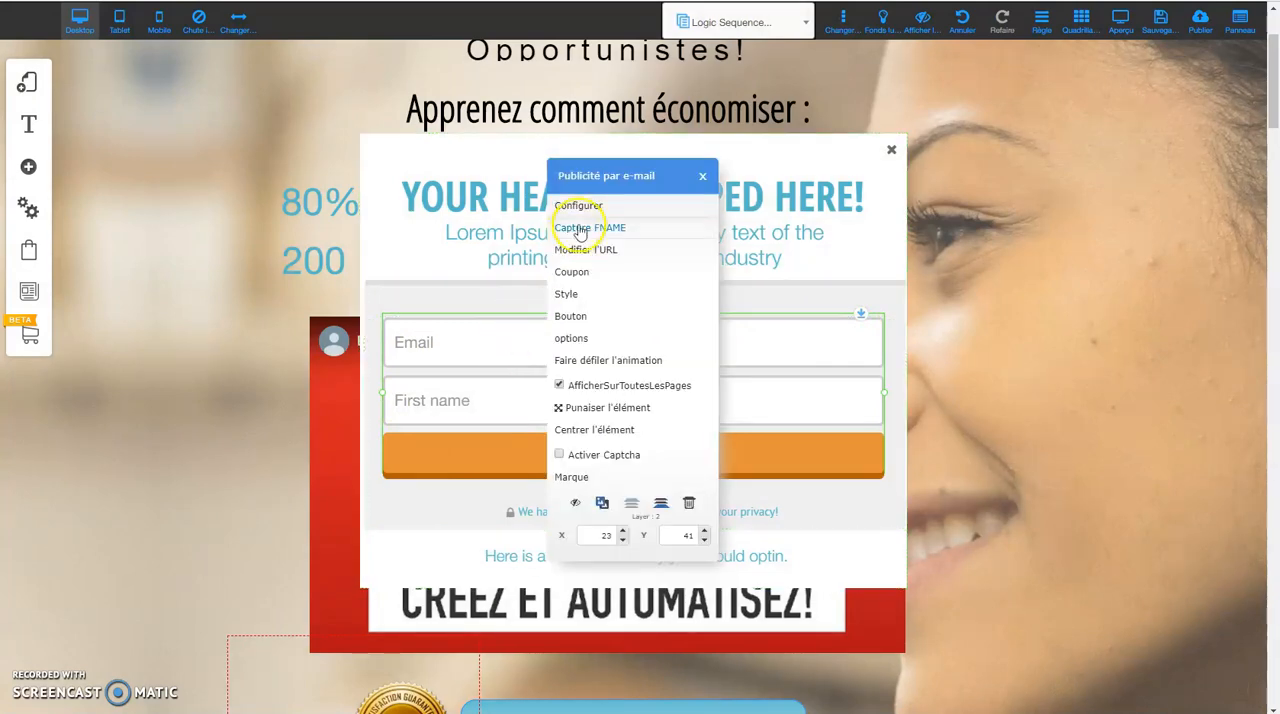
pyautogui.click(579, 205)
pyautogui.click(661, 170)
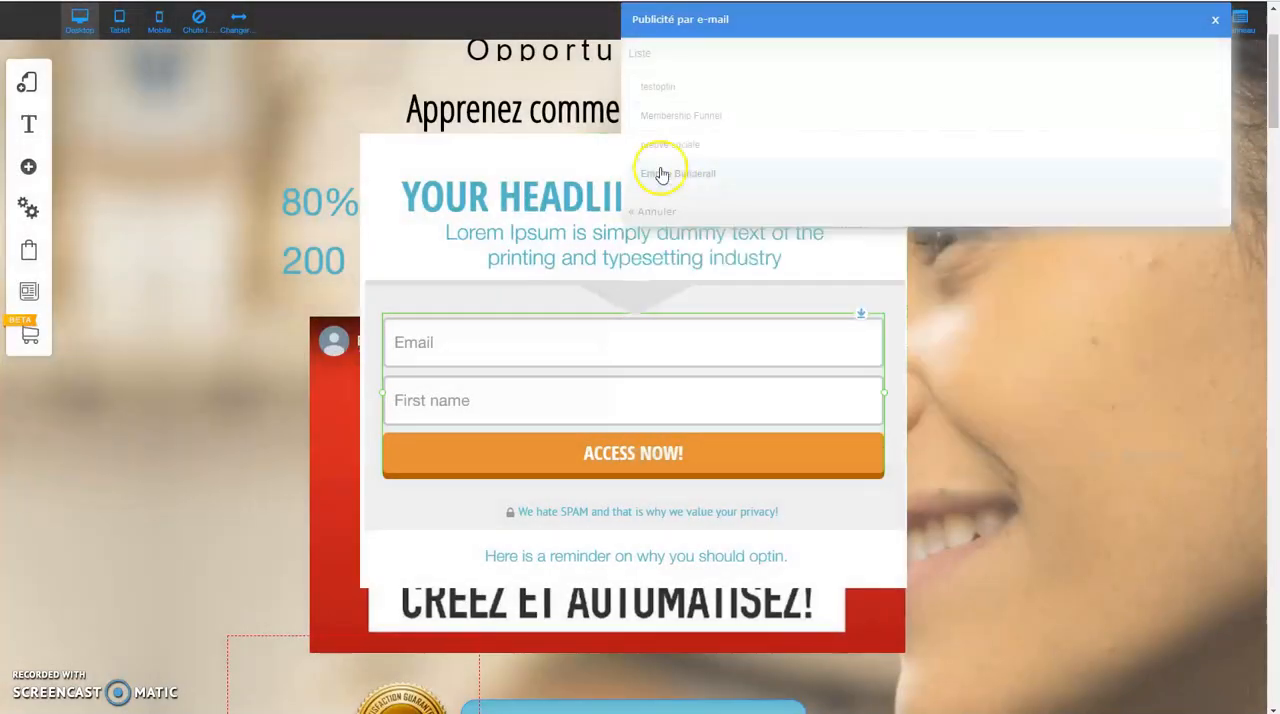
pyautogui.click(660, 87)
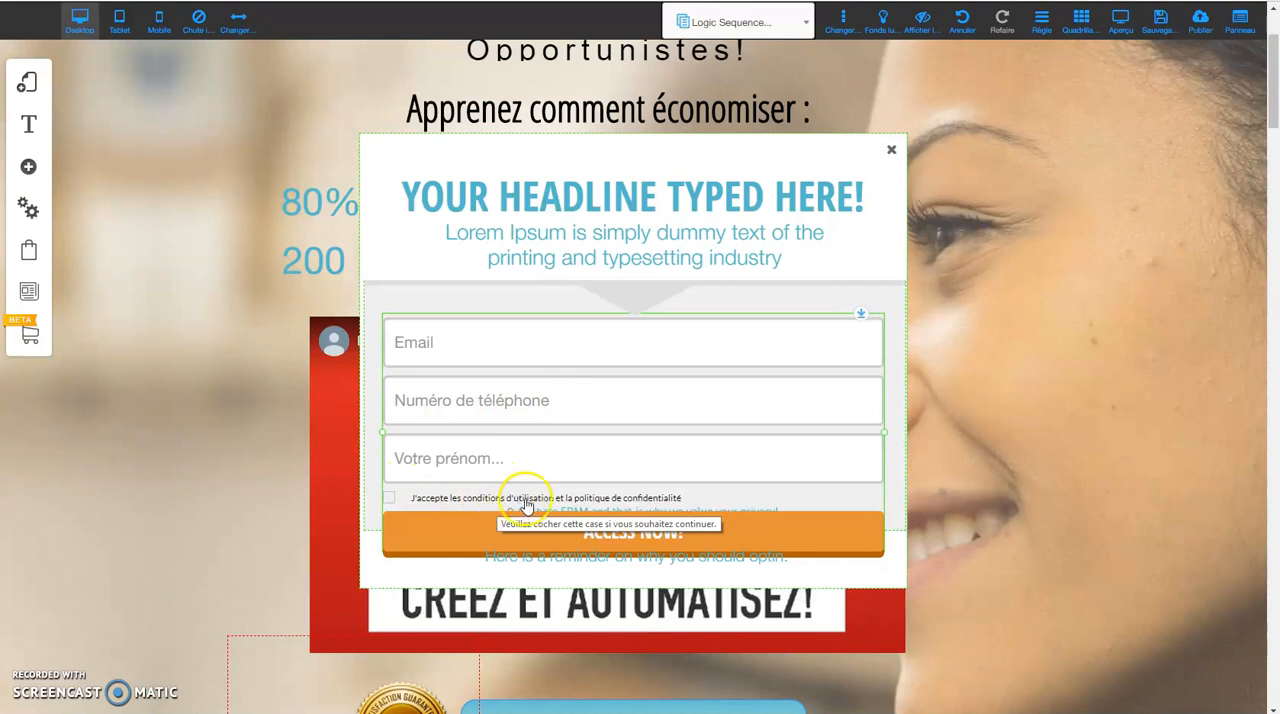
pyautogui.moveTo(668, 324)
pyautogui.mouseDown()
pyautogui.moveTo(677, 308)
pyautogui.moveTo(657, 303)
pyautogui.mouseUp()
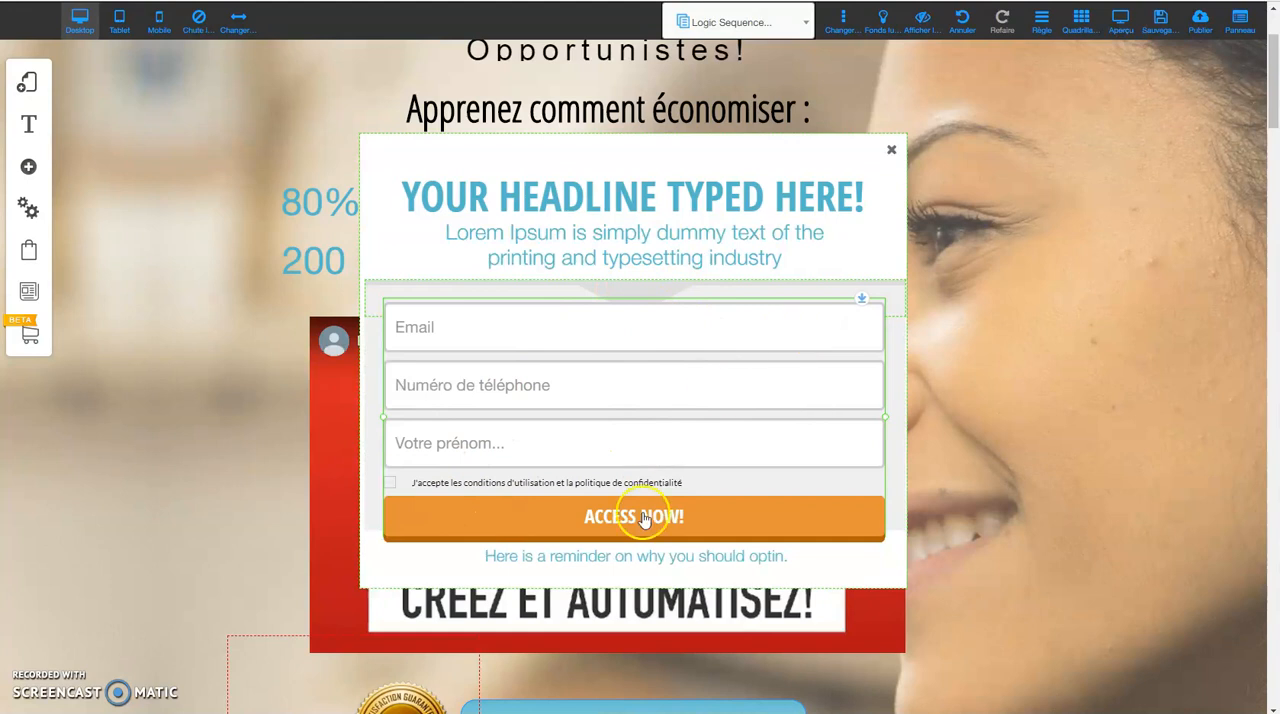
# Set FNAME as the opt-in form's username field and confirm the setting.
pyautogui.click(626, 329)
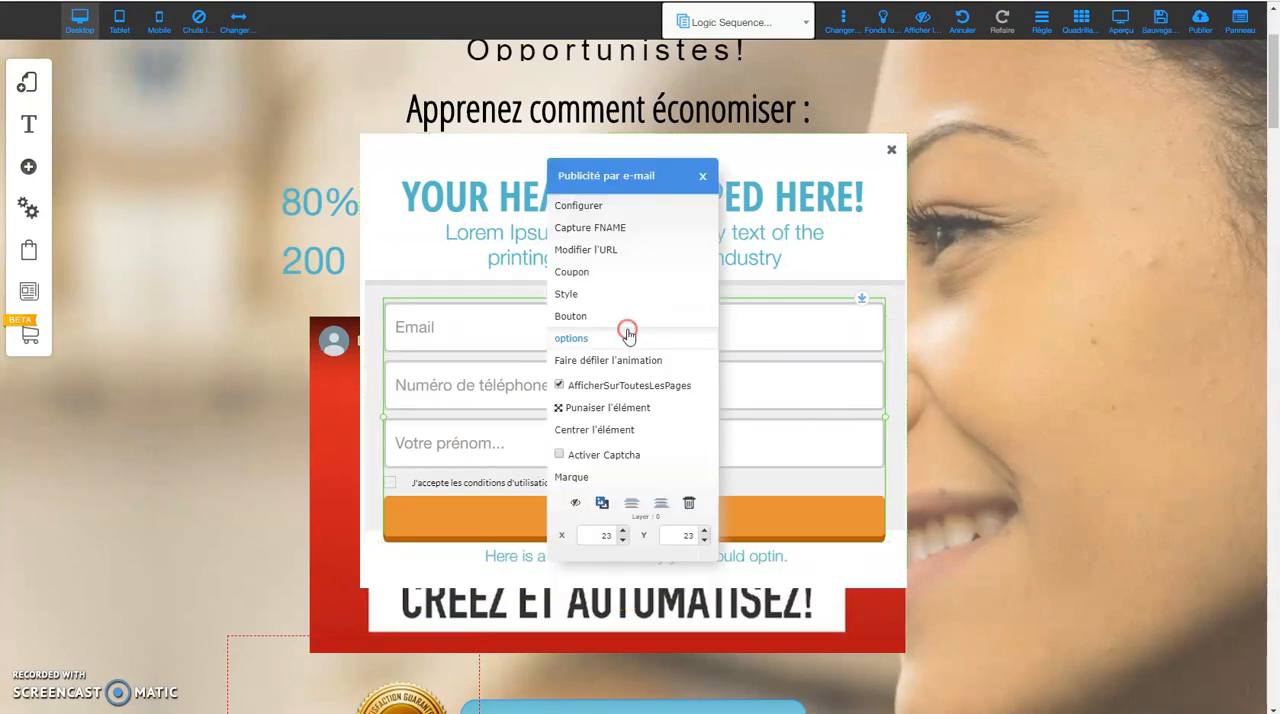
pyautogui.click(606, 230)
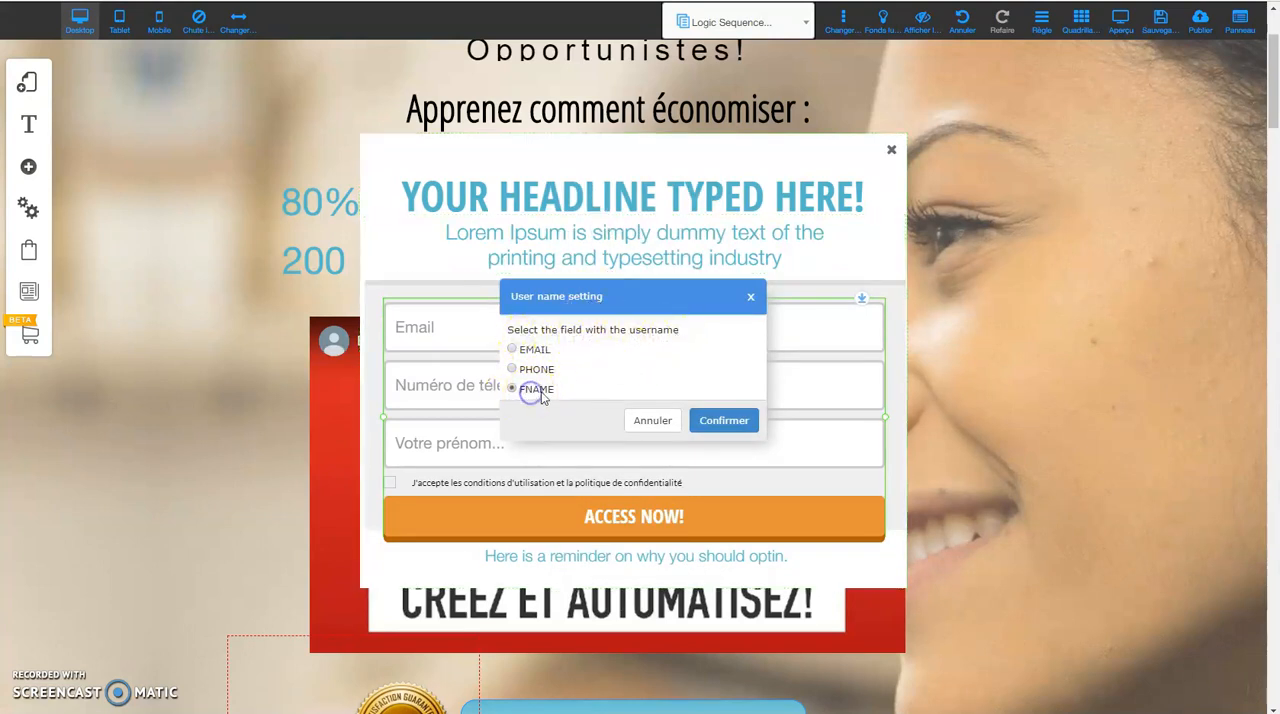
pyautogui.click(727, 420)
# In the form's URL settings for français, link Inscription Confirmée to the page Thank-you-page 1 and save.
pyautogui.click(562, 357)
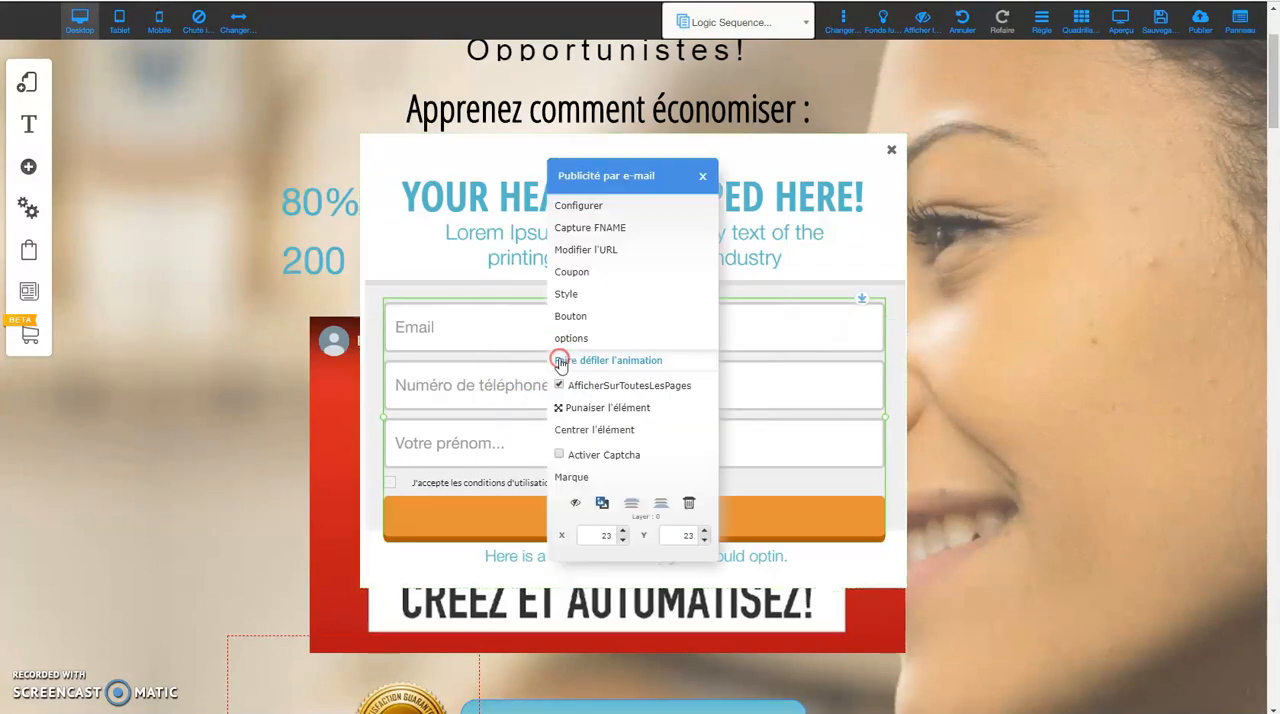
pyautogui.click(607, 256)
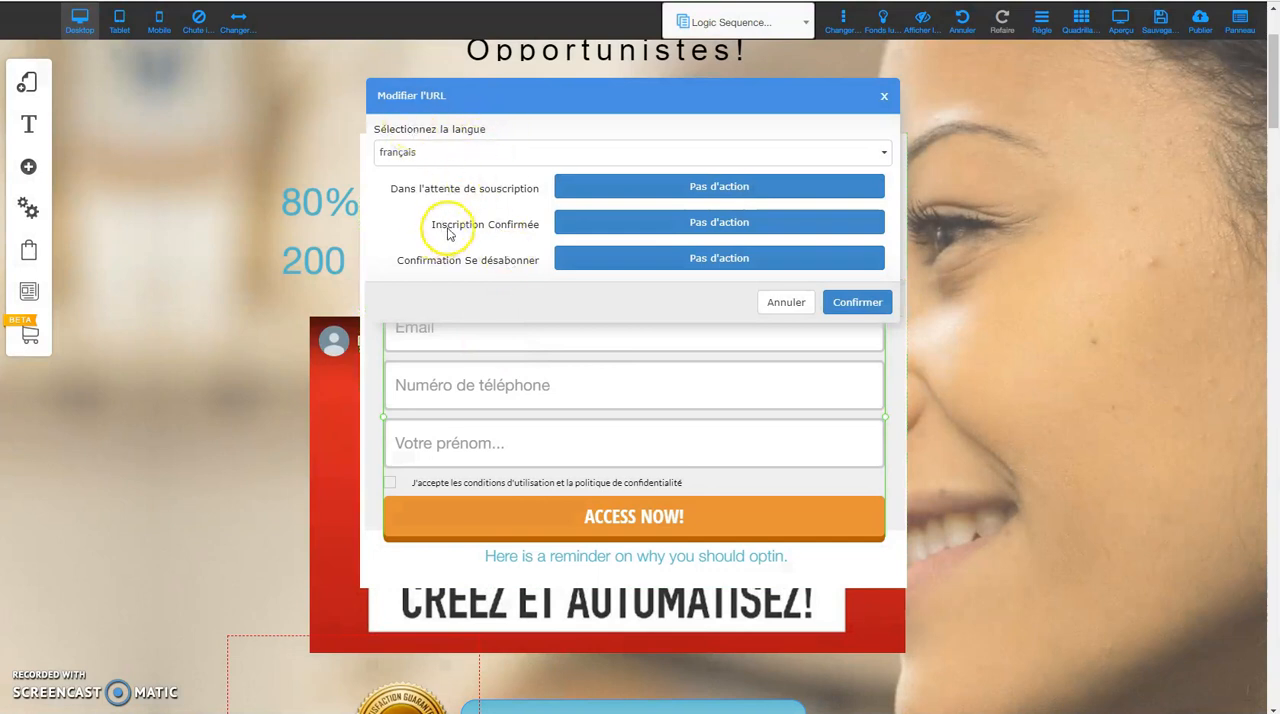
pyautogui.click(720, 226)
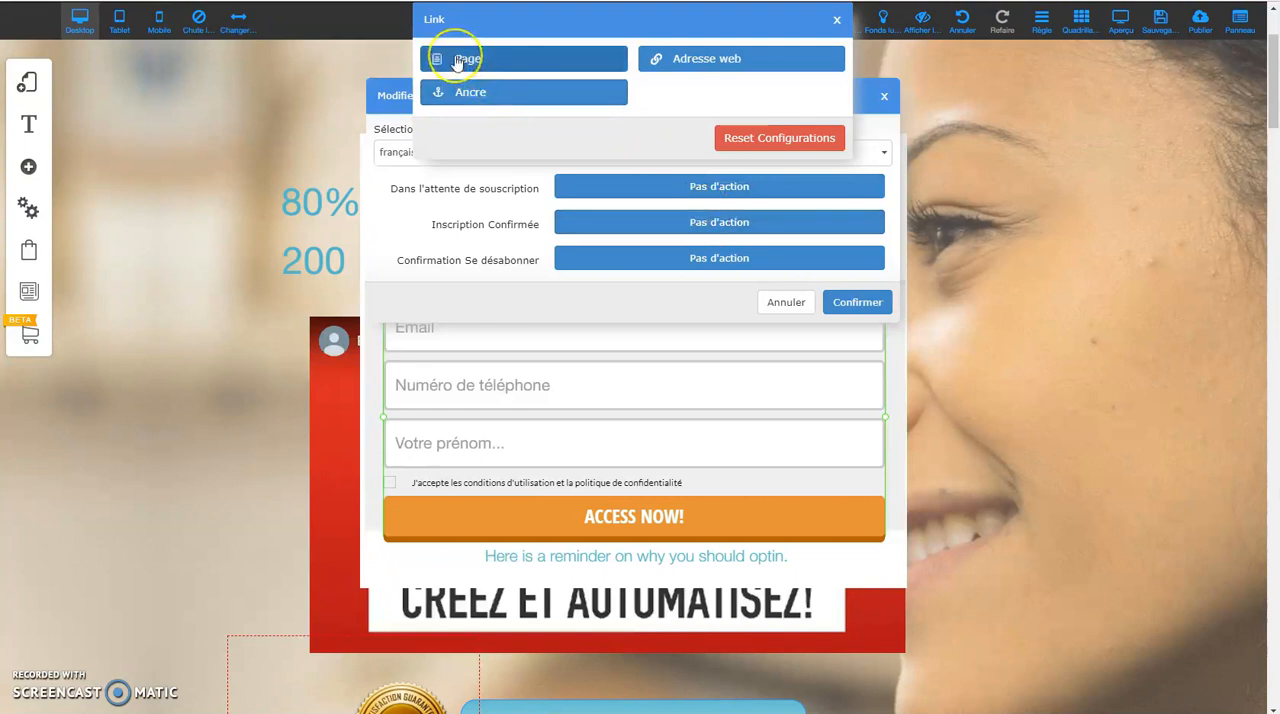
pyautogui.click(724, 60)
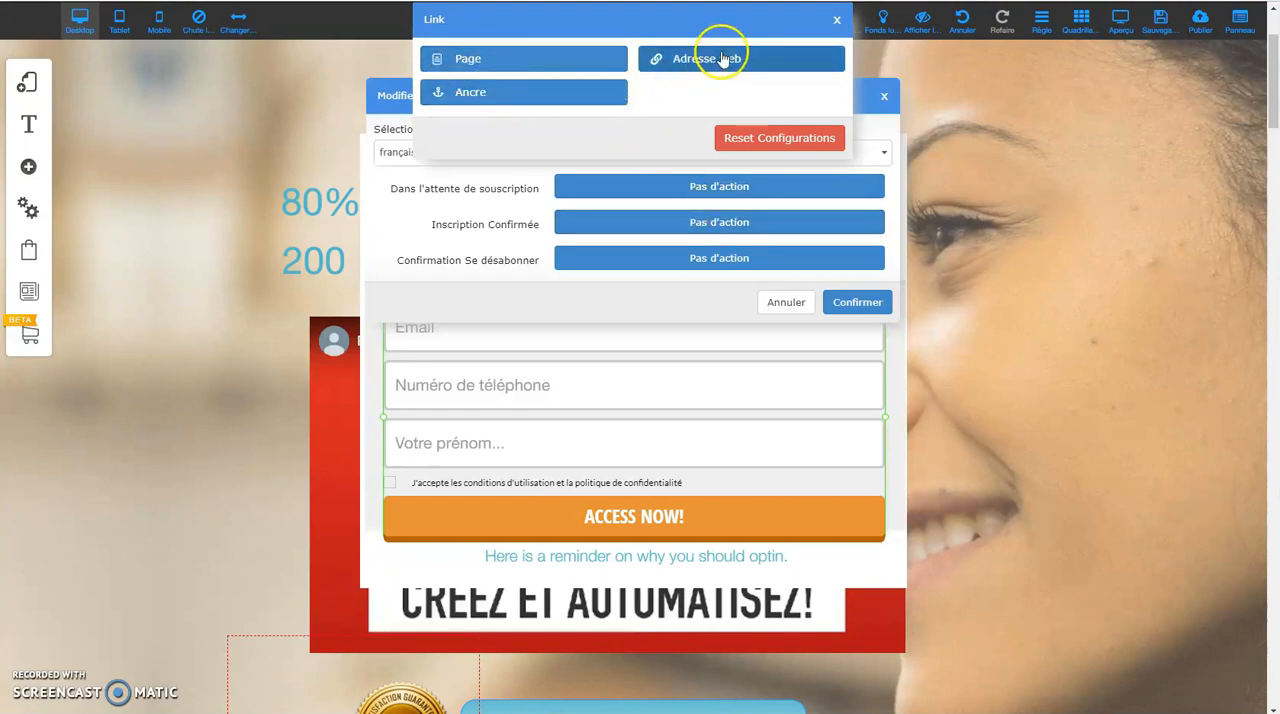
pyautogui.click(467, 58)
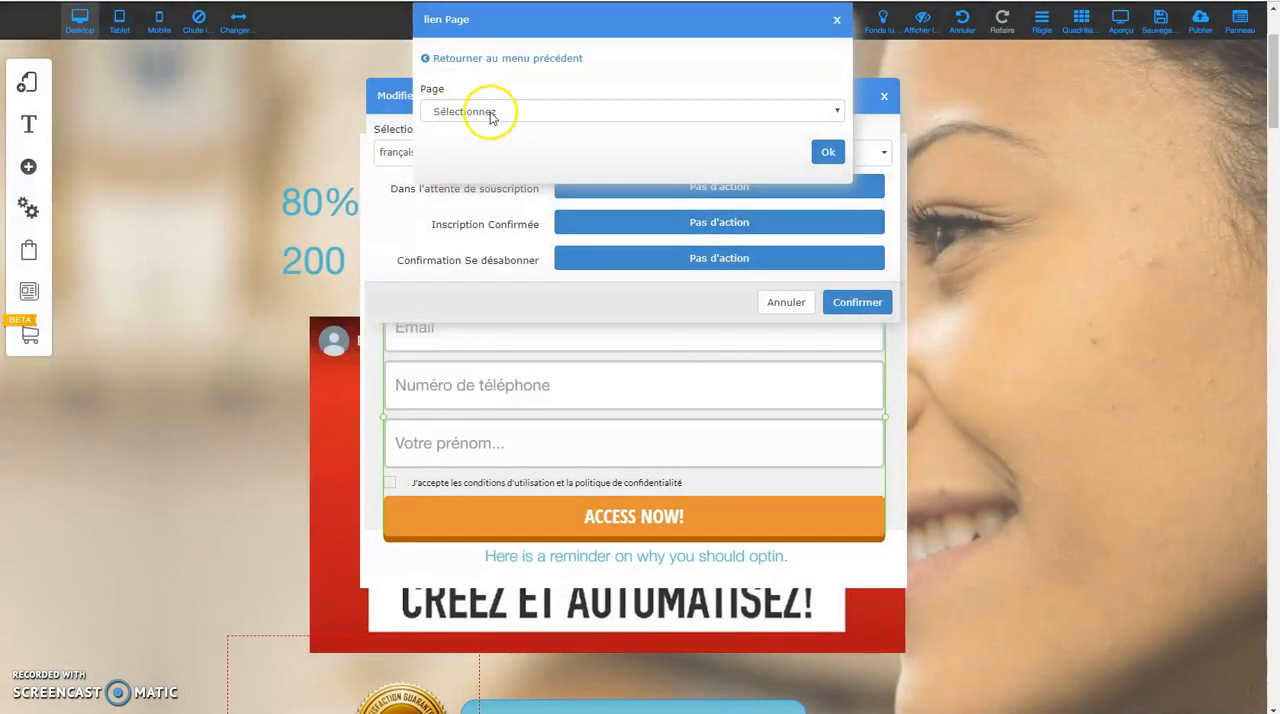
pyautogui.click(490, 113)
pyautogui.click(481, 235)
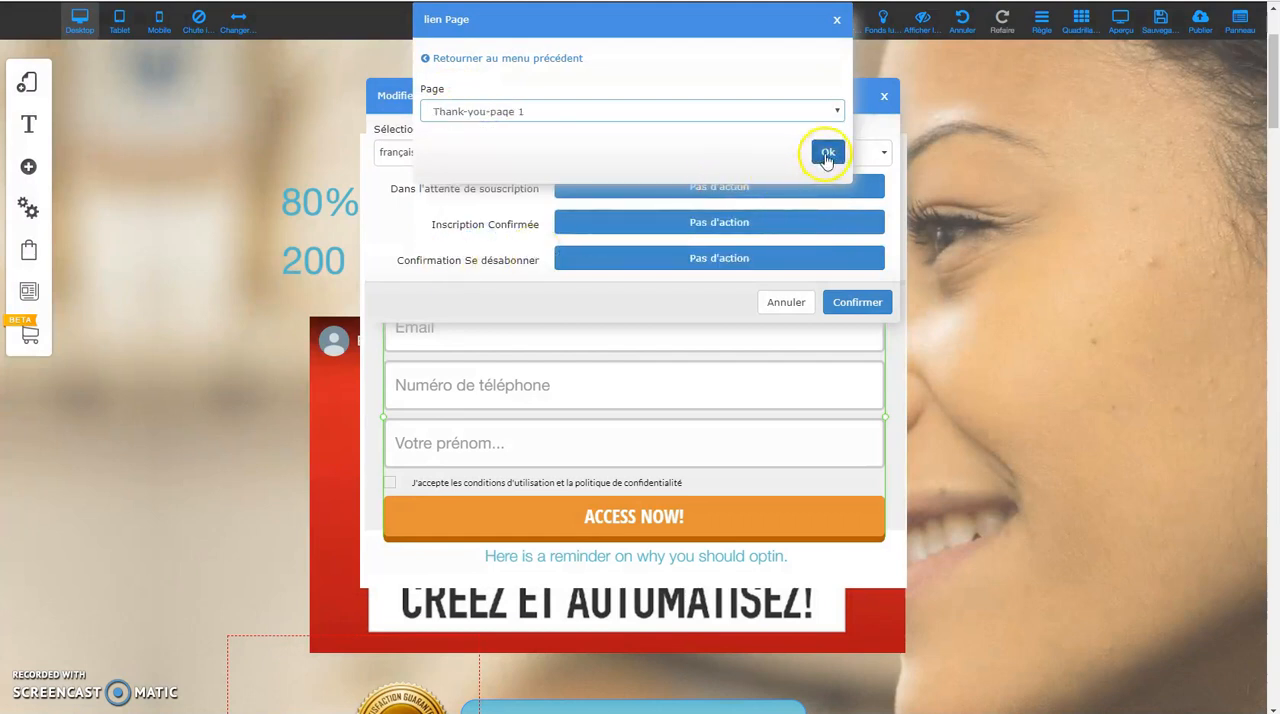
pyautogui.click(826, 155)
pyautogui.click(870, 305)
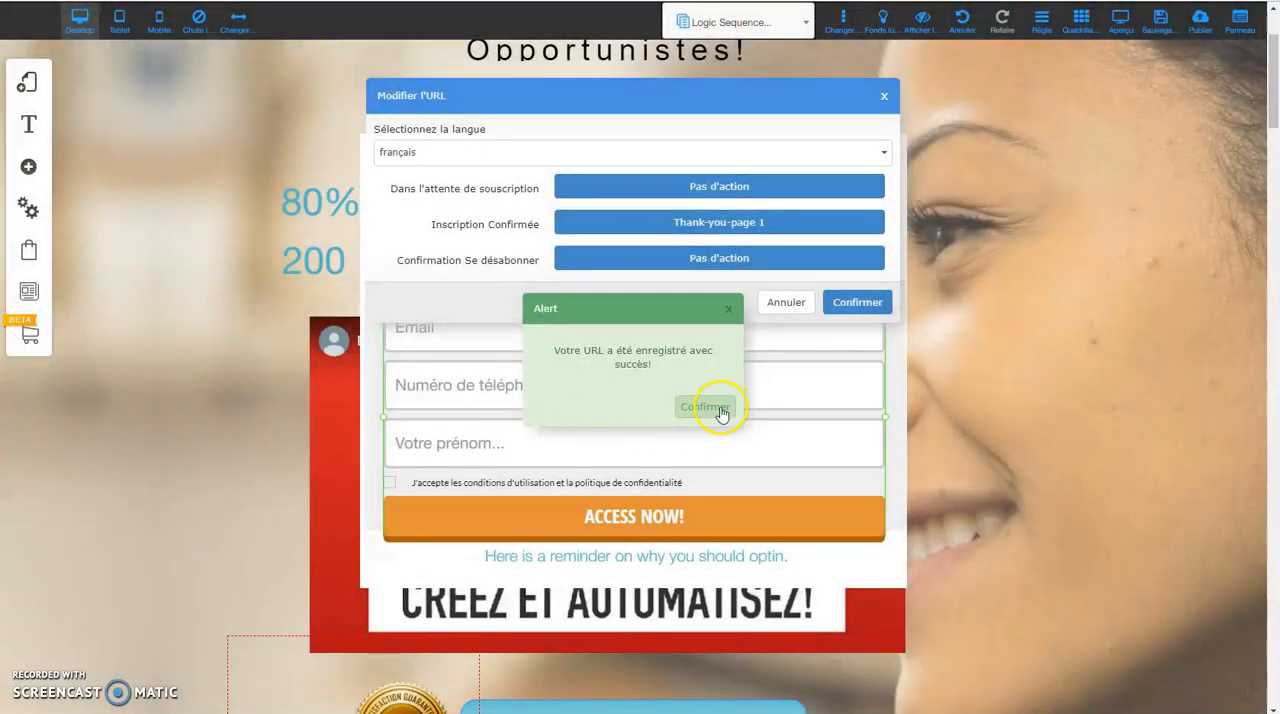
pyautogui.click(706, 407)
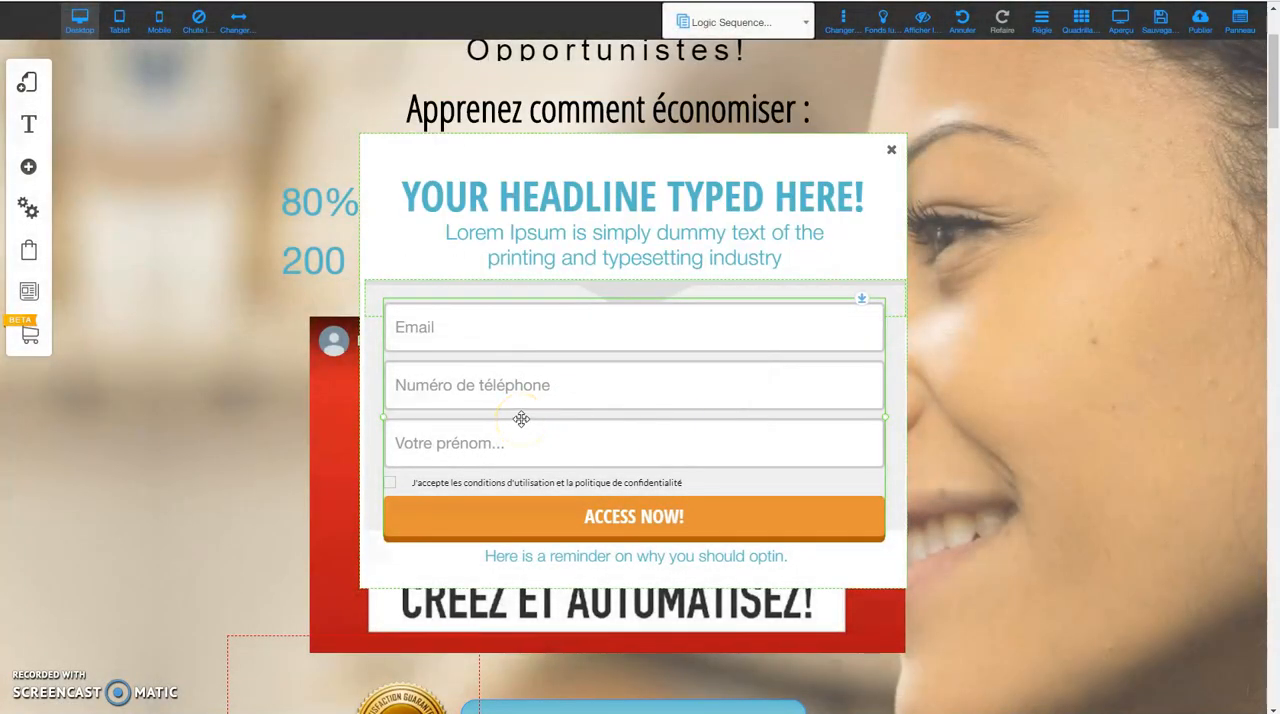
# Examine the opt-in form's custom style settings, including the mobile font section.
pyautogui.click(581, 384)
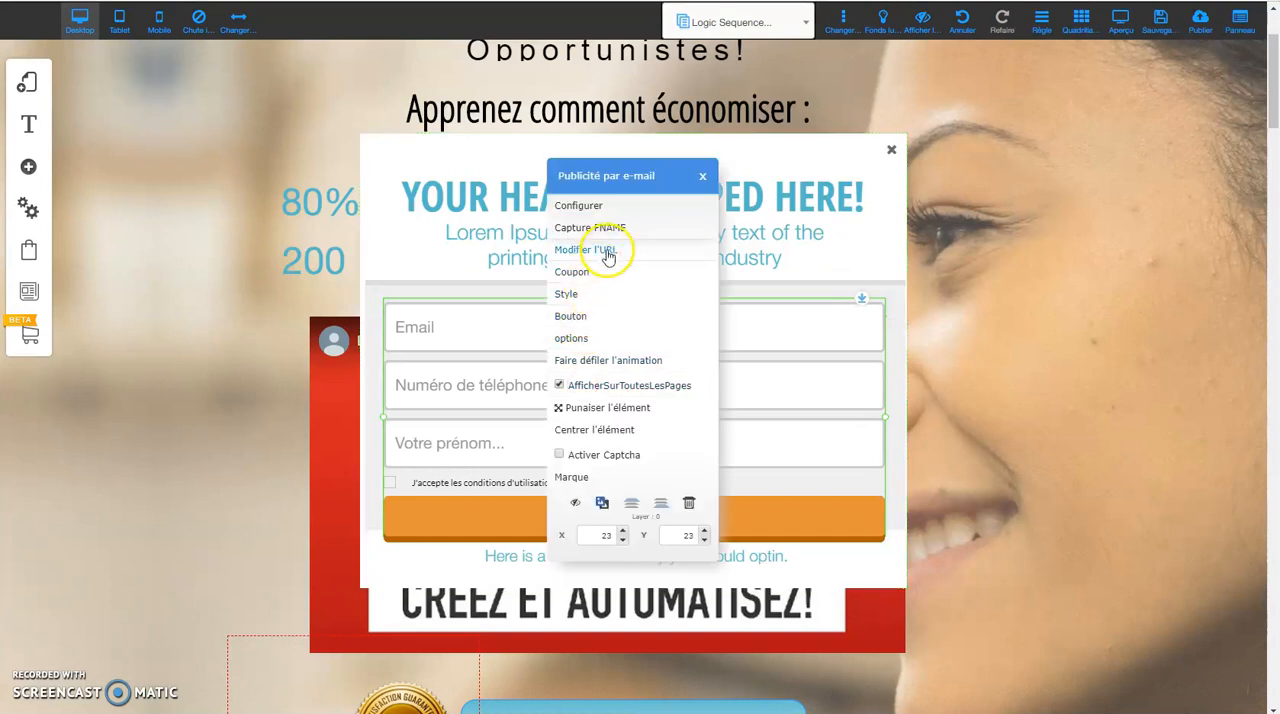
pyautogui.click(566, 298)
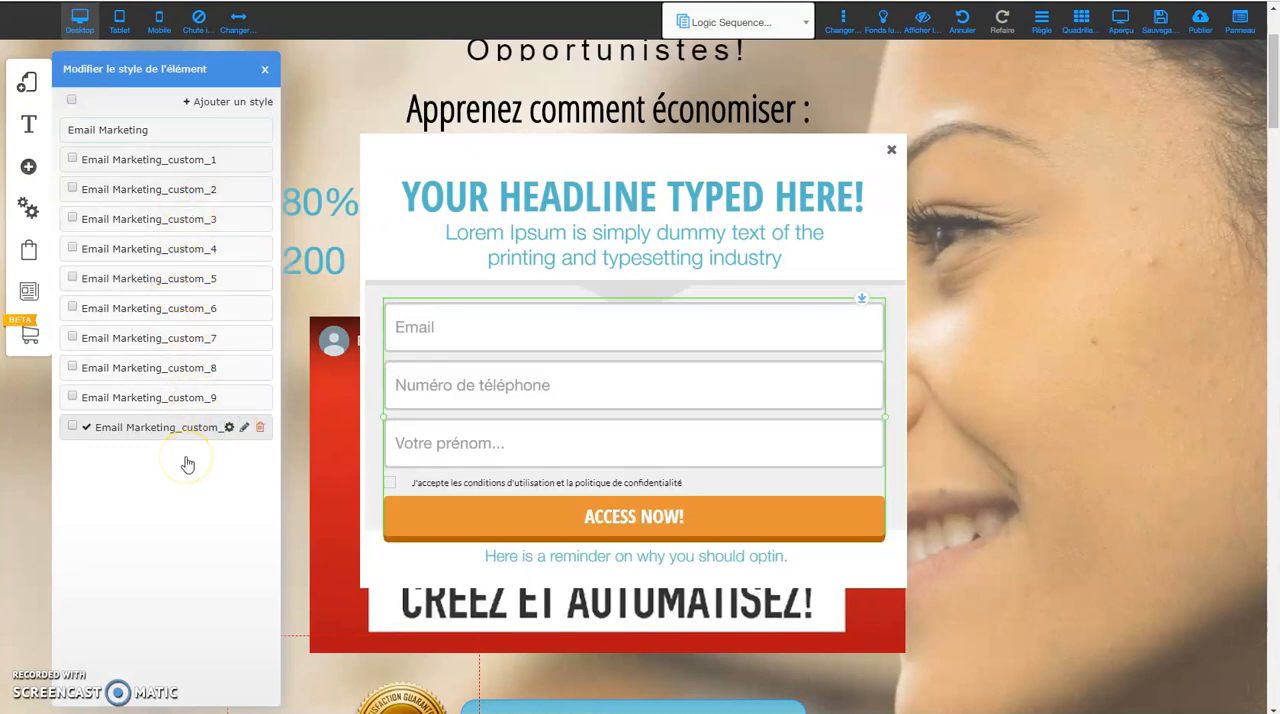
pyautogui.click(242, 429)
pyautogui.click(229, 428)
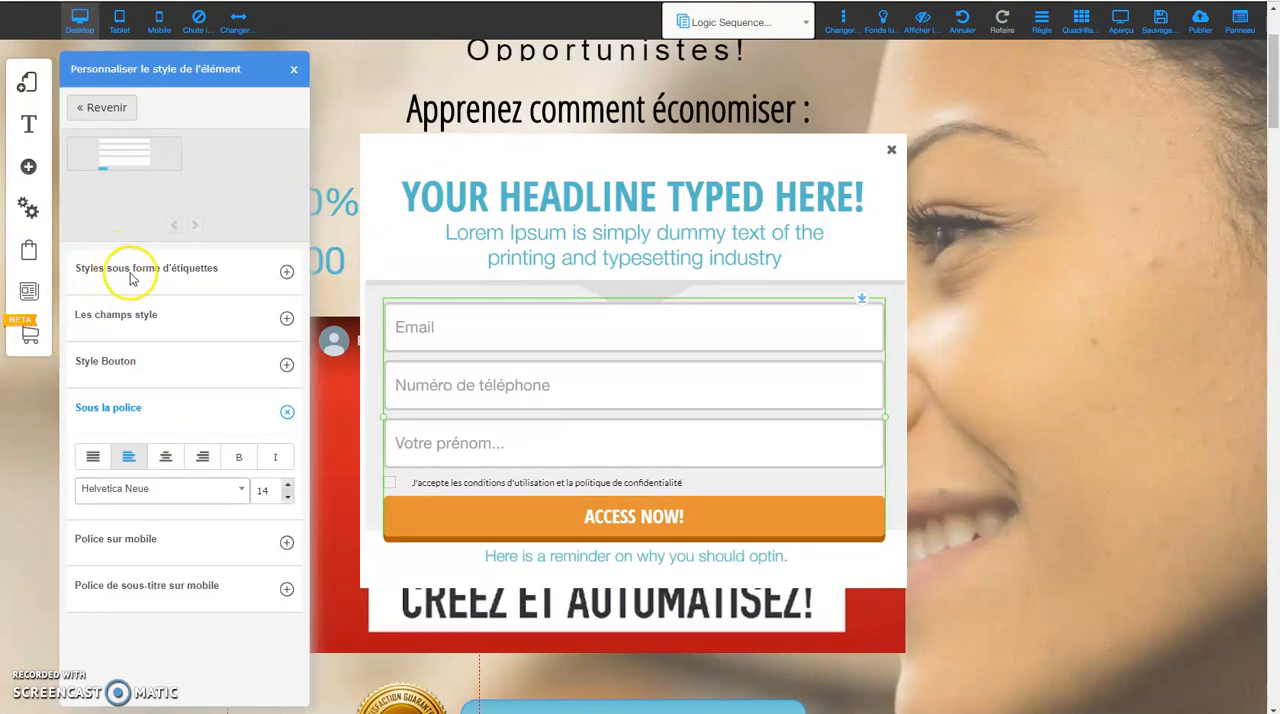
pyautogui.scroll(-1, 190, 285)
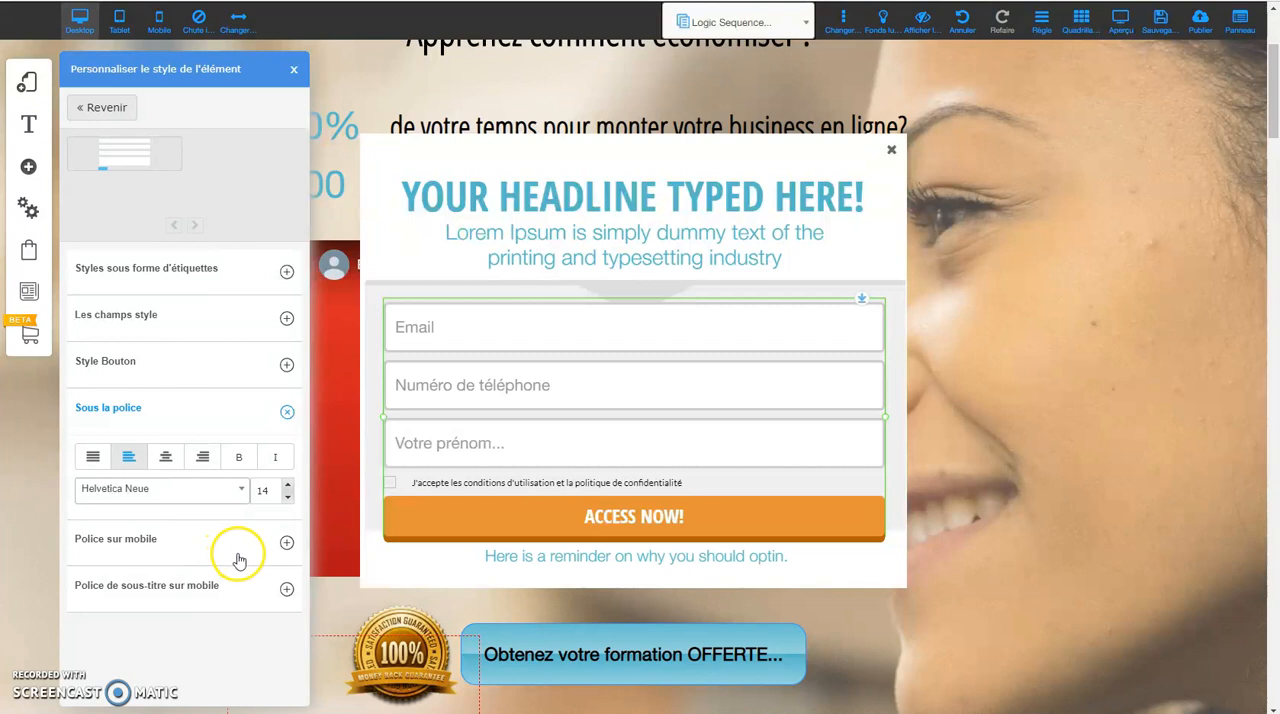
pyautogui.click(286, 543)
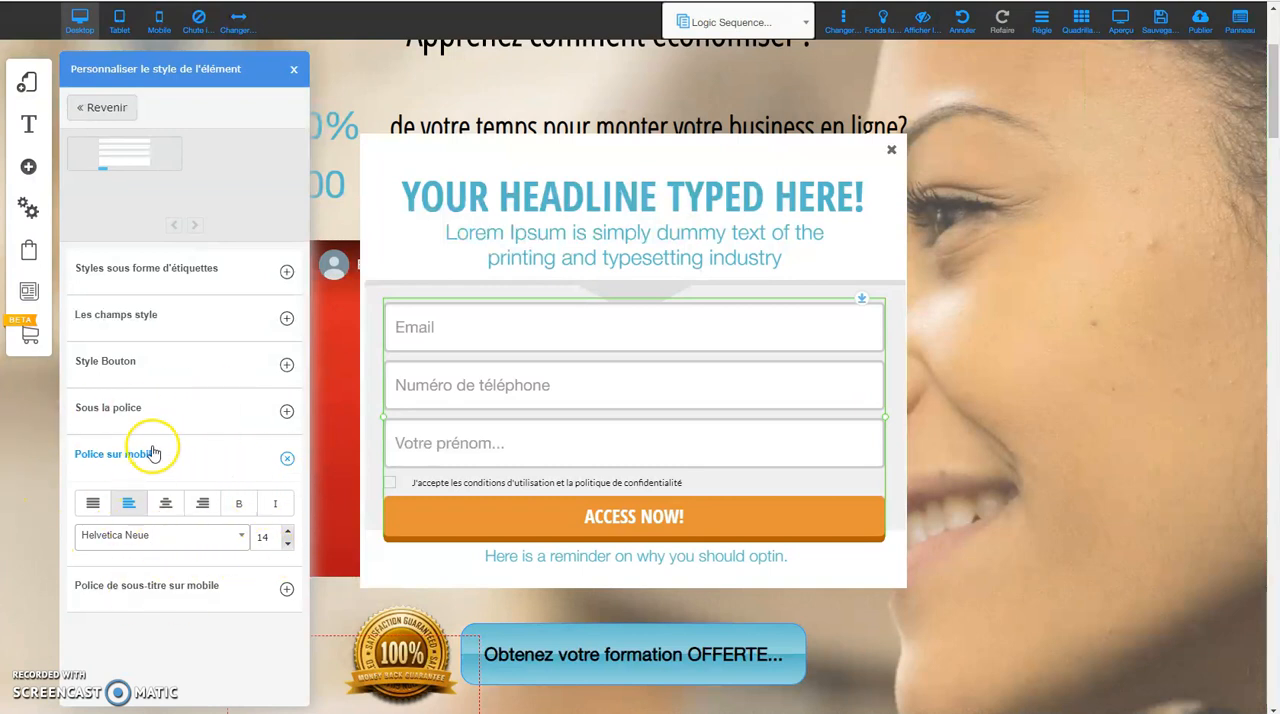
pyautogui.click(458, 152)
# Set the opt-in form's button title to "Maintenant!" and confirm it.
pyautogui.rightClick(664, 394)
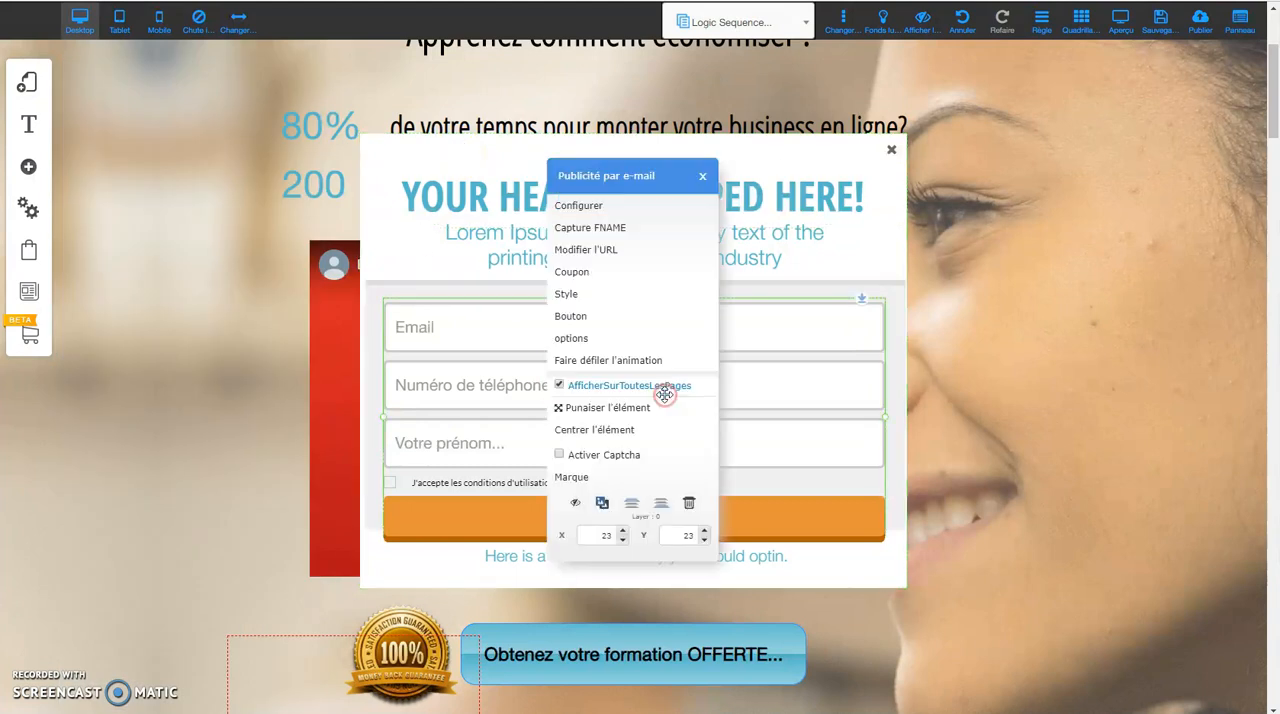
pyautogui.click(587, 325)
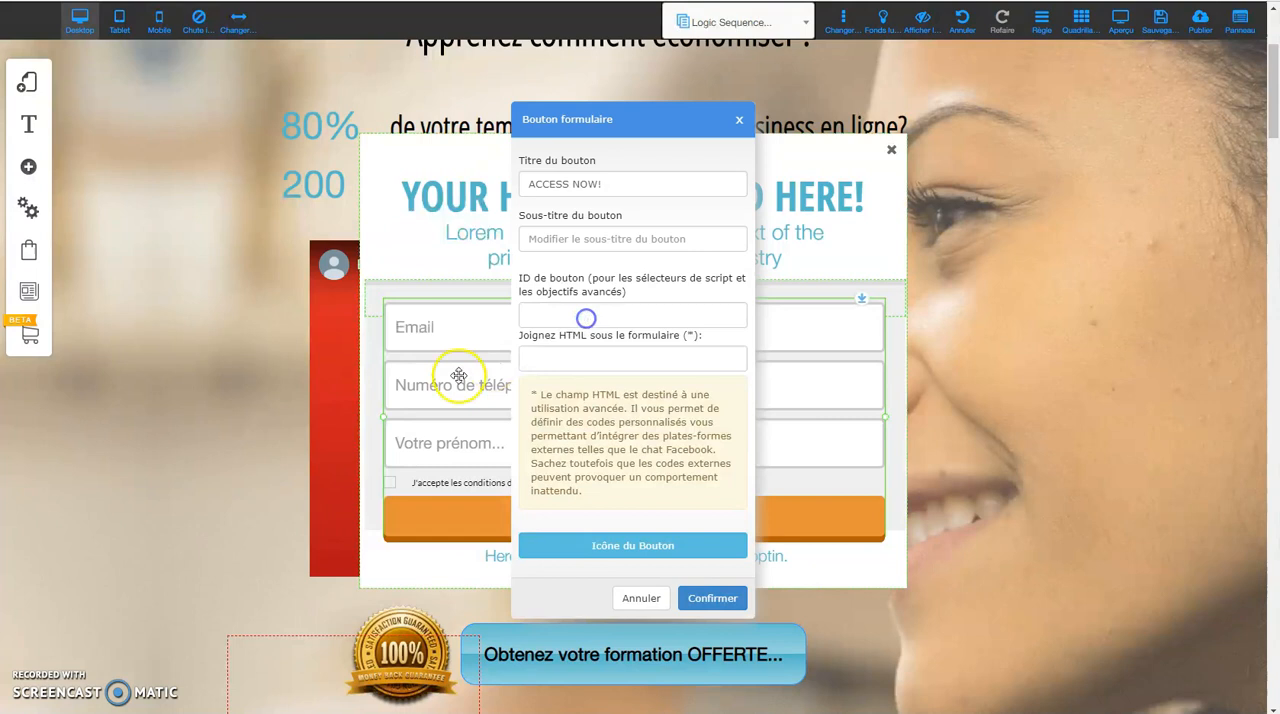
pyautogui.moveTo(616, 180); pyautogui.dragTo(488, 183)
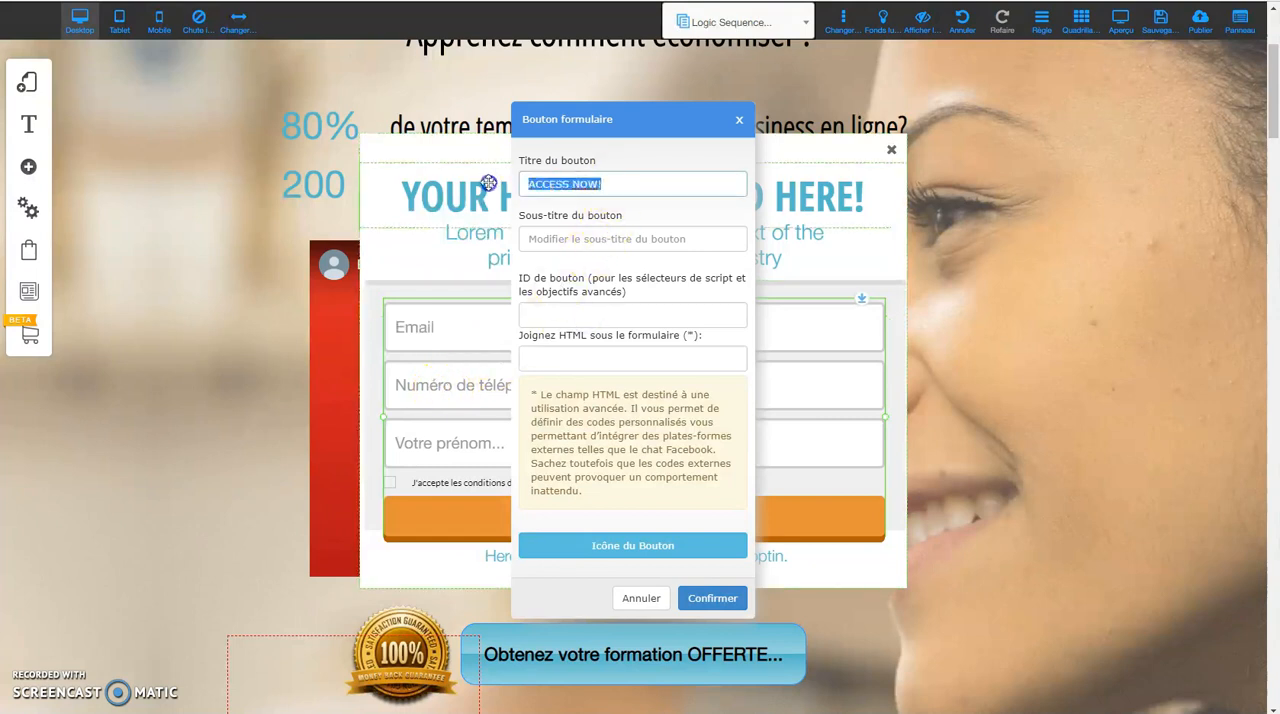
pyautogui.write('Maintenant!')
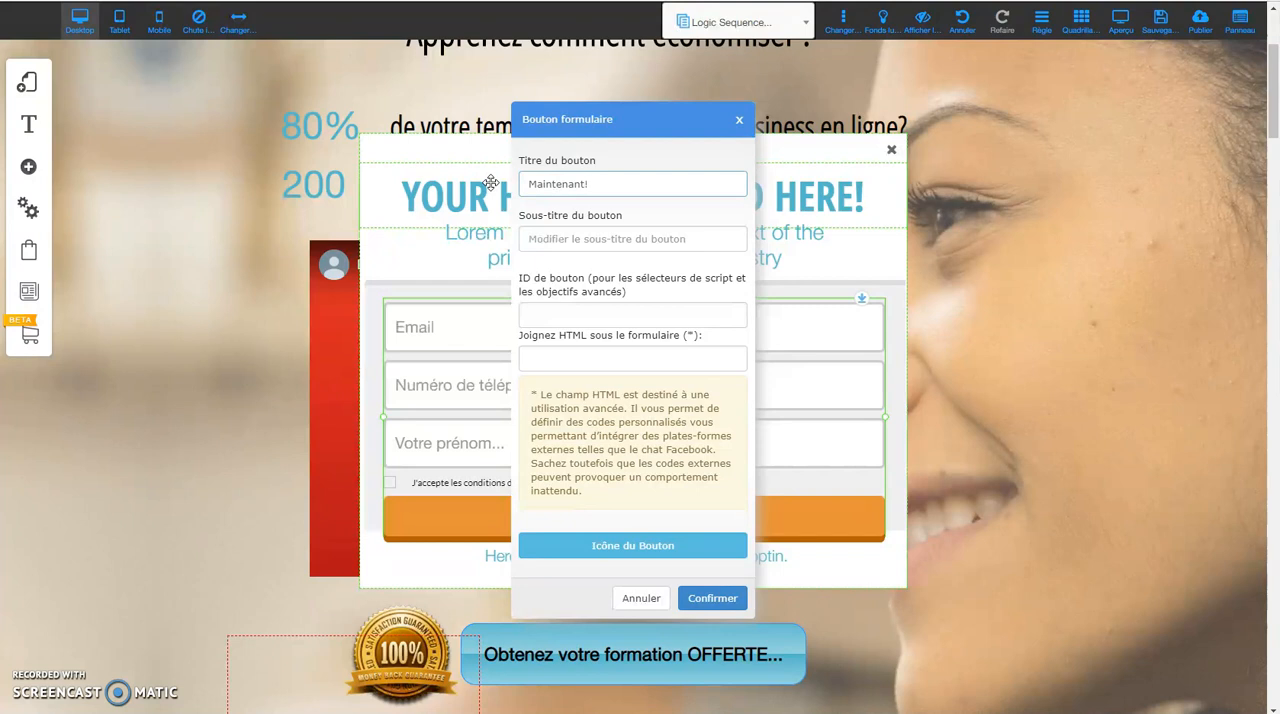
pyautogui.click(716, 600)
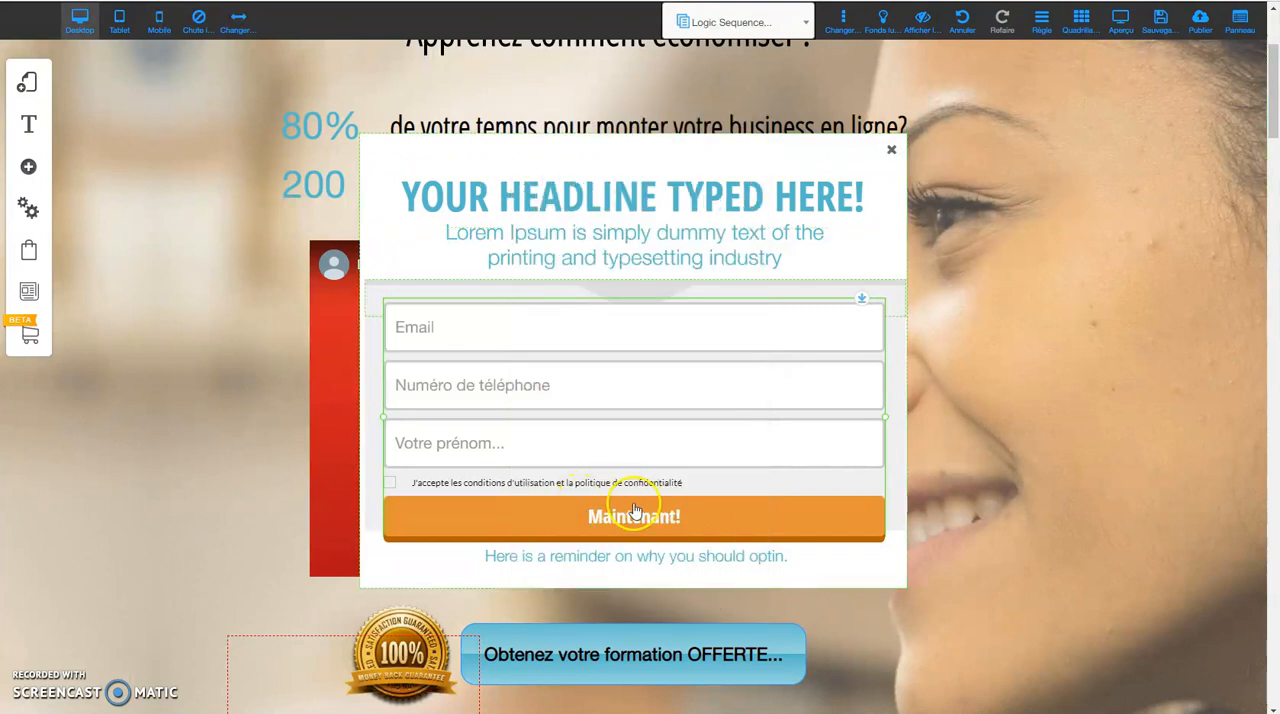
# Review the form's options for field content, field labels and redirect action, leaving them as they are.
pyautogui.click(598, 421)
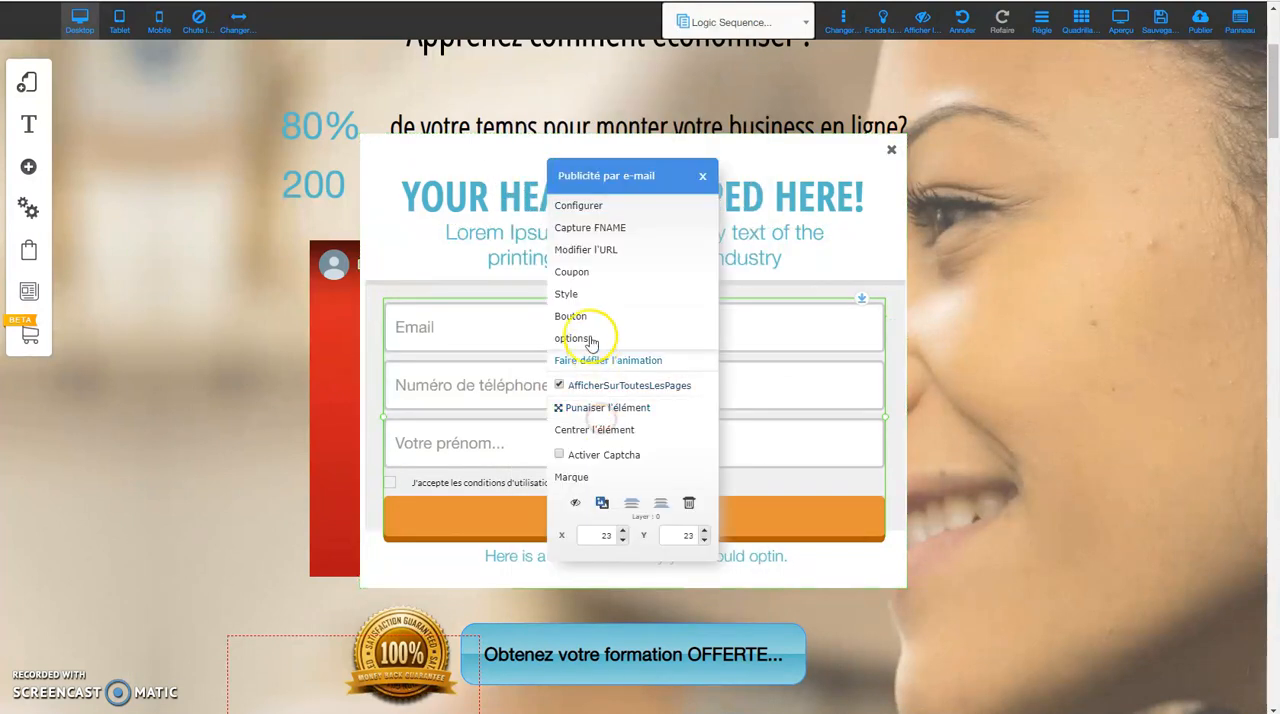
pyautogui.click(572, 339)
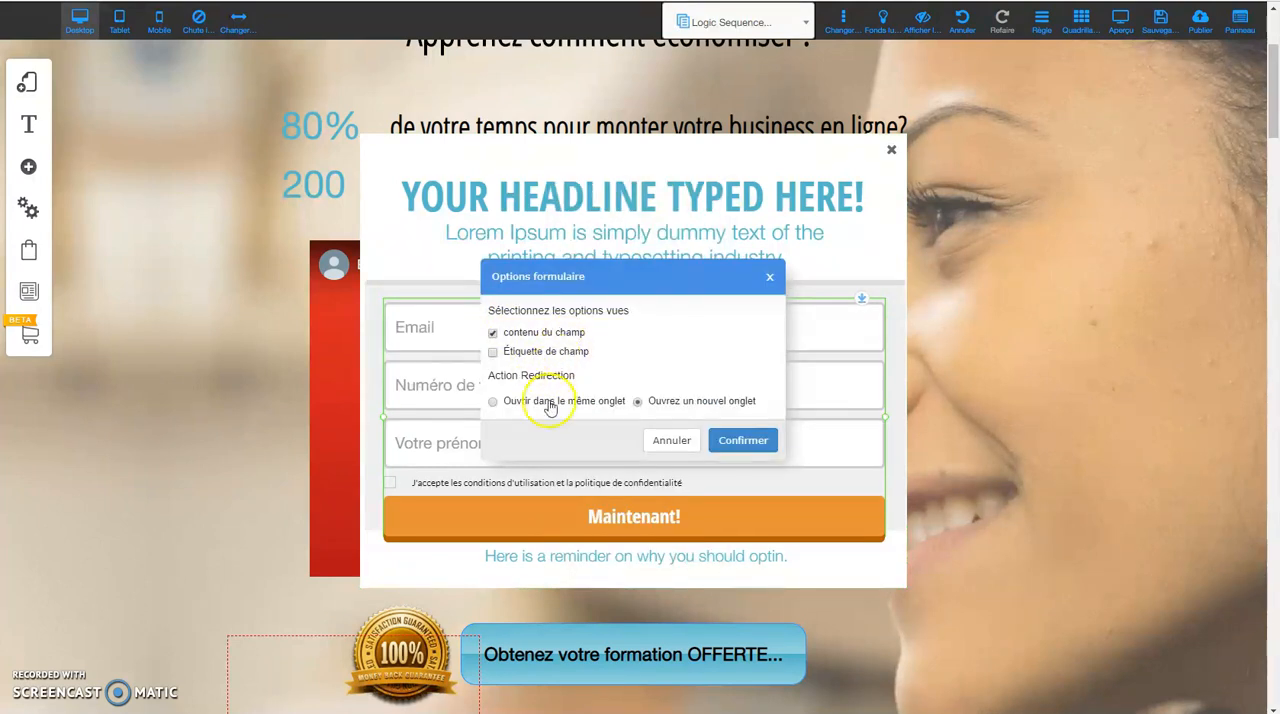
pyautogui.click(699, 446)
pyautogui.click(582, 391)
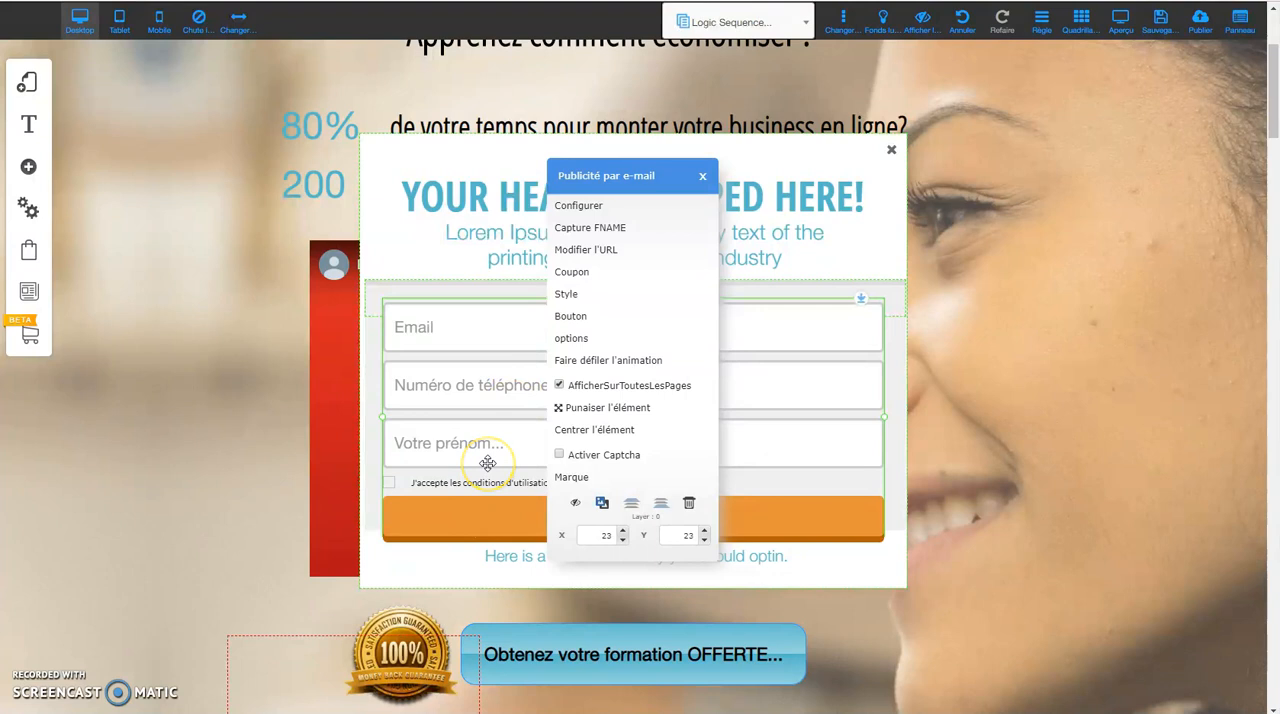
pyautogui.click(485, 379)
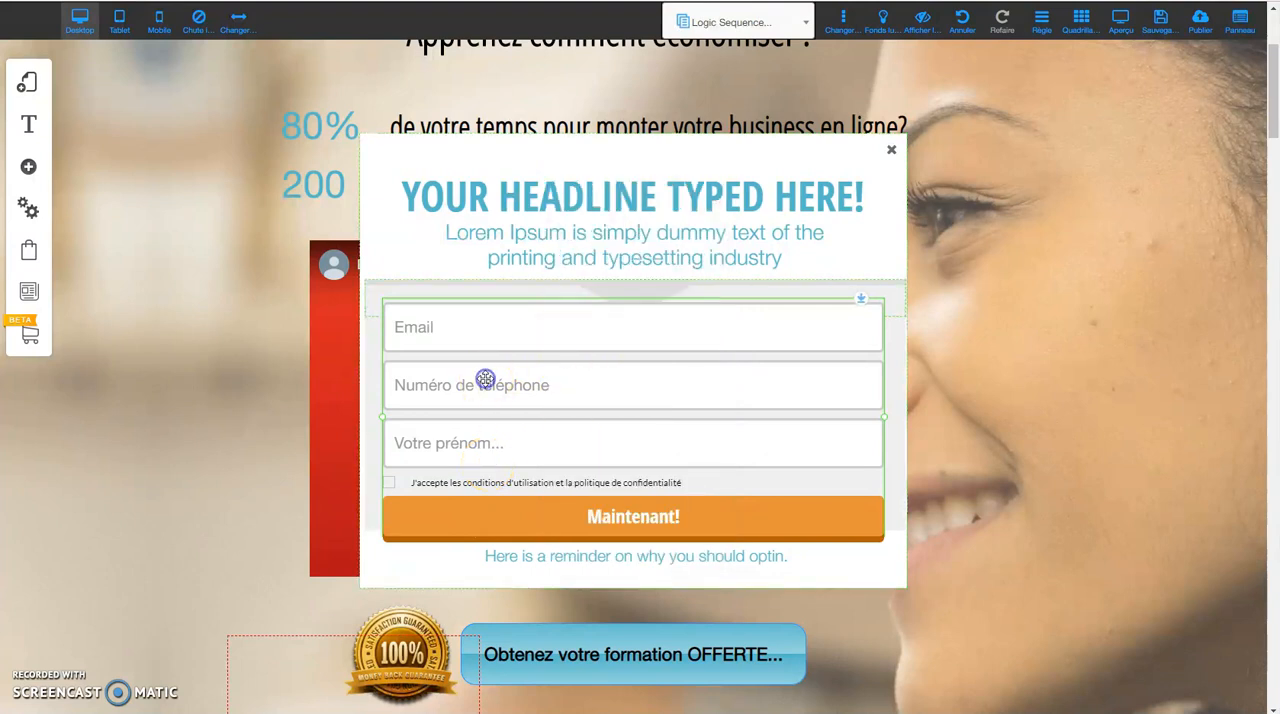
pyautogui.click(570, 326)
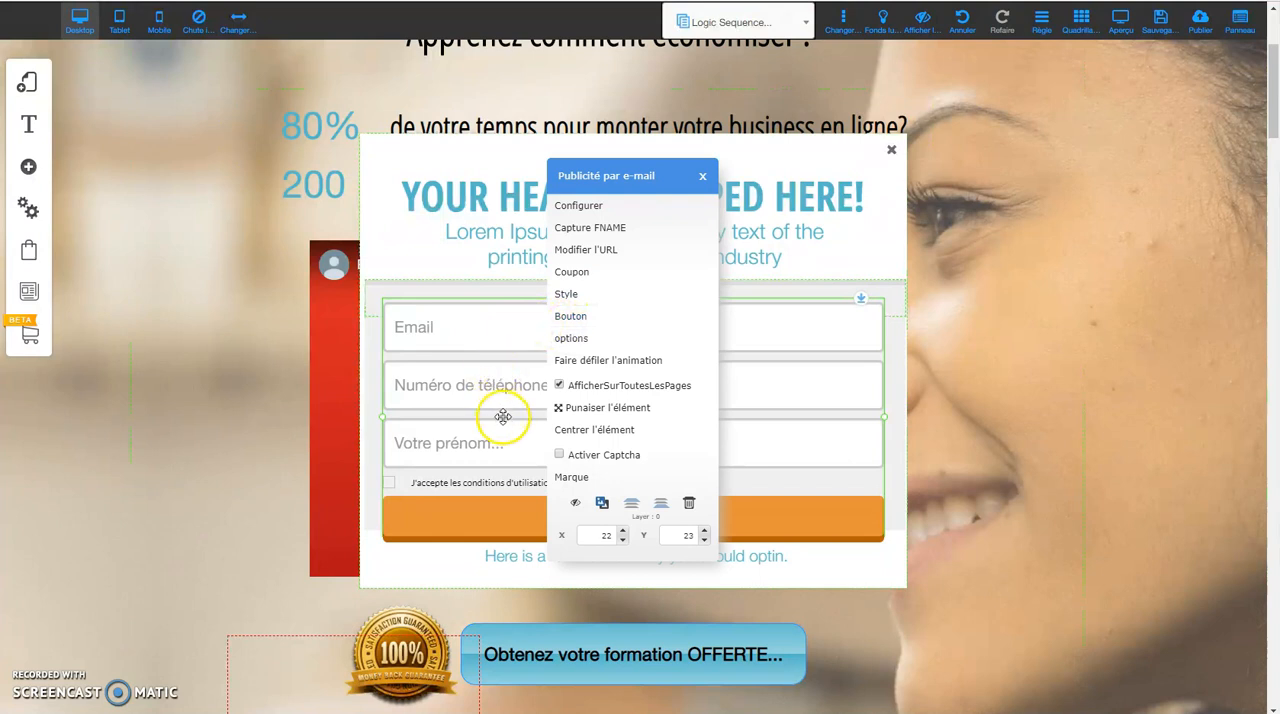
pyautogui.click(769, 434)
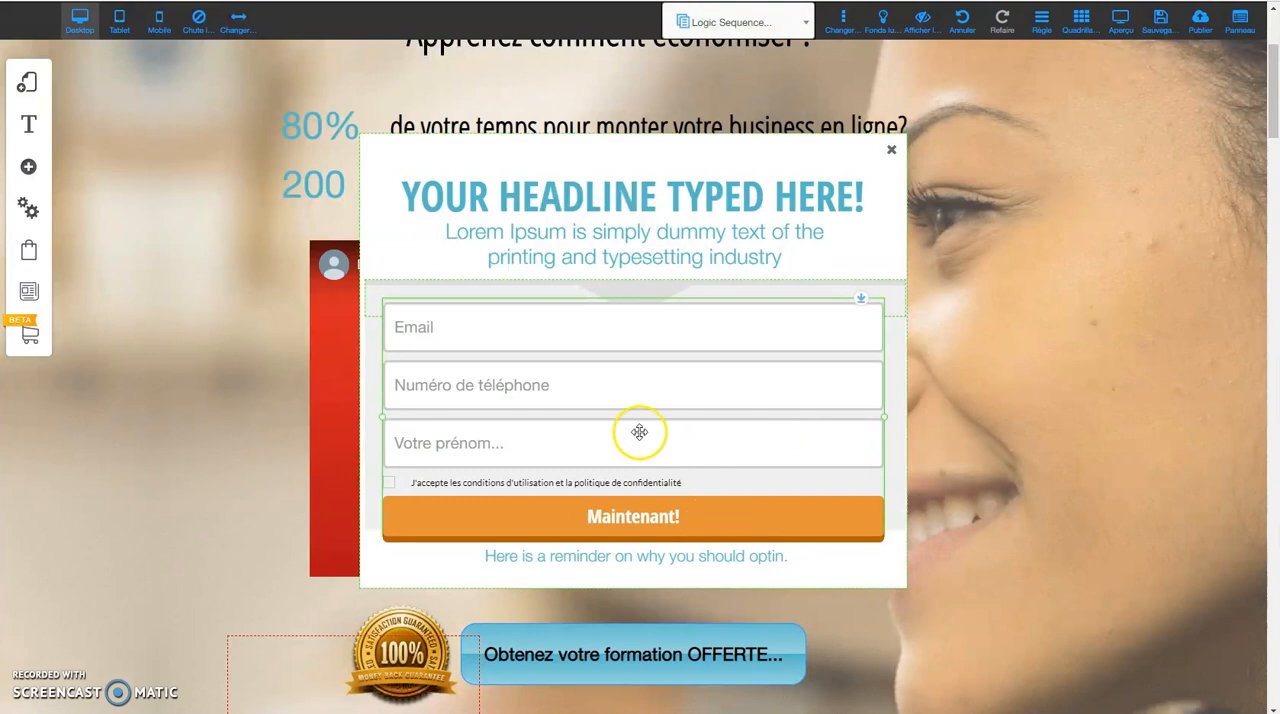
# Add the bomb icon to the opt-in form's "Maintenant!" button.
pyautogui.click(607, 397)
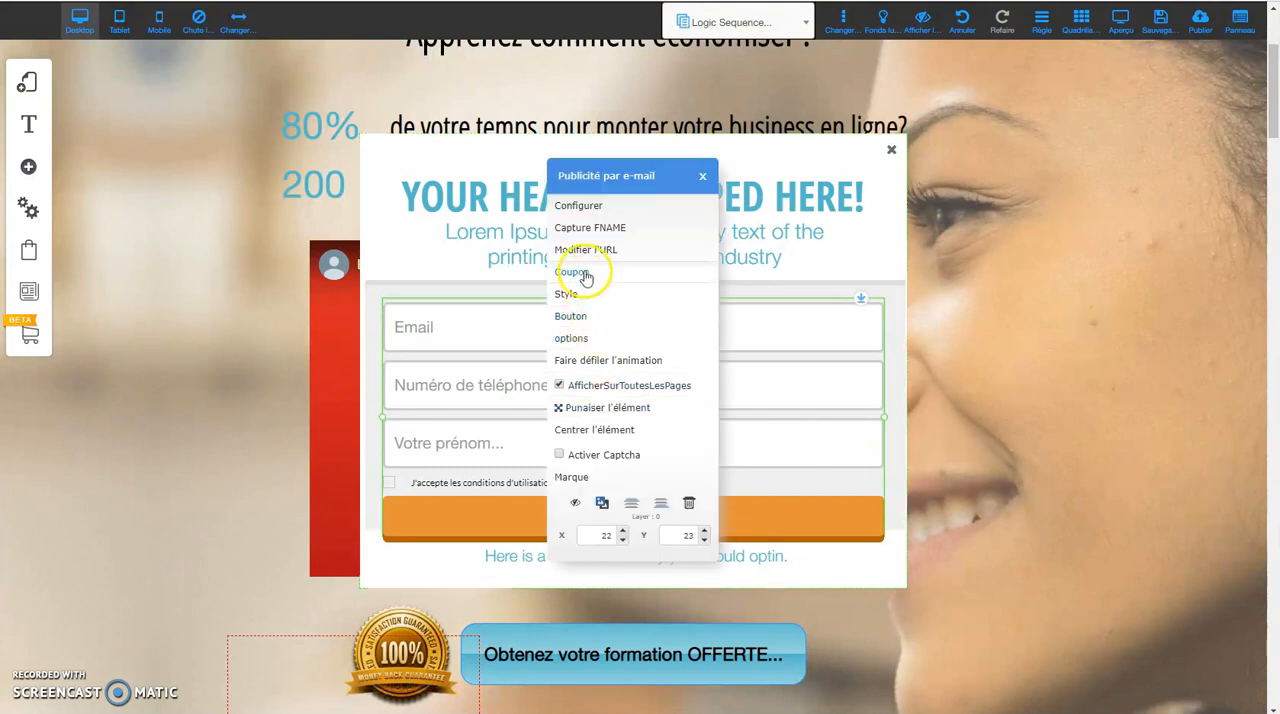
pyautogui.click(584, 314)
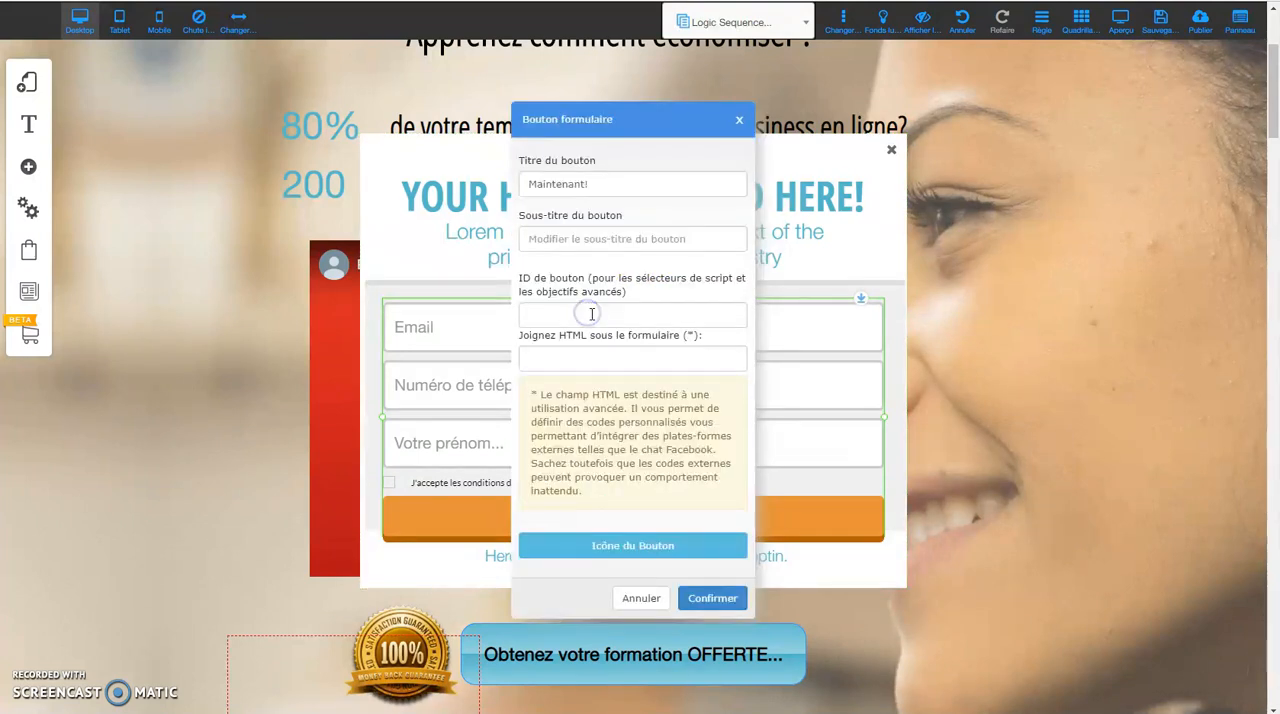
pyautogui.click(622, 546)
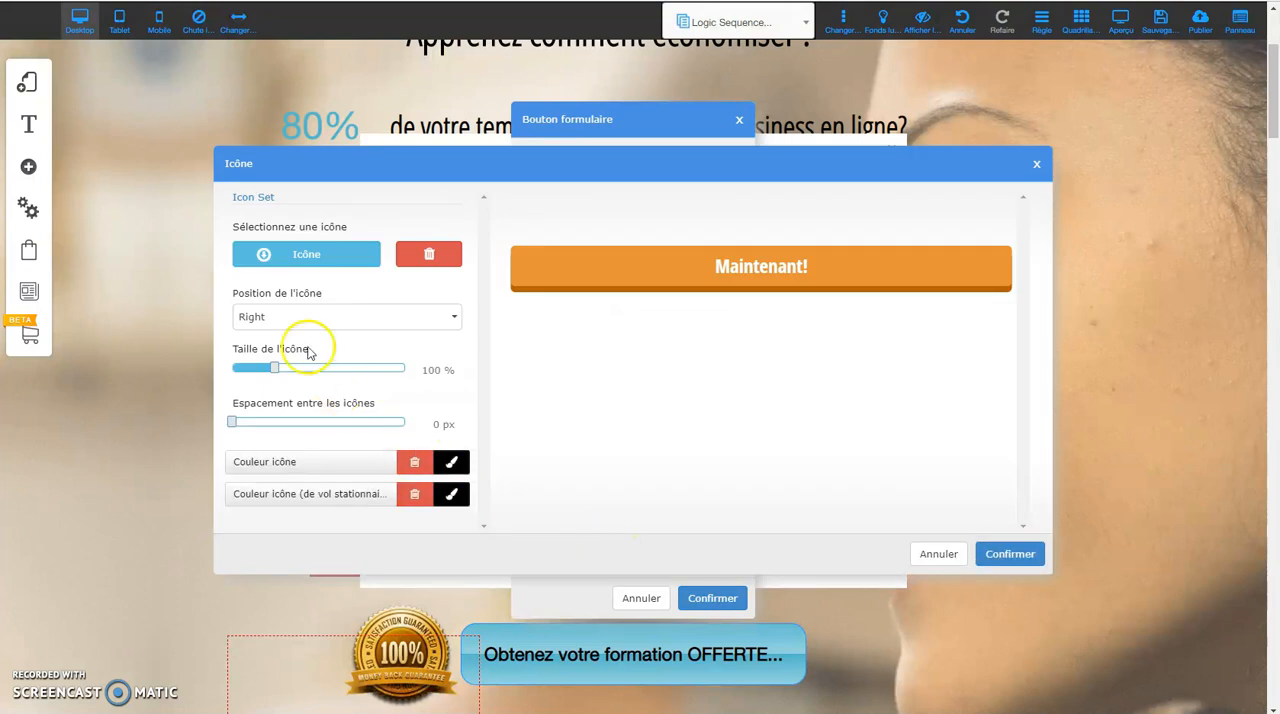
pyautogui.click(308, 255)
pyautogui.click(810, 331)
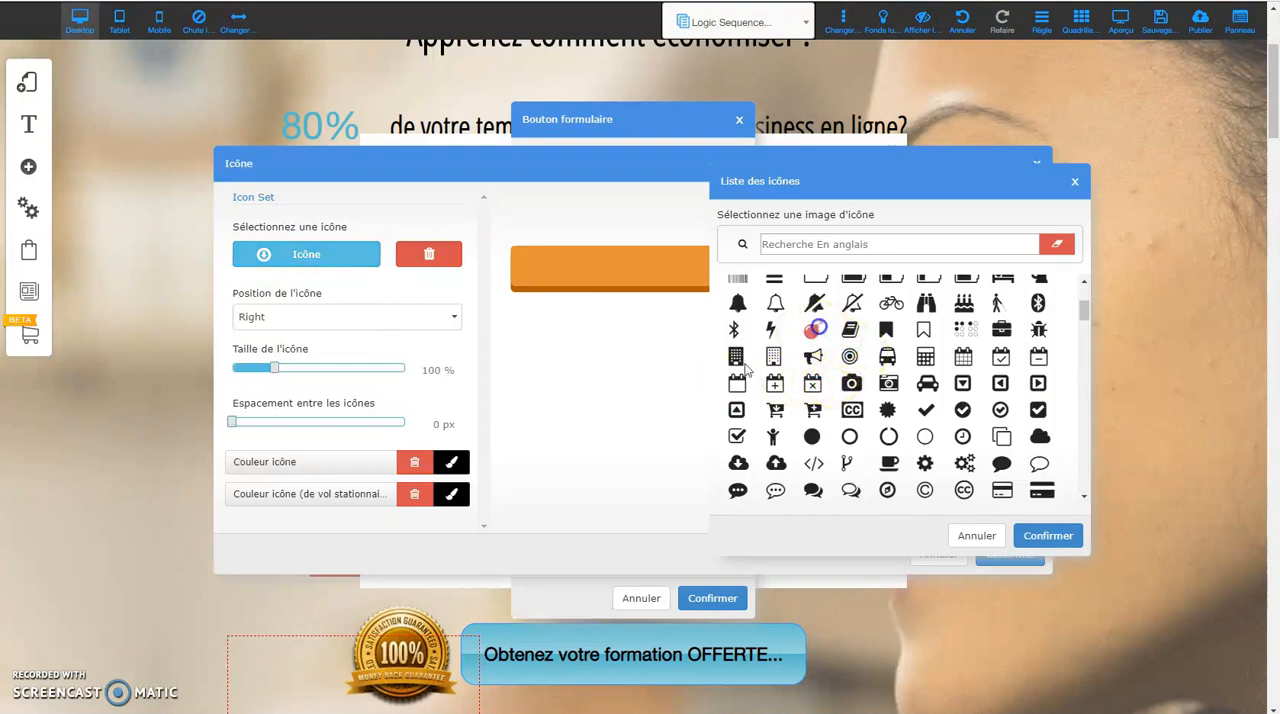
pyautogui.click(1048, 536)
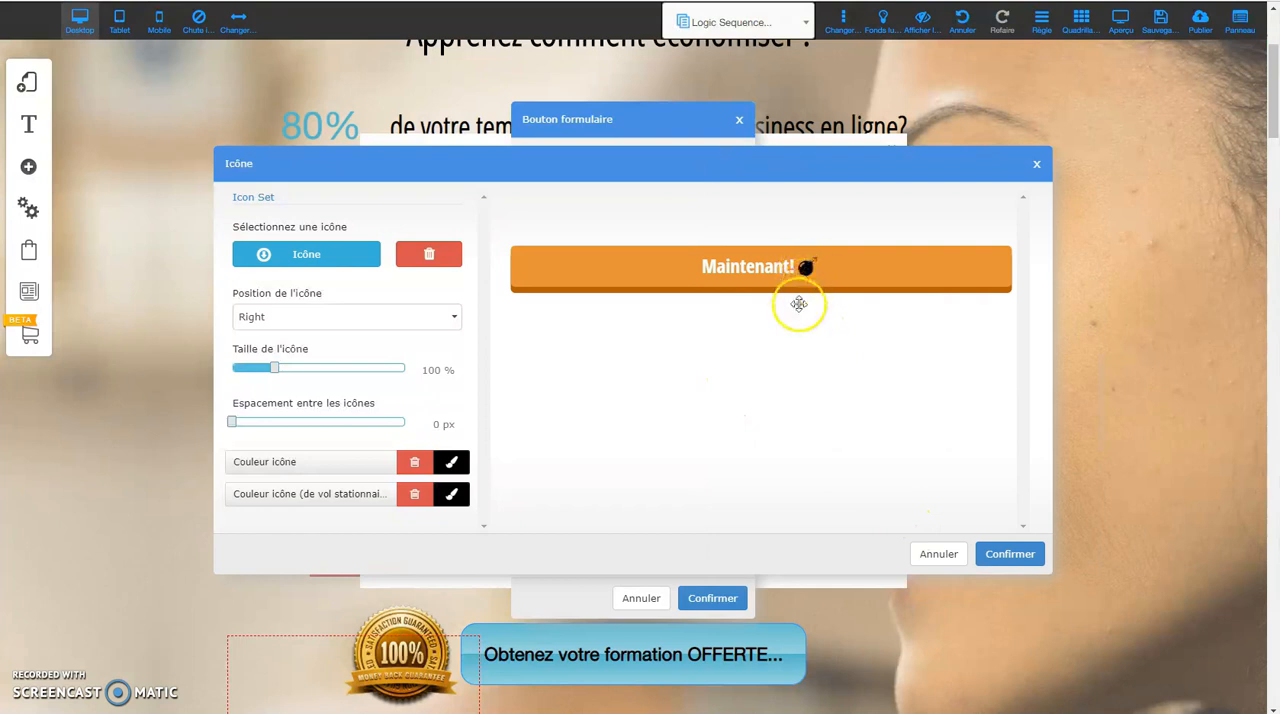
# Try the bomb icon in the Left position on the button and return it to Right.
pyautogui.click(309, 316)
pyautogui.scroll(-1, 296, 360)
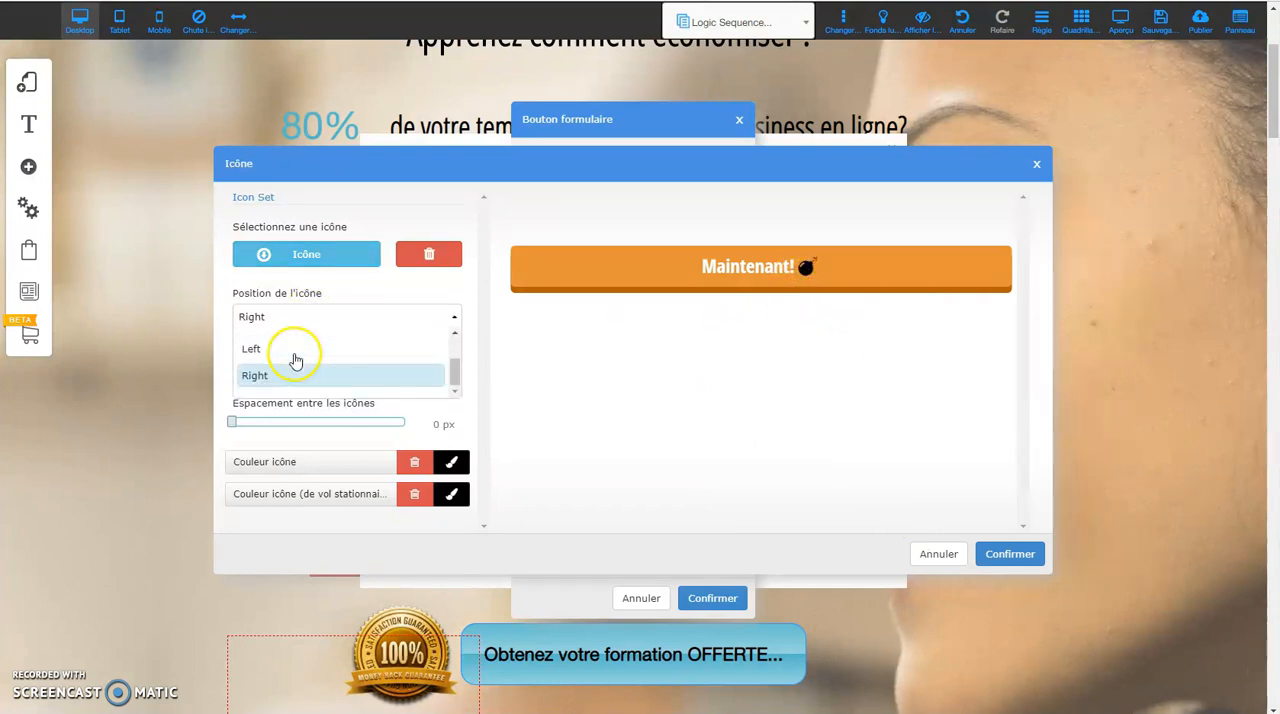
pyautogui.click(252, 352)
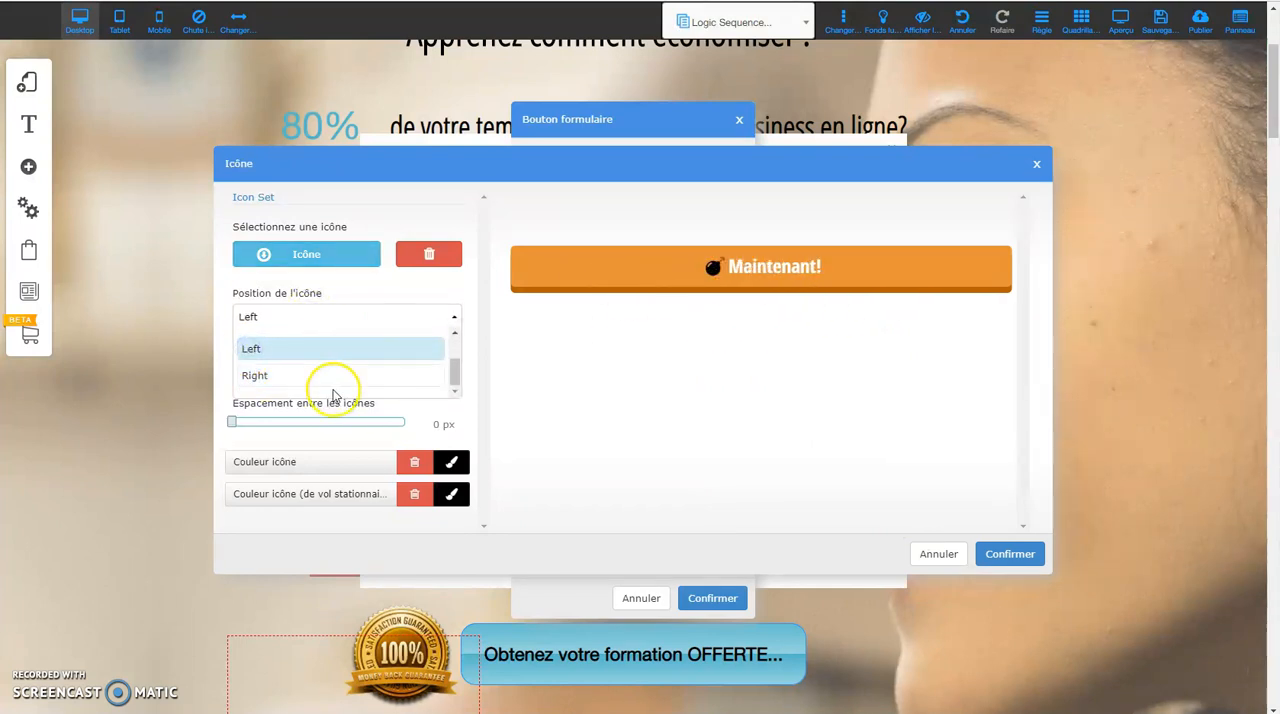
pyautogui.click(258, 375)
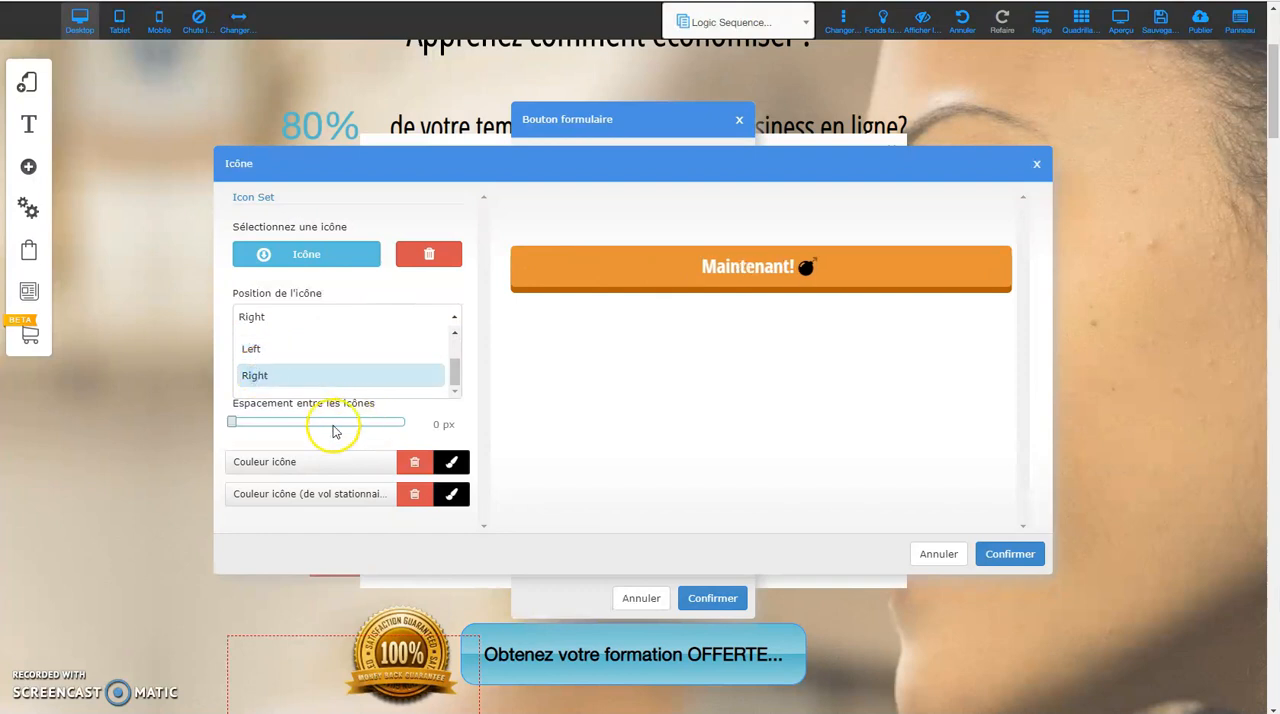
# Set the button icon's spacing to 1 px and its hover colour to red, and confirm the icon and button settings.
pyautogui.moveTo(234, 423)
pyautogui.mouseDown()
pyautogui.moveTo(310, 425)
pyautogui.moveTo(233, 423)
pyautogui.mouseUp()
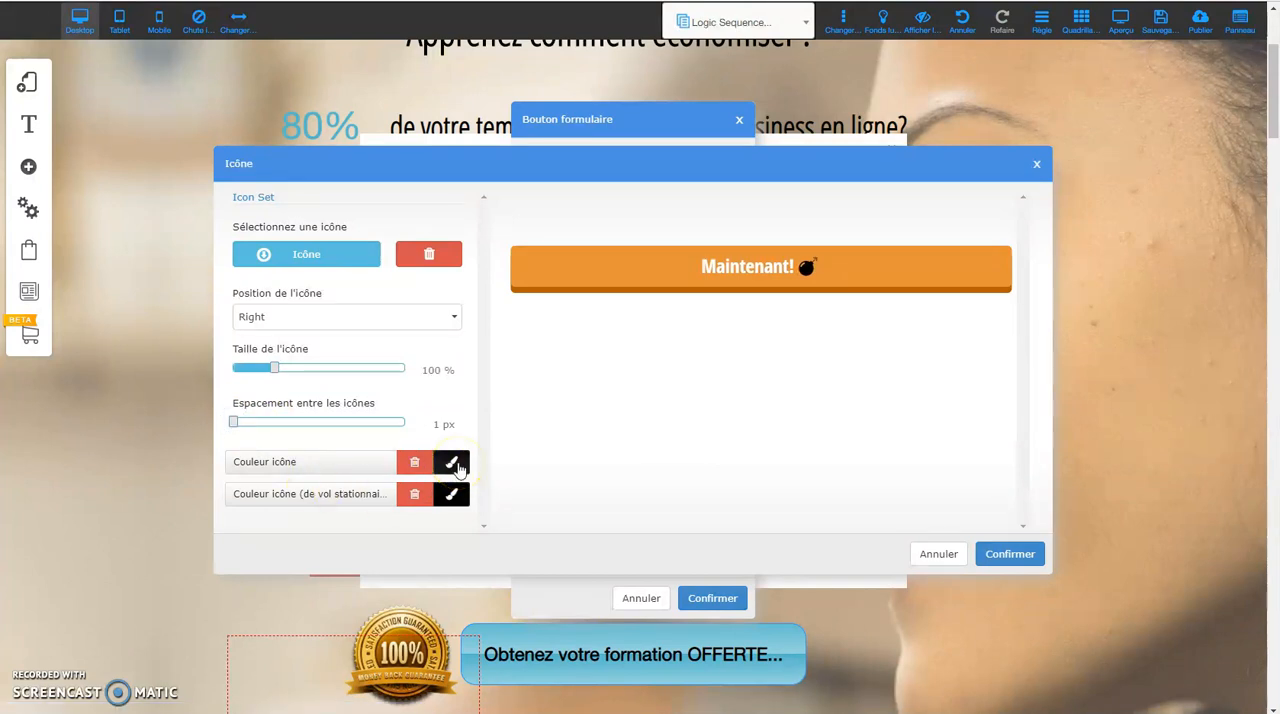
pyautogui.click(451, 494)
pyautogui.click(470, 324)
pyautogui.click(559, 694)
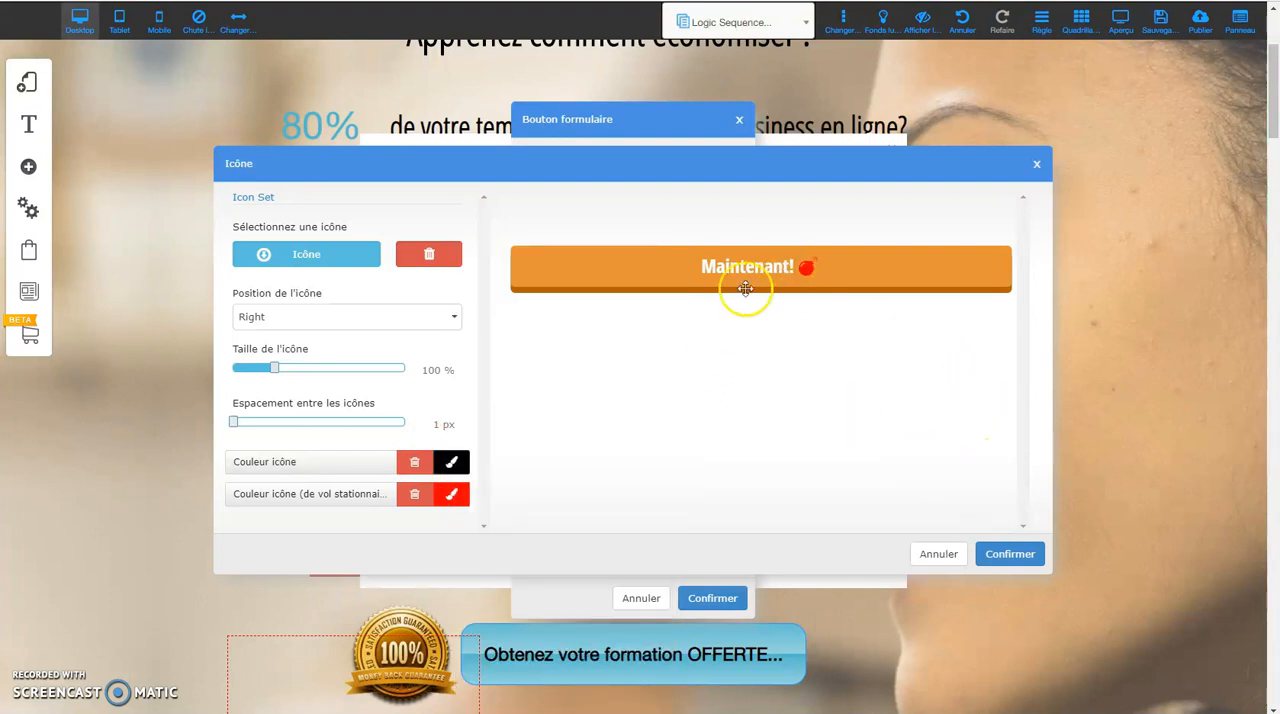
pyautogui.scroll(3, 315, 368)
pyautogui.scroll(-5, 315, 368)
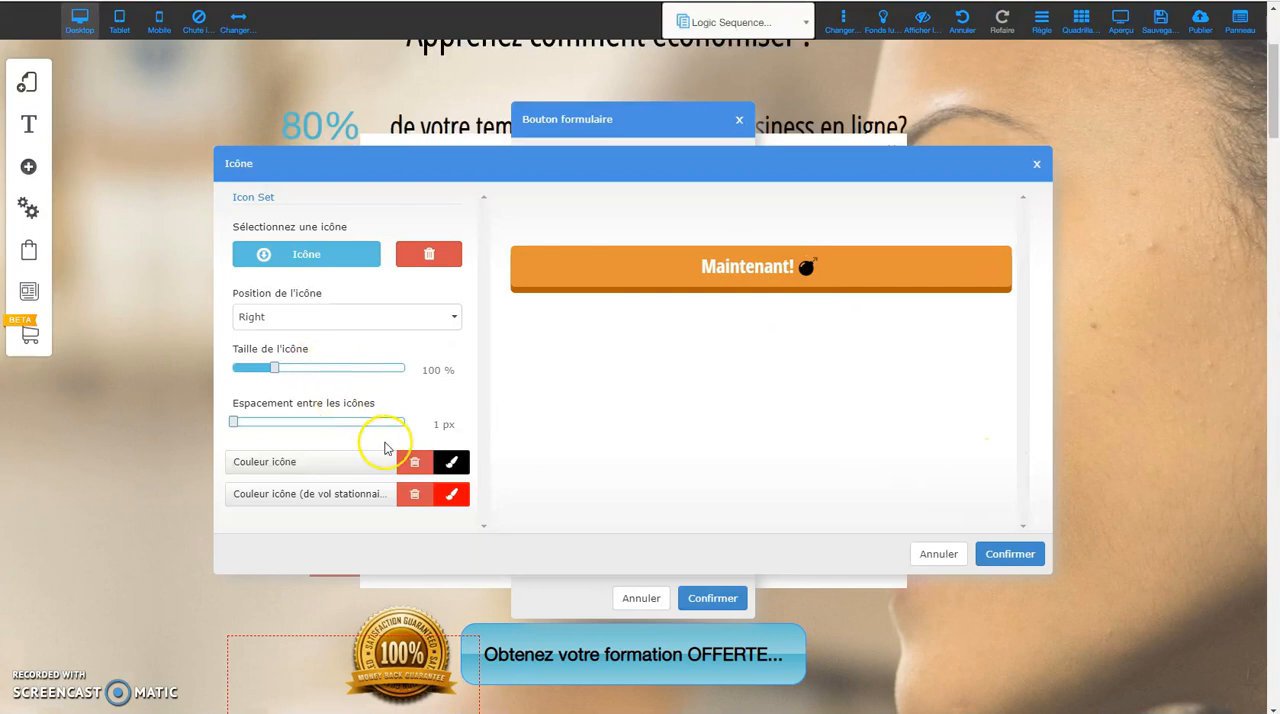
pyautogui.click(1010, 553)
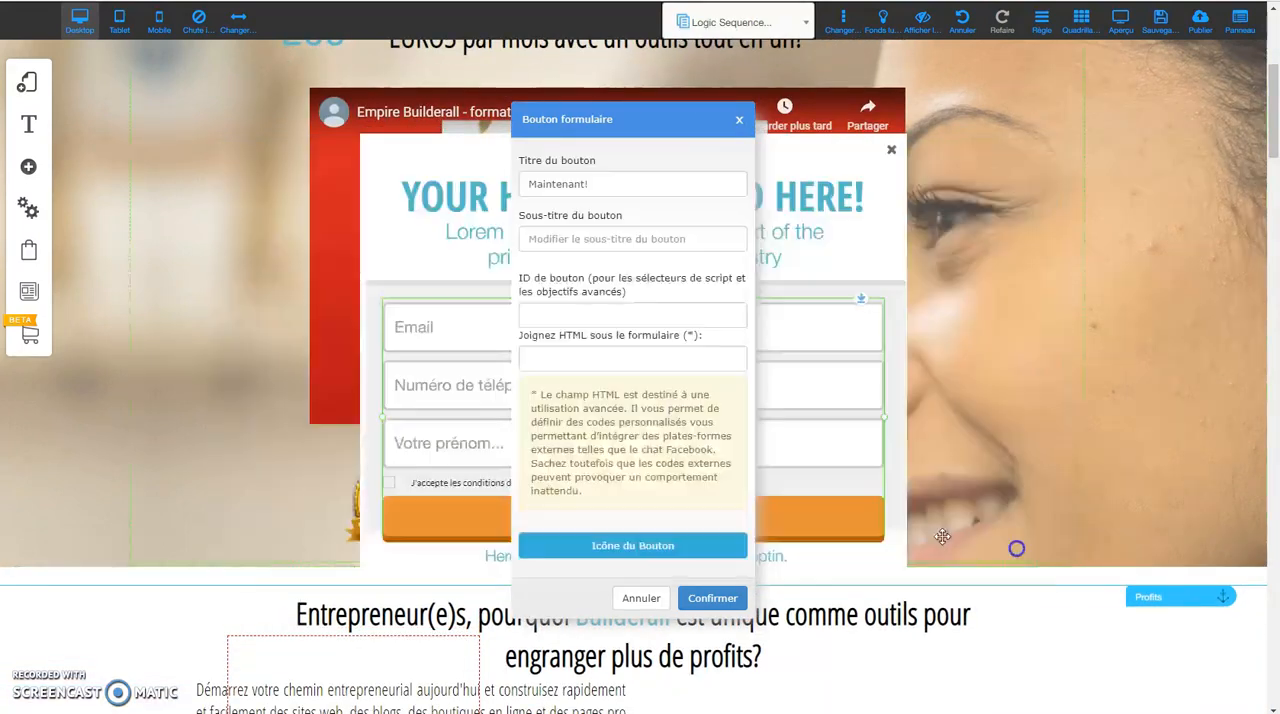
pyautogui.click(707, 605)
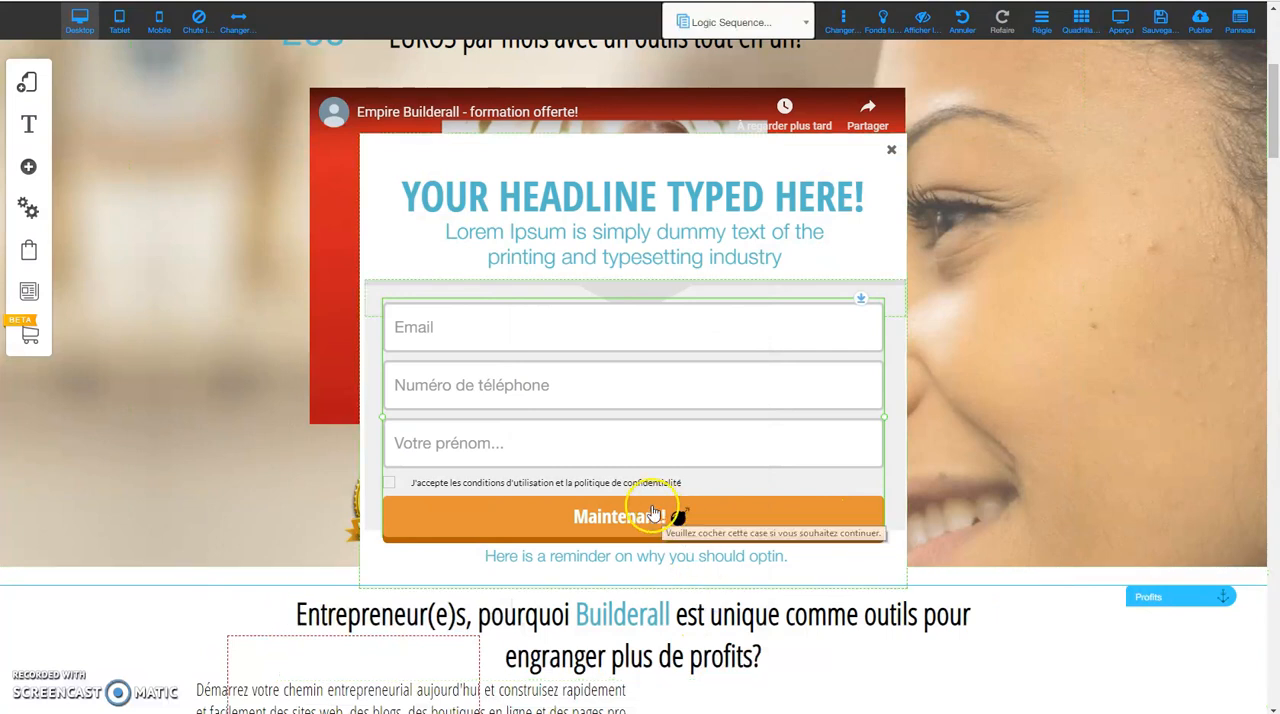
pyautogui.scroll(2, 636, 420)
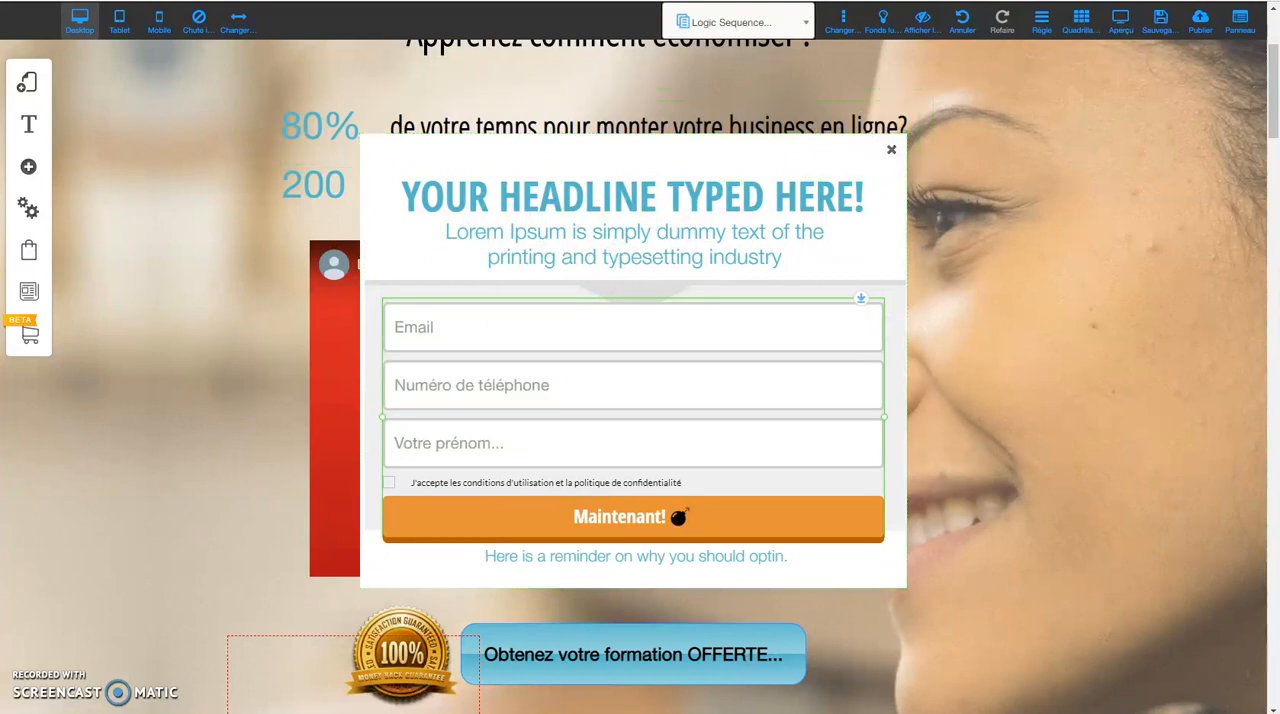
# Open the options of the test pop-up in the pop-up list and close the pop-up in the editor.
pyautogui.click(28, 167)
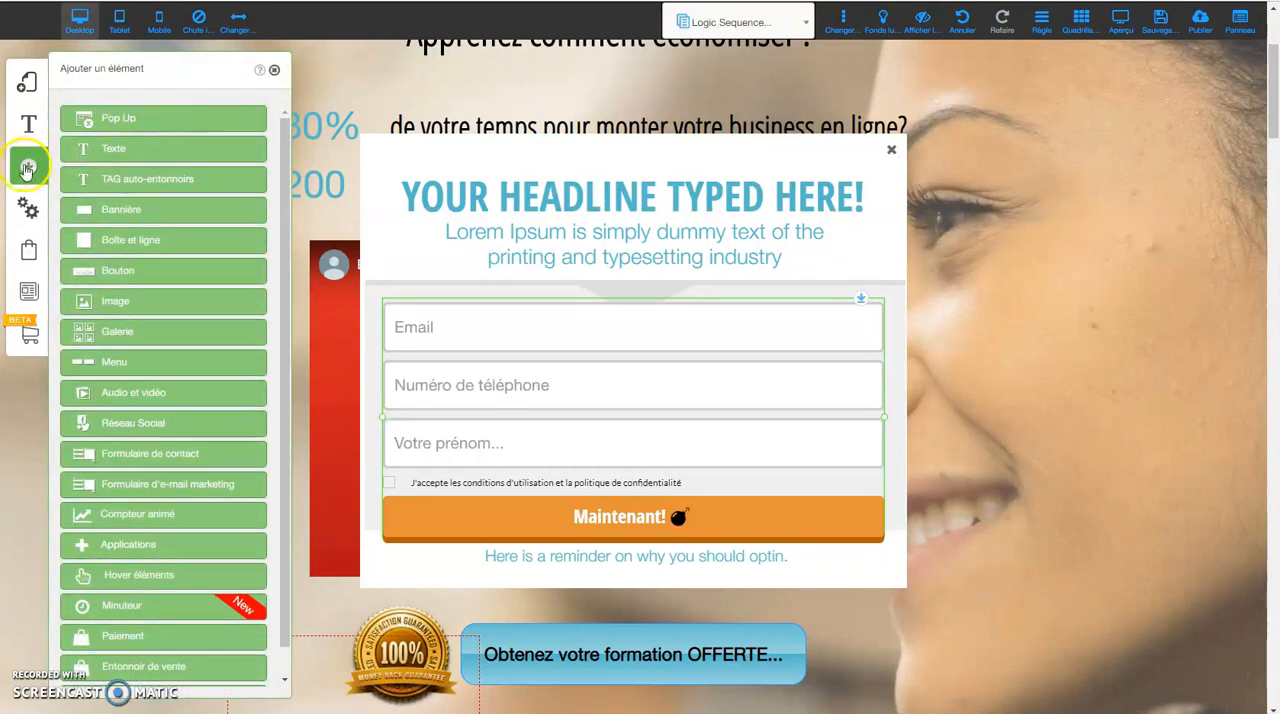
pyautogui.click(110, 120)
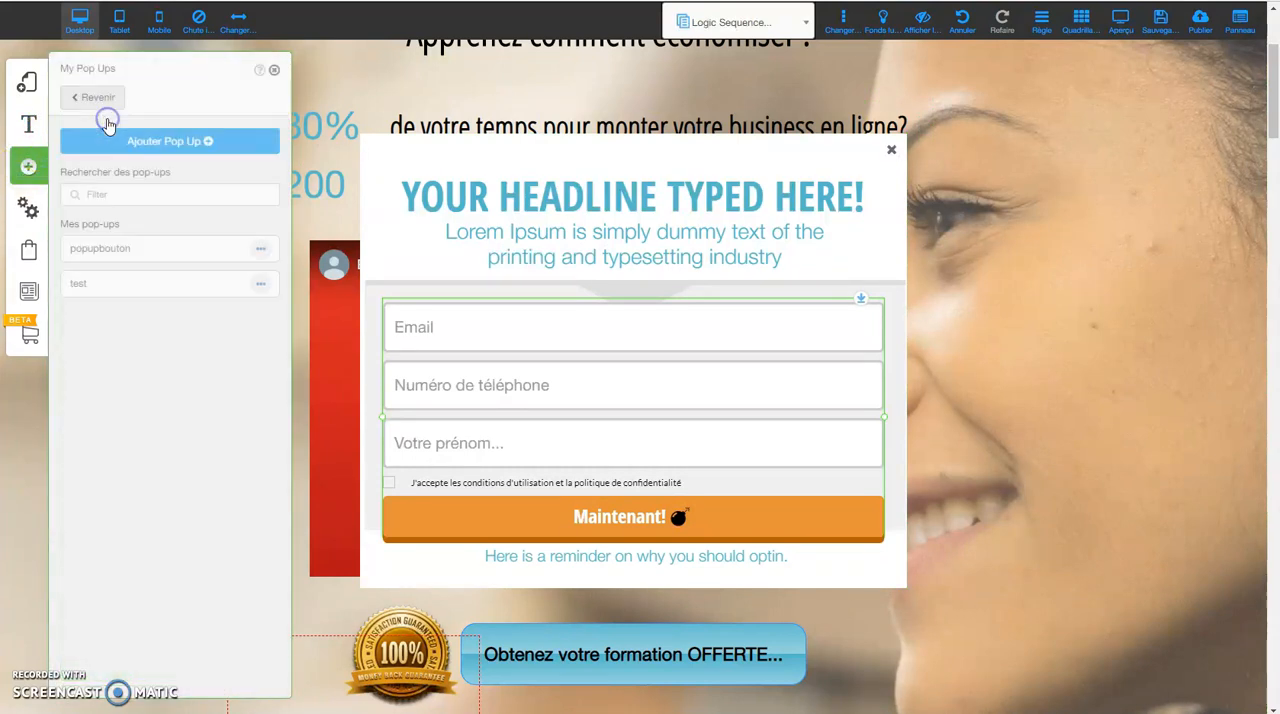
pyautogui.click(261, 288)
pyautogui.click(250, 317)
pyautogui.click(267, 76)
pyautogui.click(274, 75)
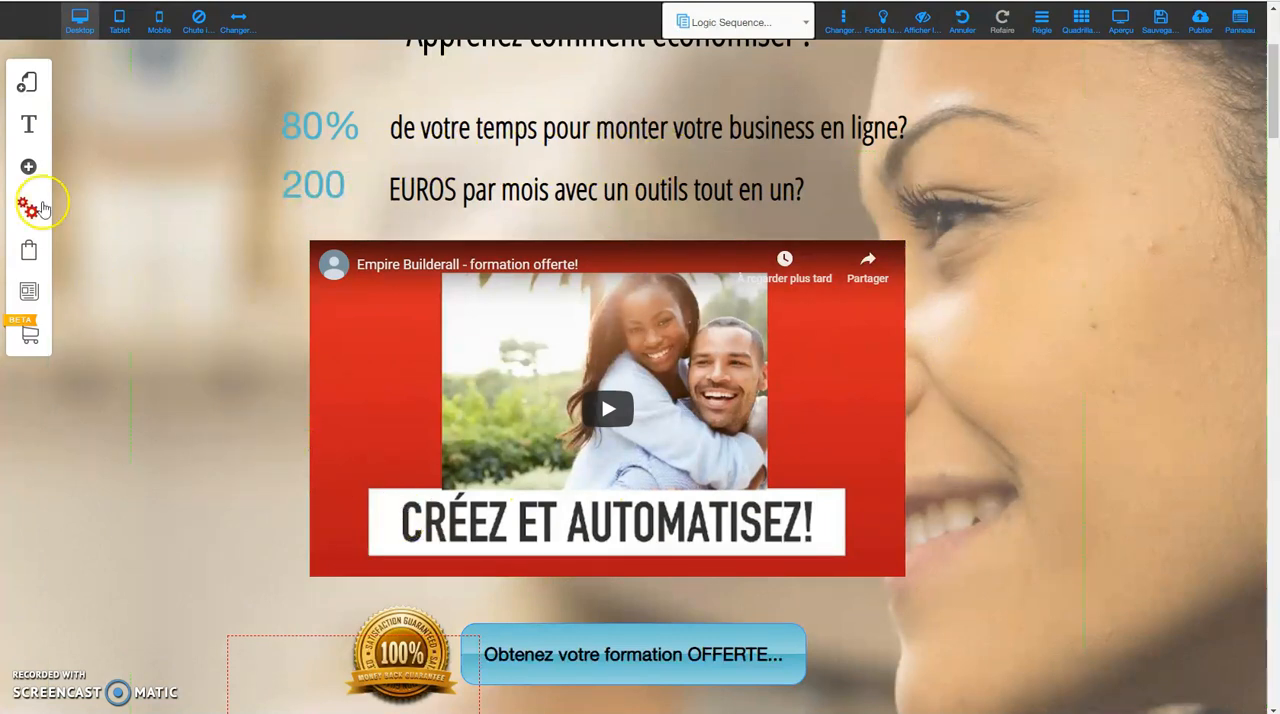
# Assign the test pop-up to the desktop version of the "Logic Sequence for sales page" page, keep the timed display type, and save.
pyautogui.click(29, 87)
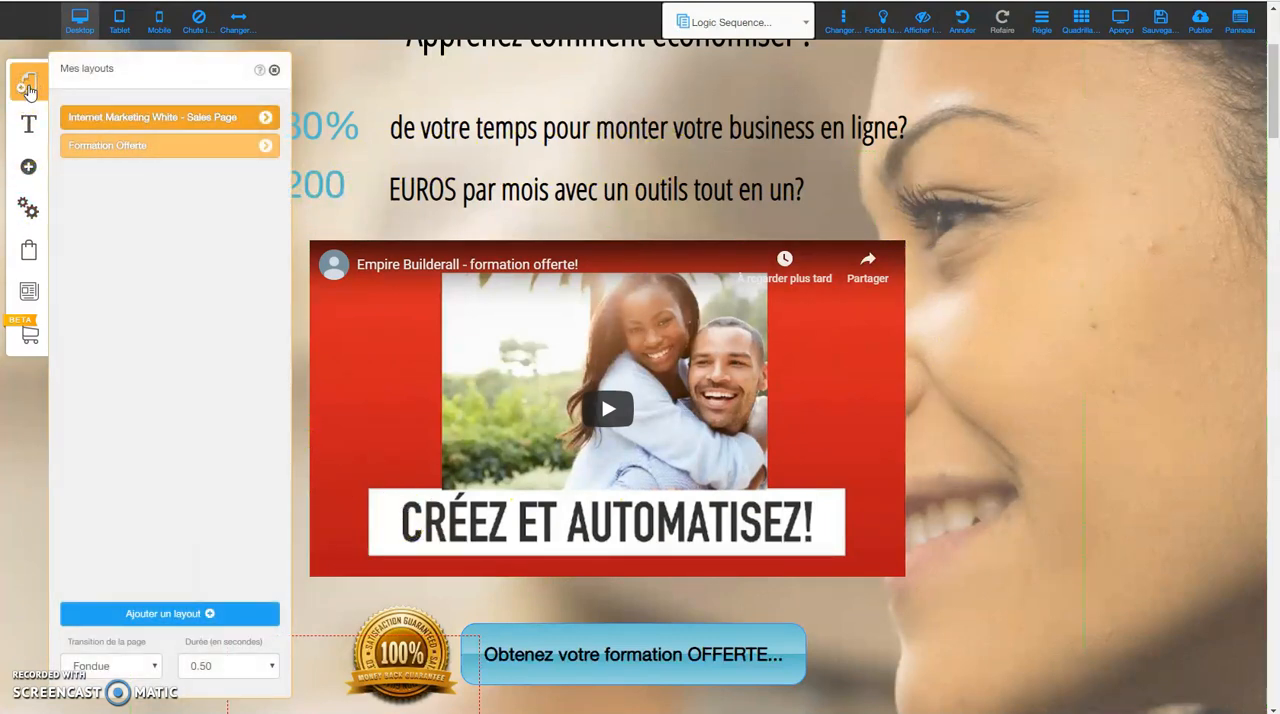
pyautogui.click(265, 118)
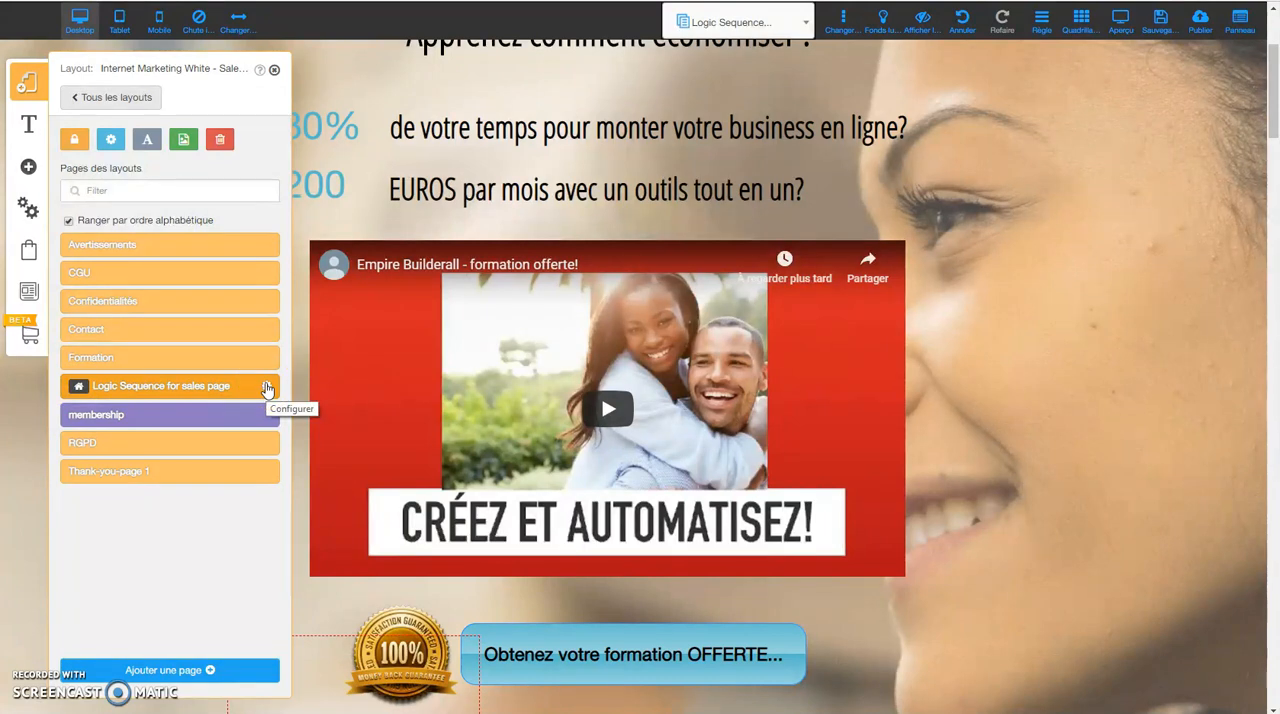
pyautogui.click(267, 389)
pyautogui.click(180, 182)
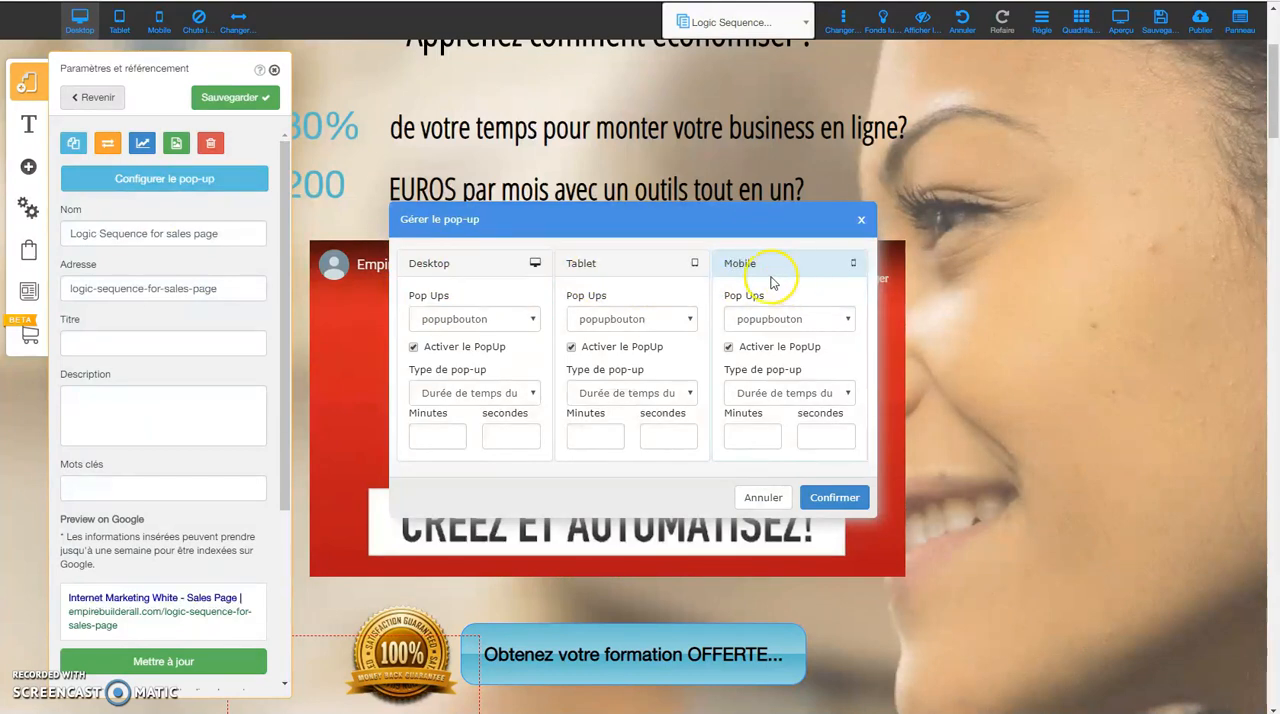
pyautogui.click(540, 320)
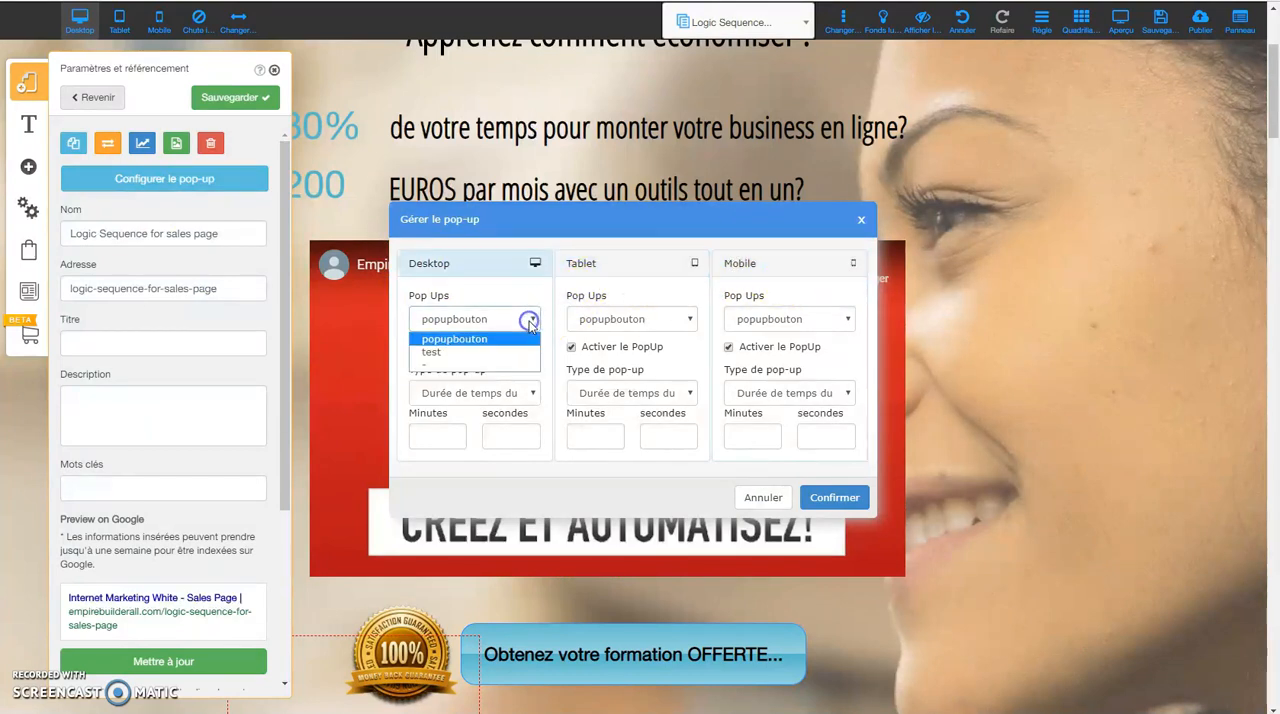
pyautogui.click(425, 355)
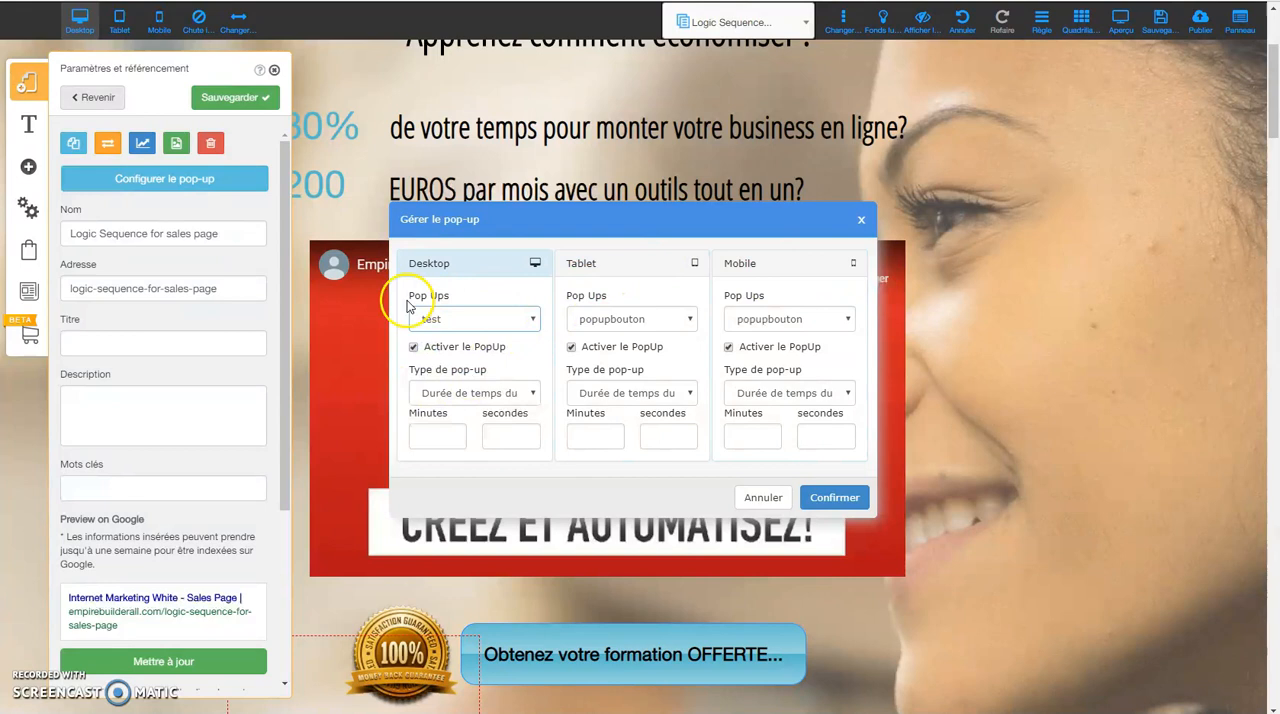
pyautogui.click(440, 396)
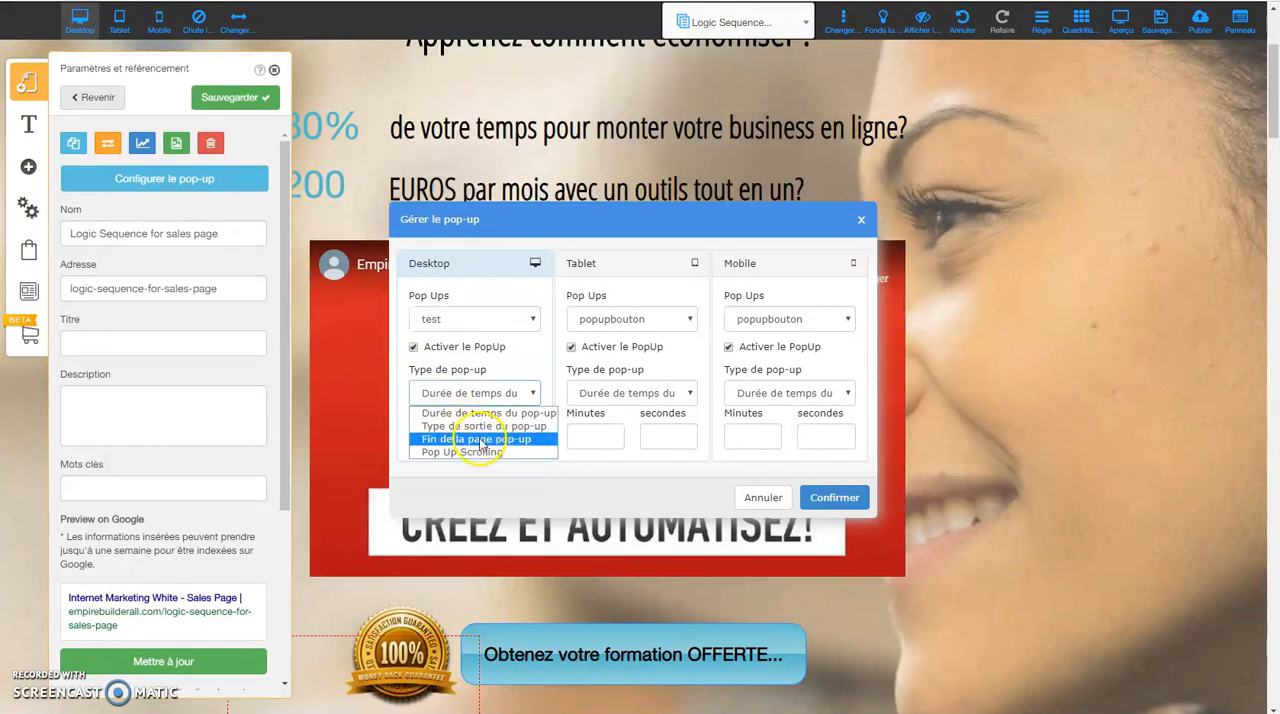
pyautogui.click(672, 497)
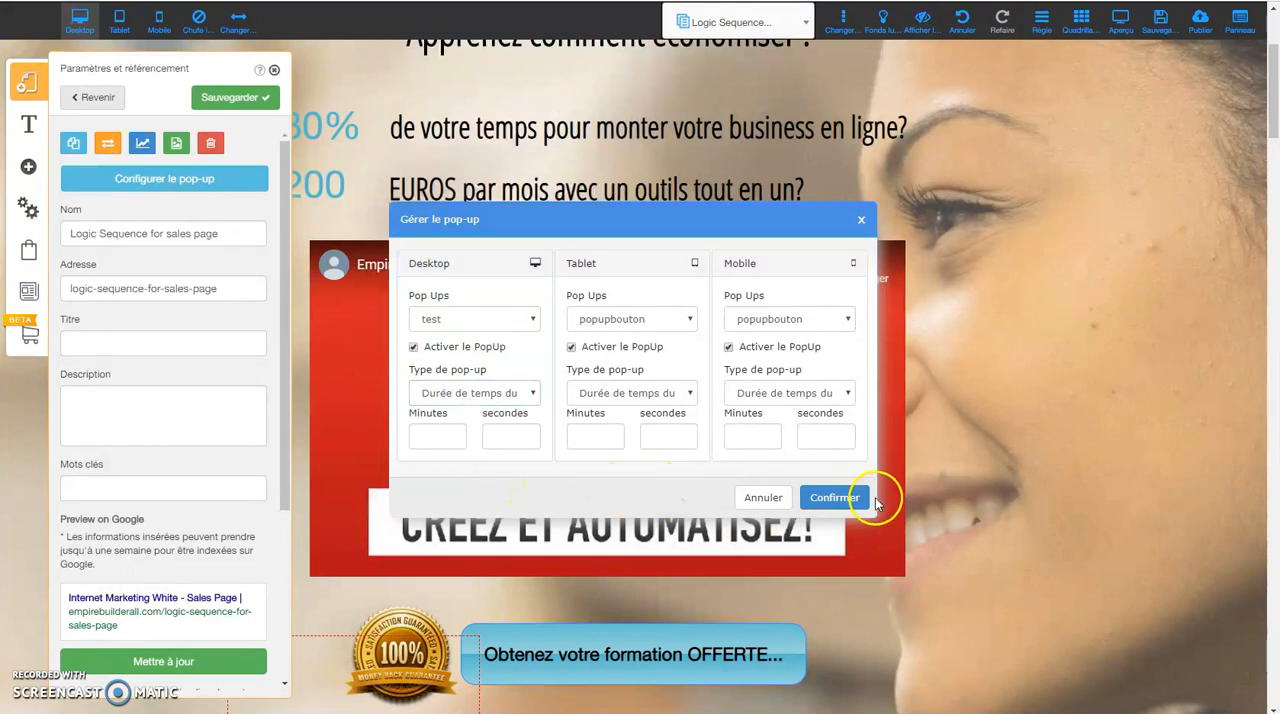
pyautogui.click(846, 498)
pyautogui.click(234, 100)
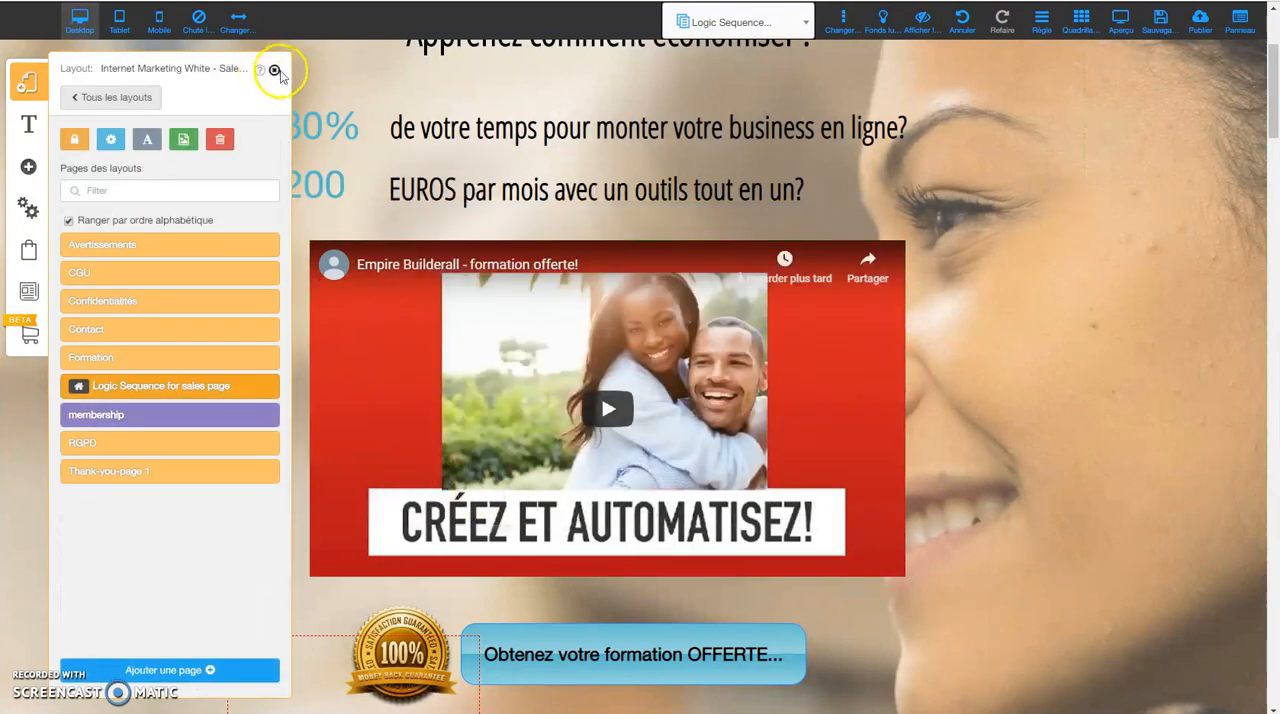
pyautogui.click(274, 70)
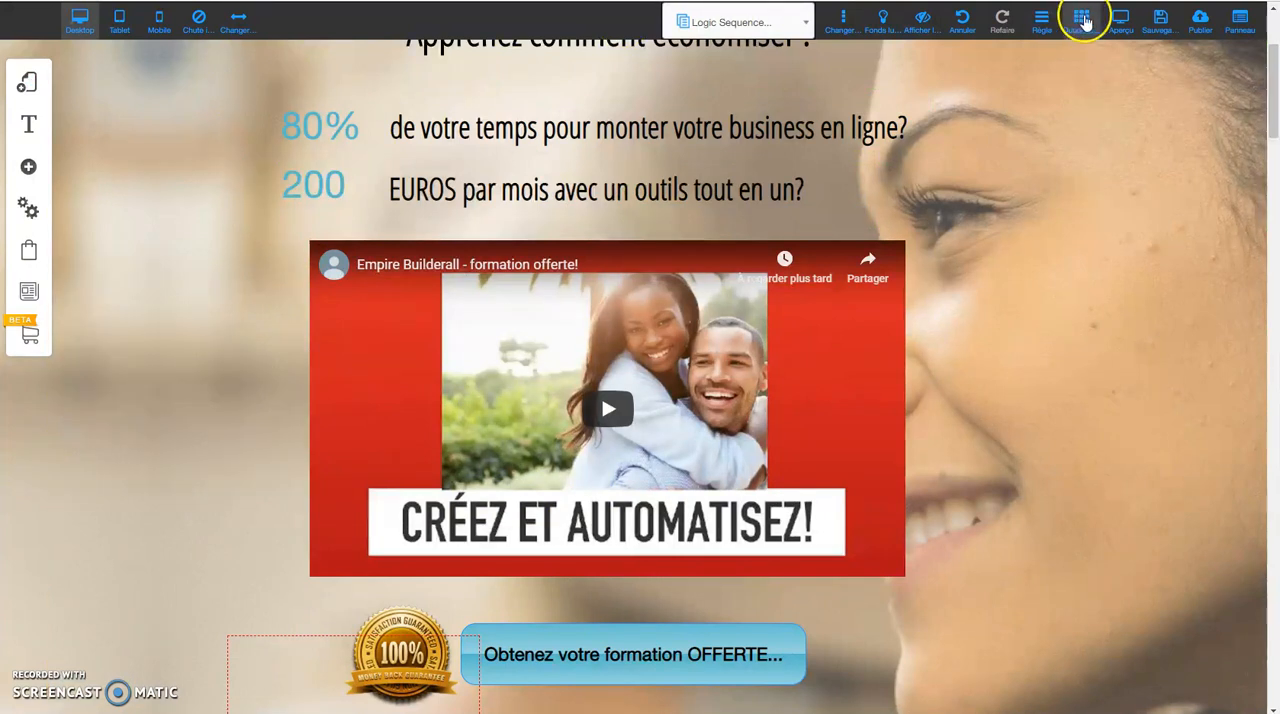
# Preview the desktop page with its opt-in pop-up, close the pop-up and return to editing.
pyautogui.click(1122, 22)
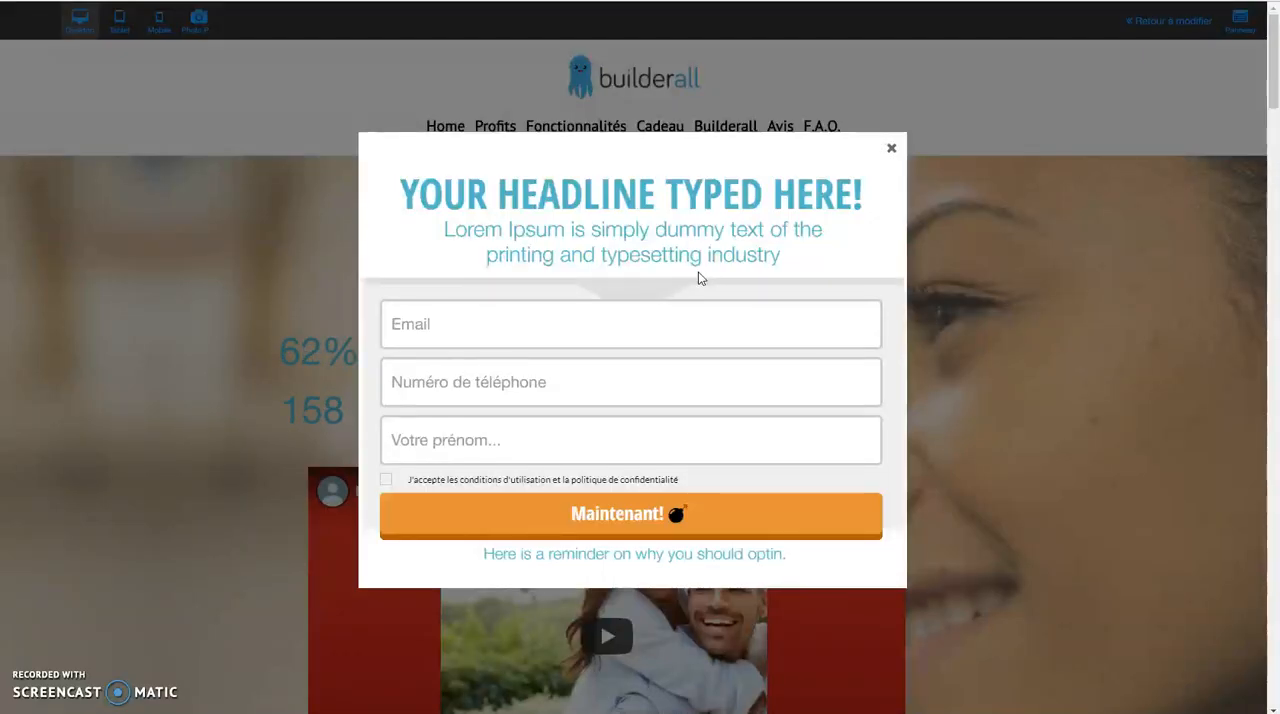
pyautogui.click(889, 148)
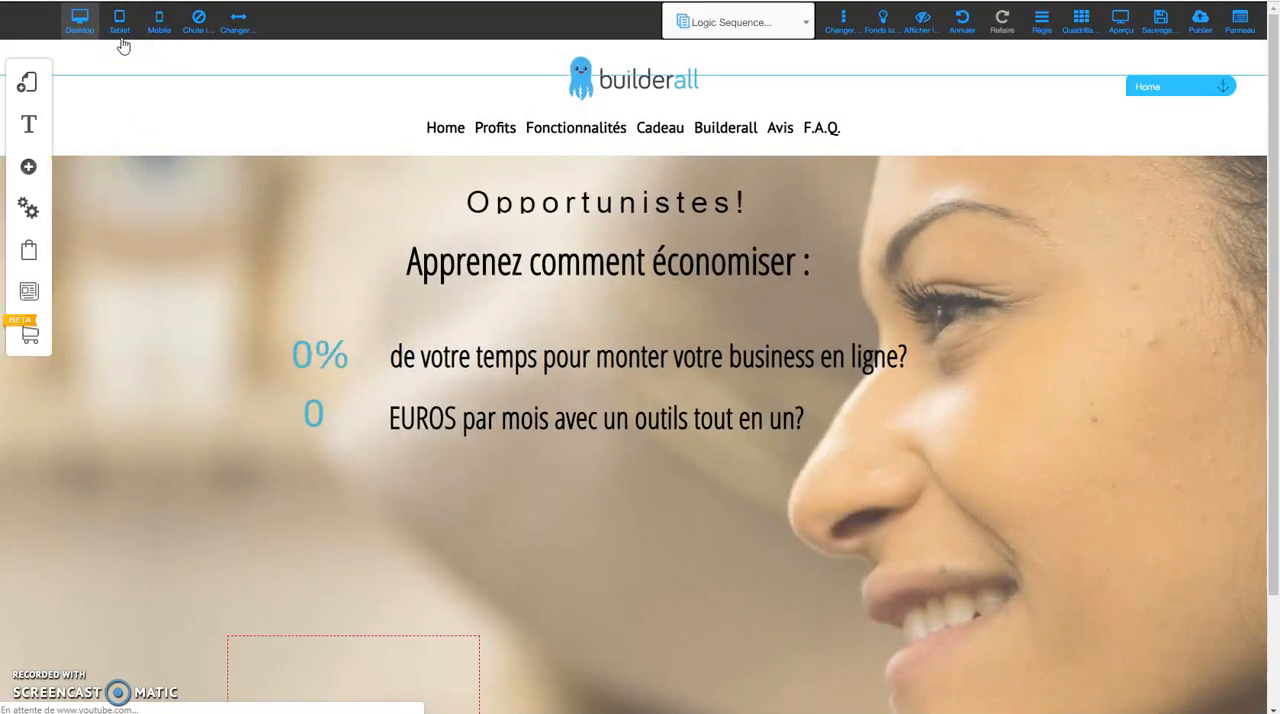
# Assign the test pop-up to the tablet and mobile versions of the "Logic Sequence for sales page" page and save its settings.
pyautogui.click(23, 86)
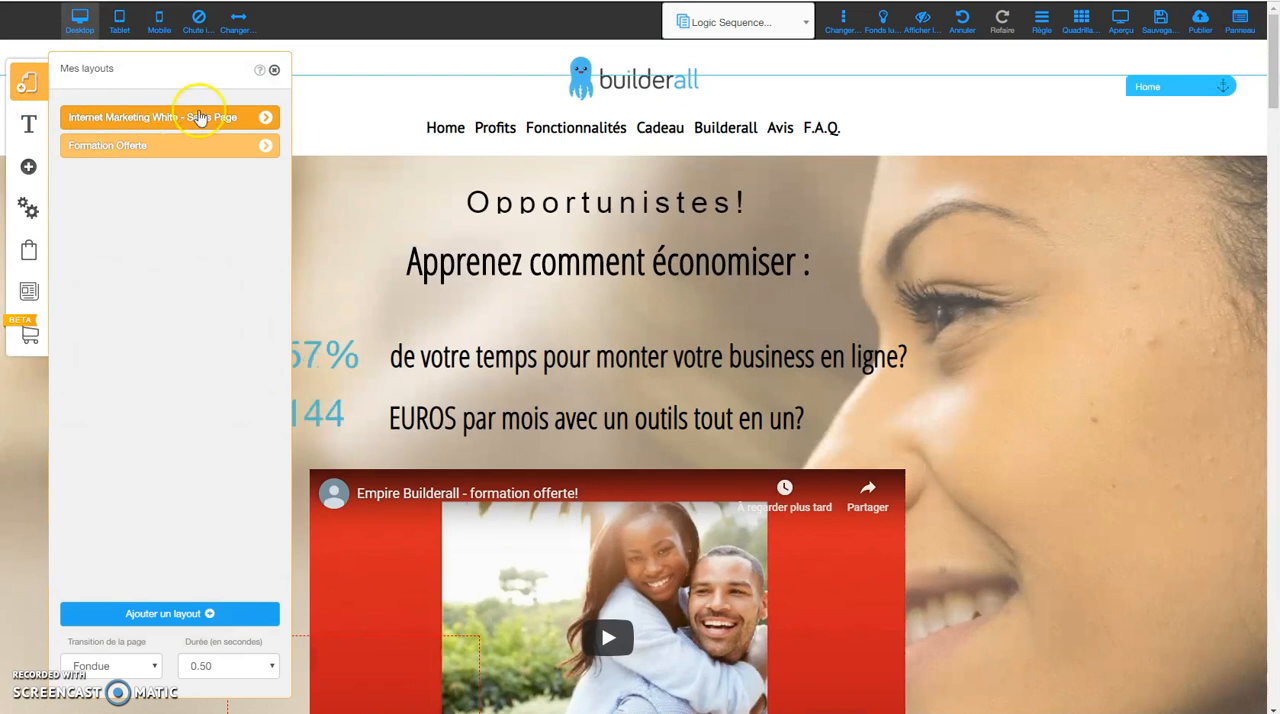
pyautogui.click(265, 117)
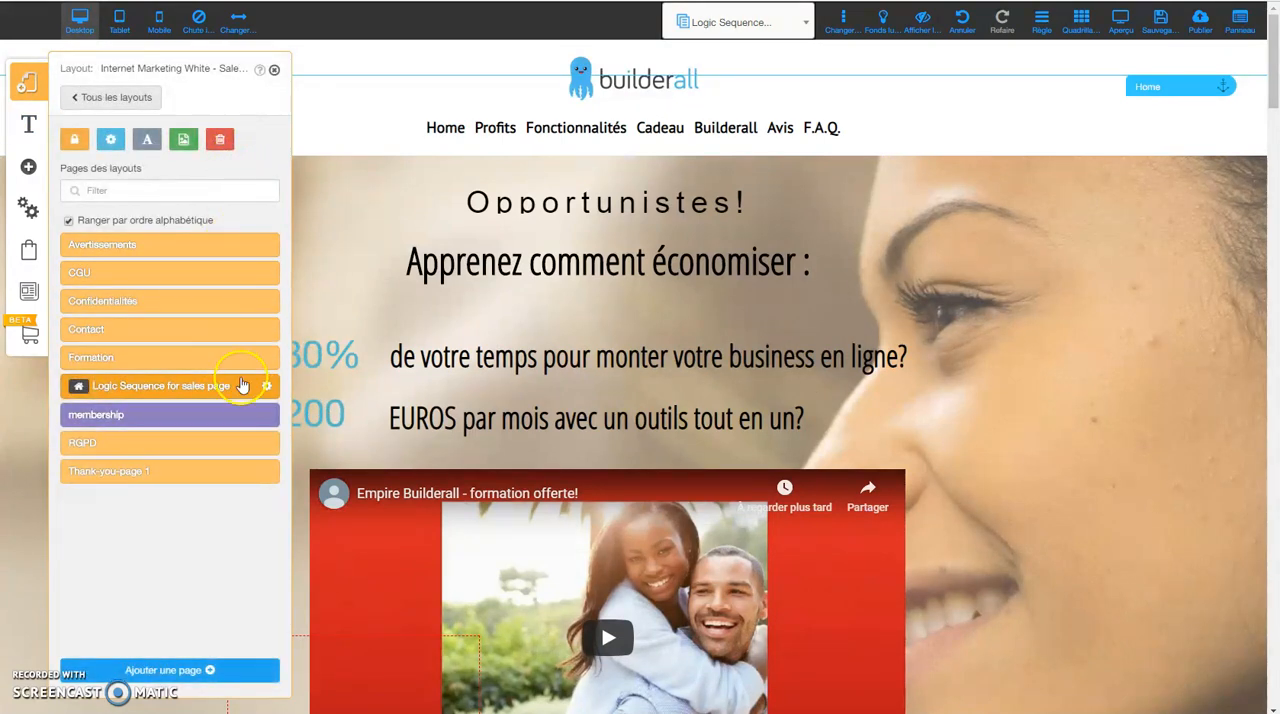
pyautogui.click(266, 388)
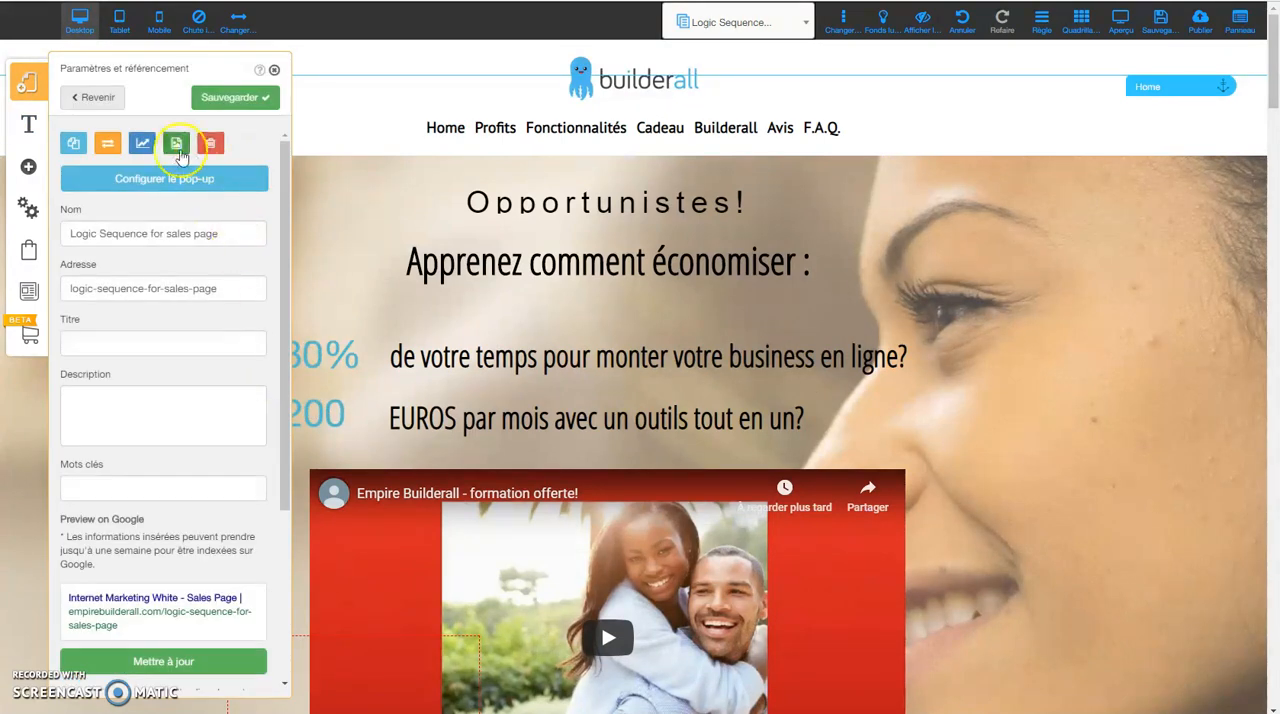
pyautogui.click(140, 190)
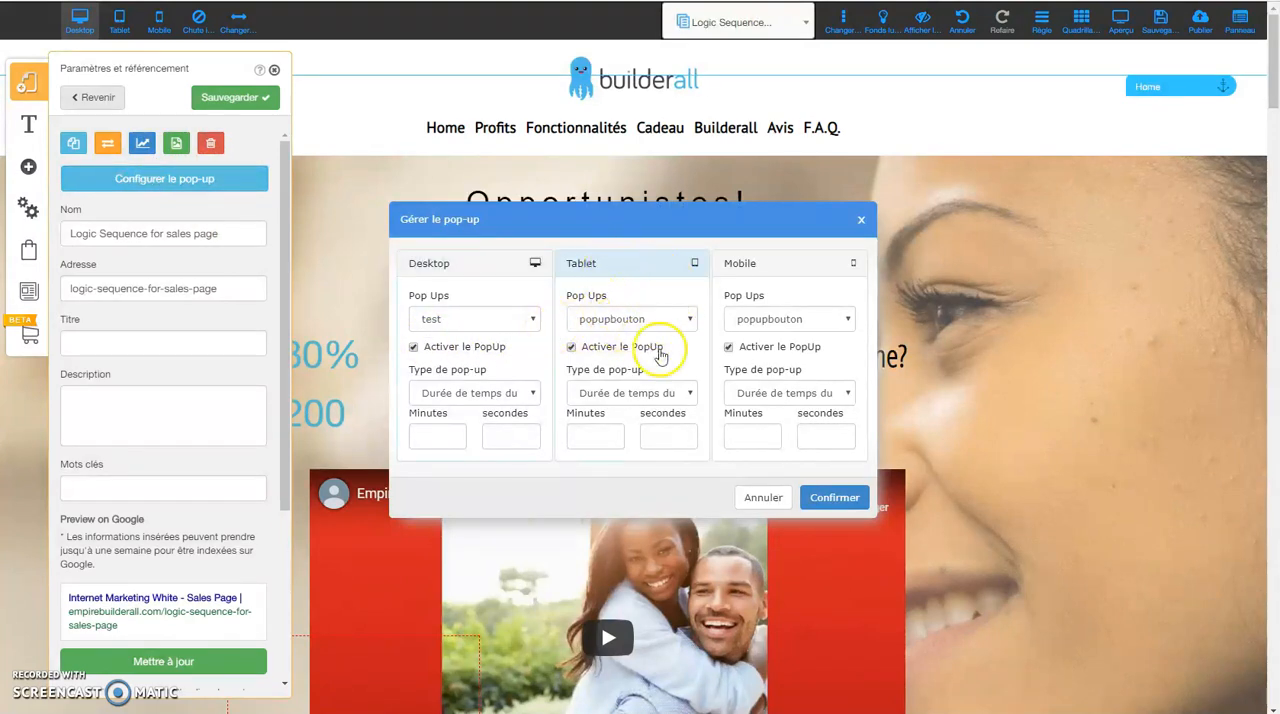
pyautogui.click(690, 319)
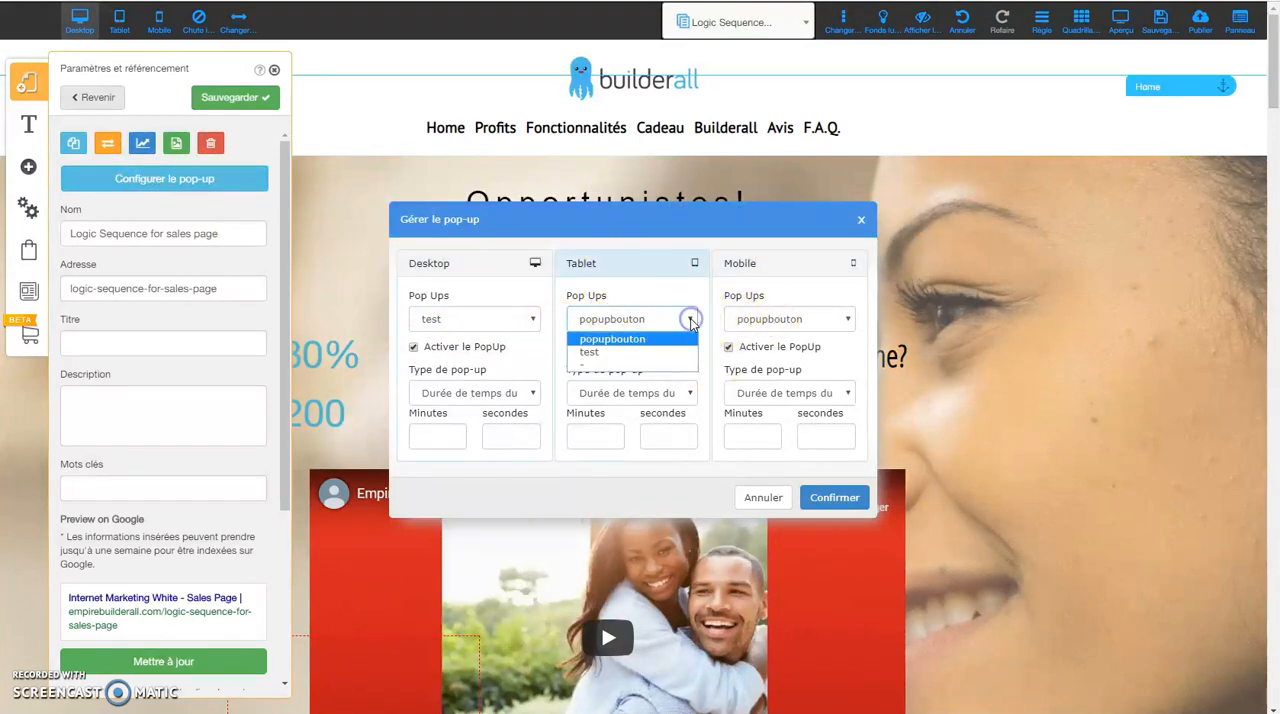
pyautogui.click(585, 352)
pyautogui.click(766, 318)
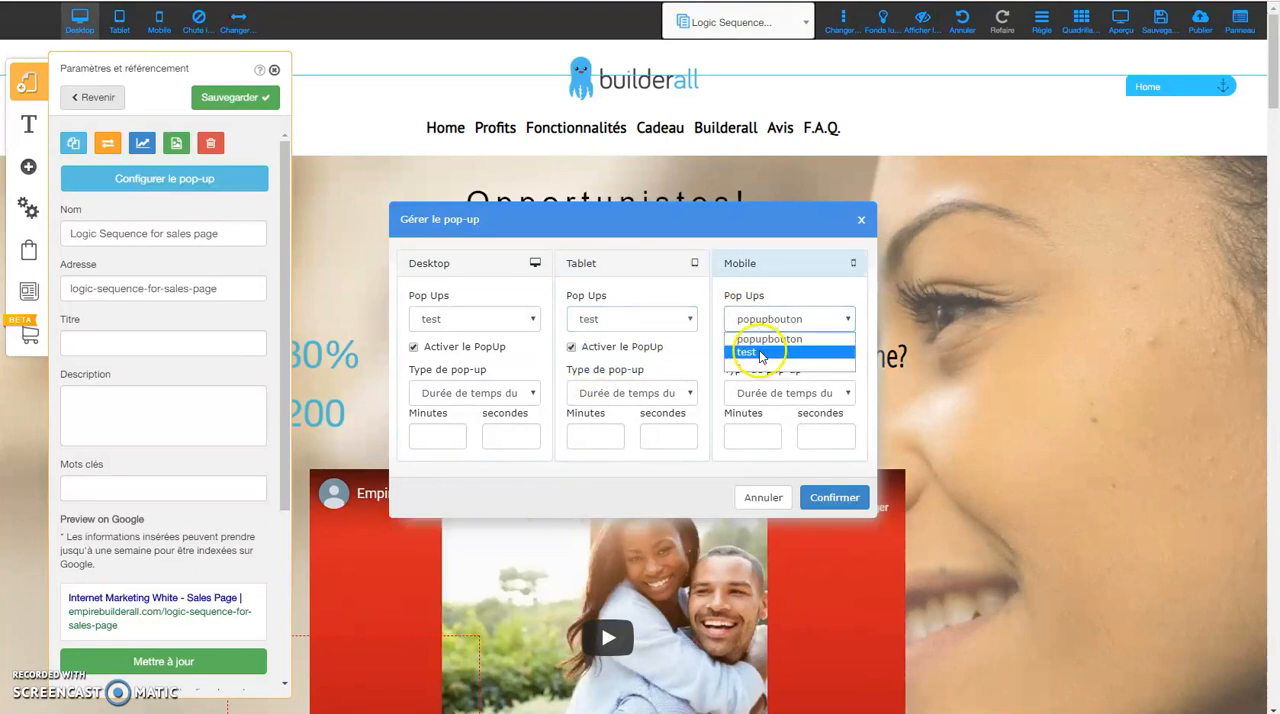
pyautogui.click(750, 352)
pyautogui.click(834, 497)
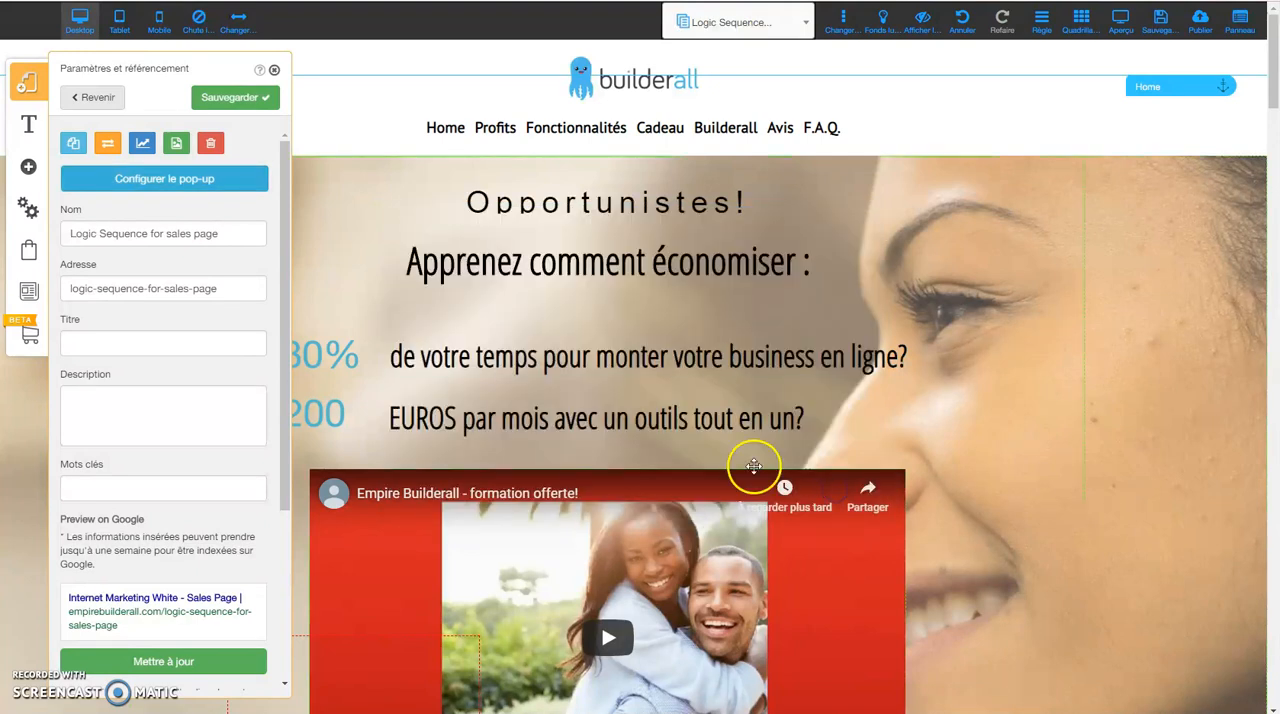
pyautogui.click(236, 97)
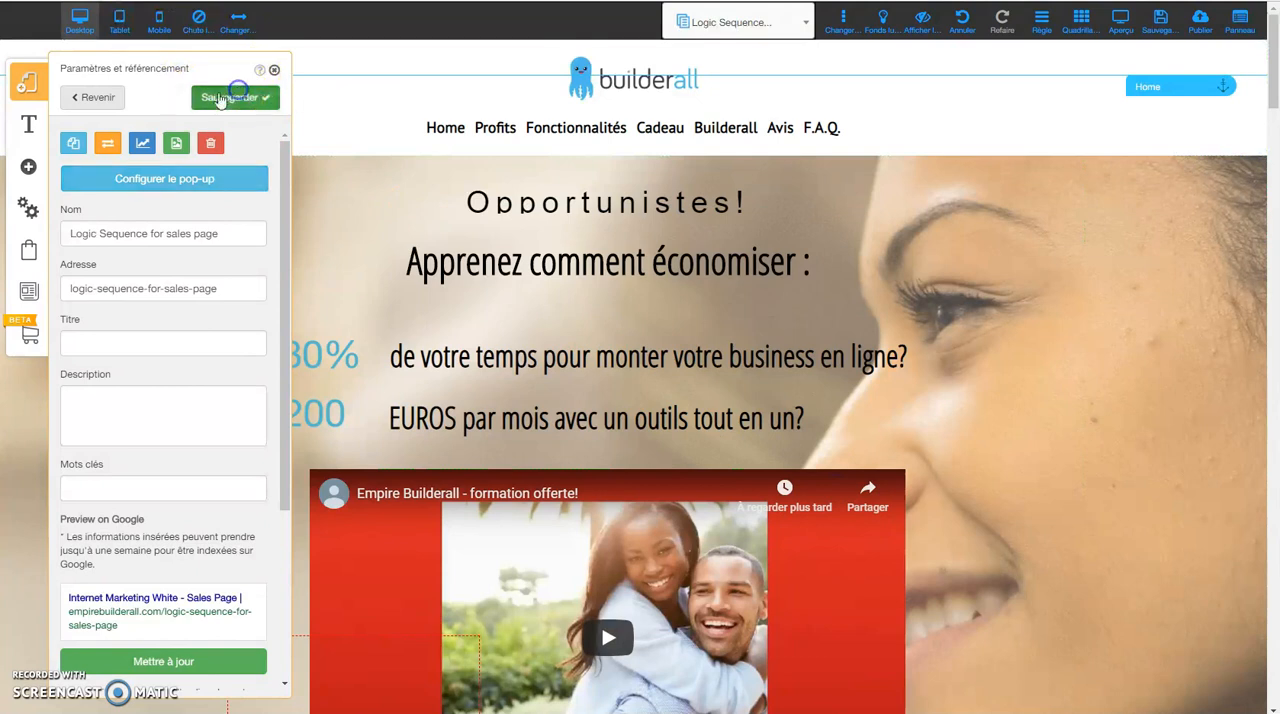
pyautogui.click(274, 72)
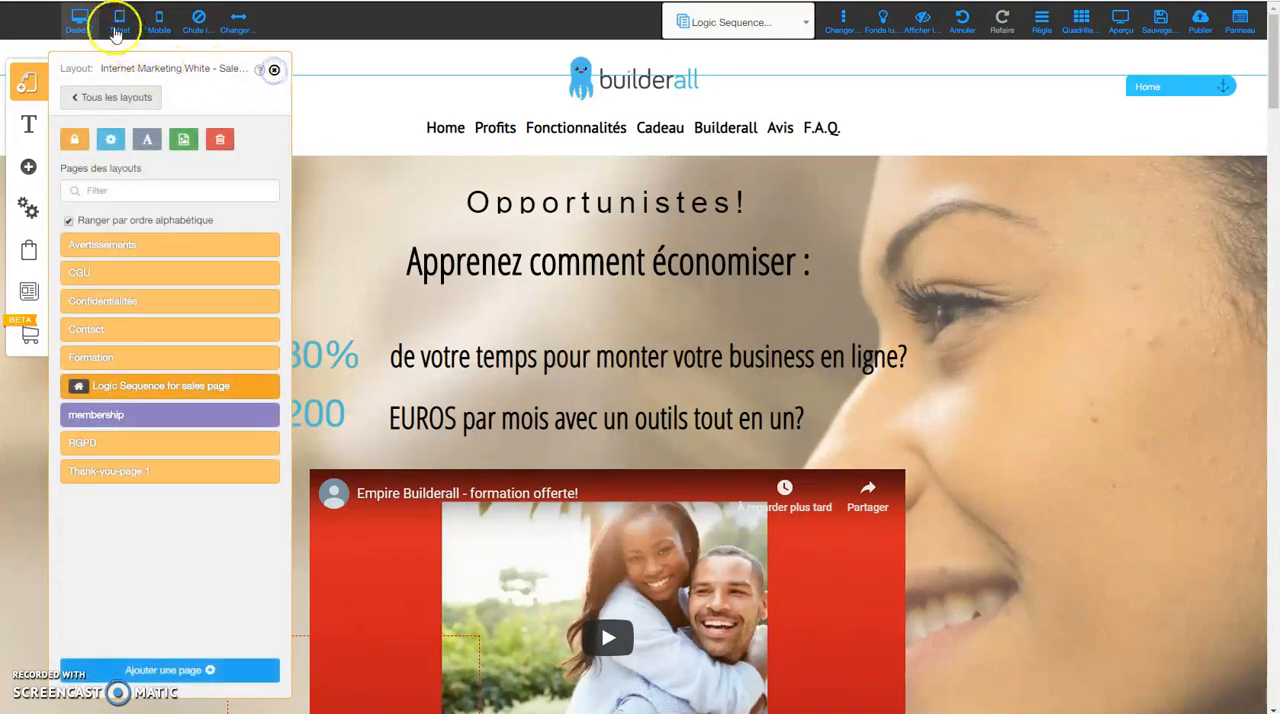
# Switch to the tablet version, preview the page with its opt-in pop-up, and return to editing.
pyautogui.click(118, 25)
pyautogui.click(87, 141)
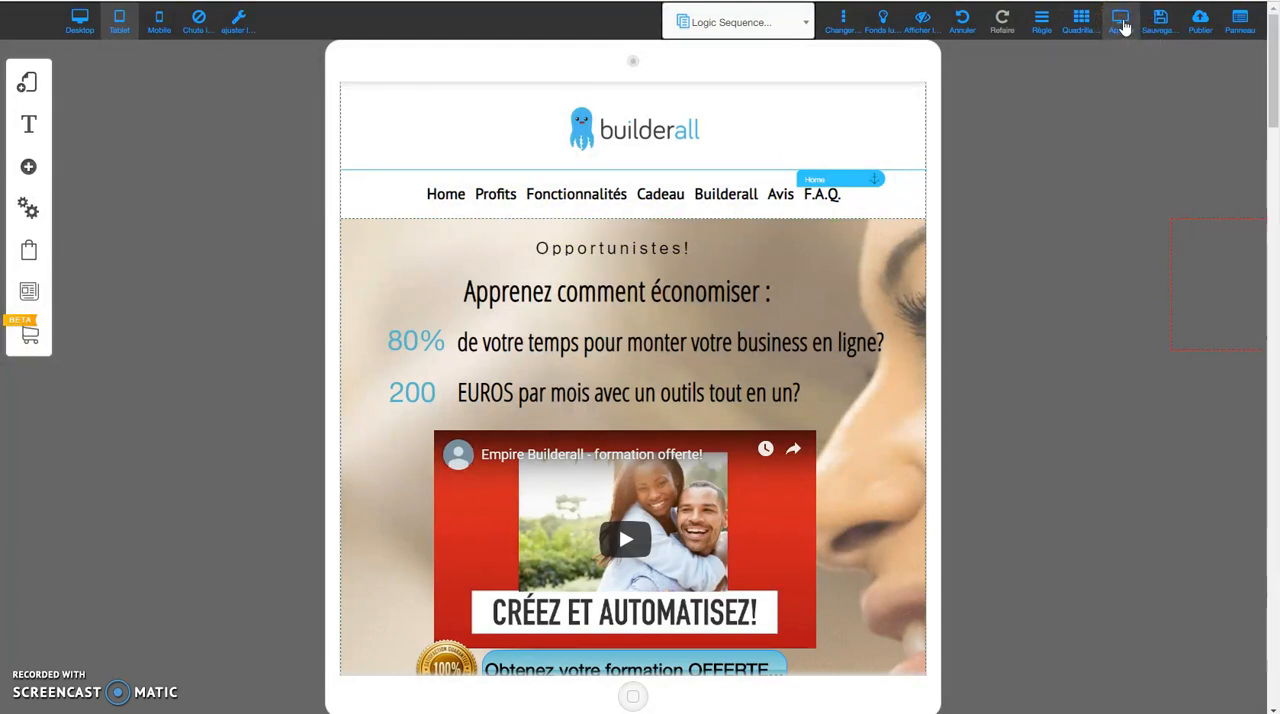
pyautogui.click(1123, 27)
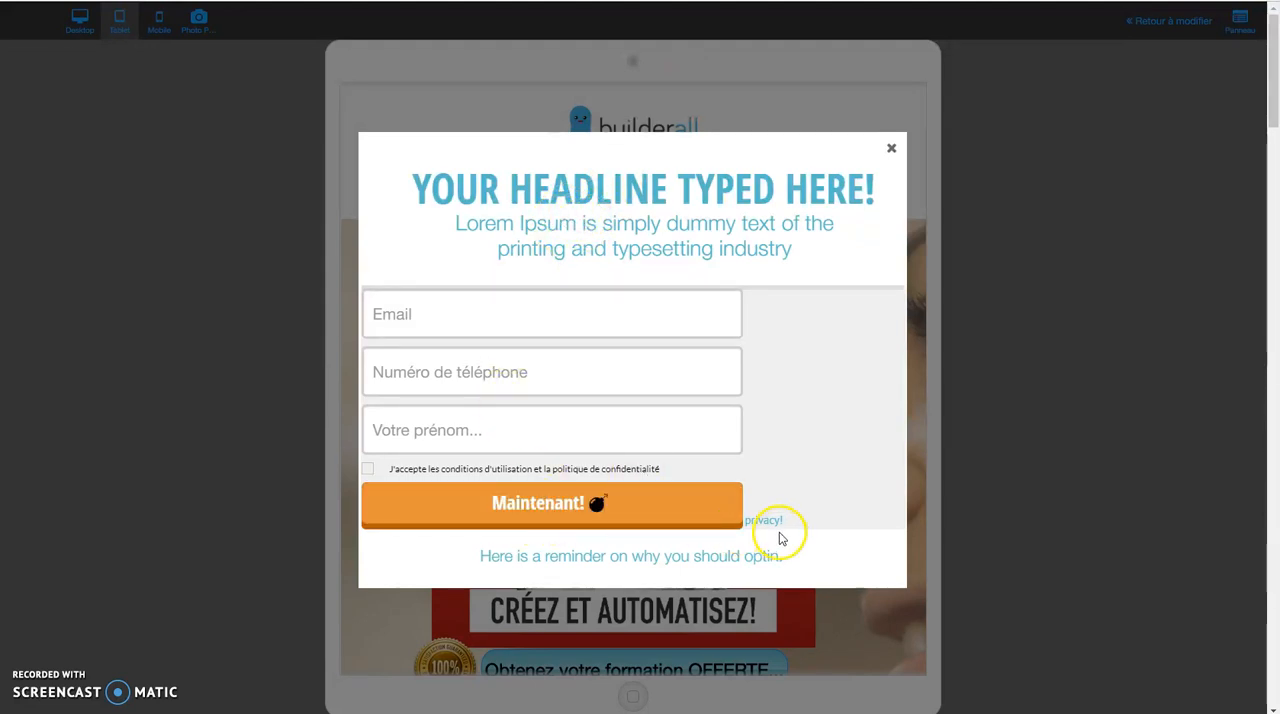
pyautogui.click(891, 148)
pyautogui.click(1156, 20)
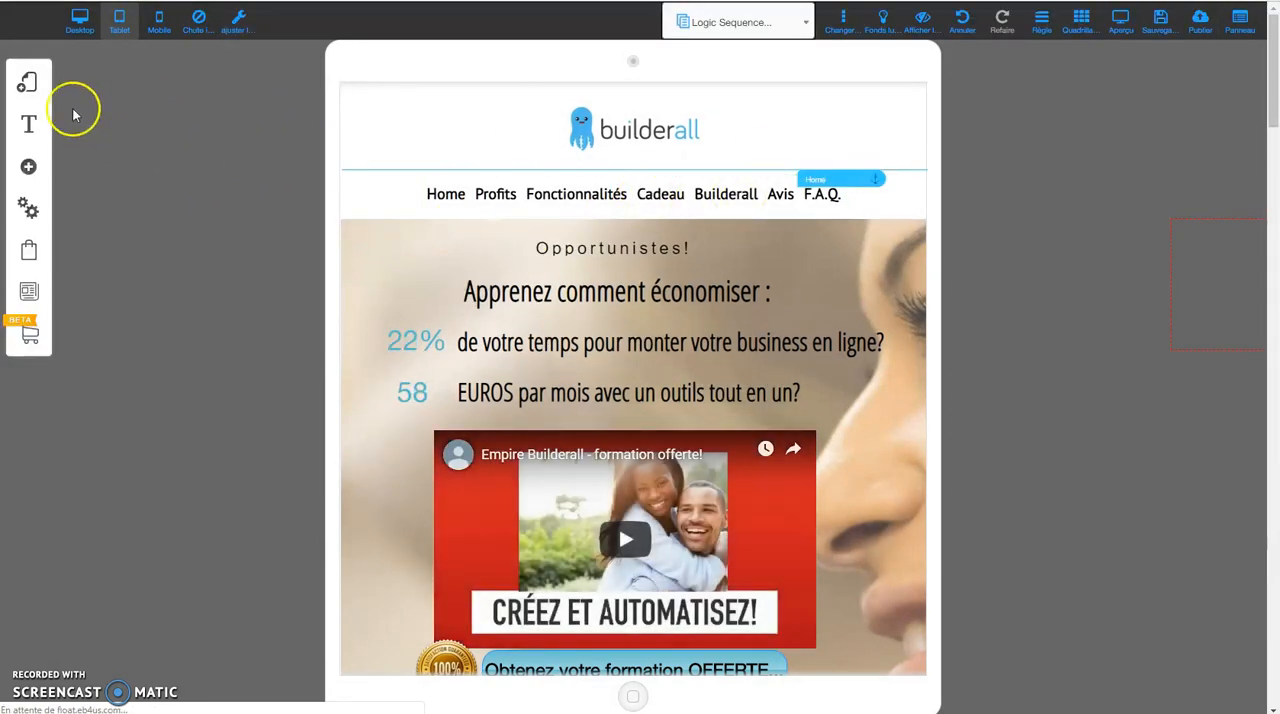
# Show the test pop-up in the tablet version and centre its opt-in form.
pyautogui.click(24, 168)
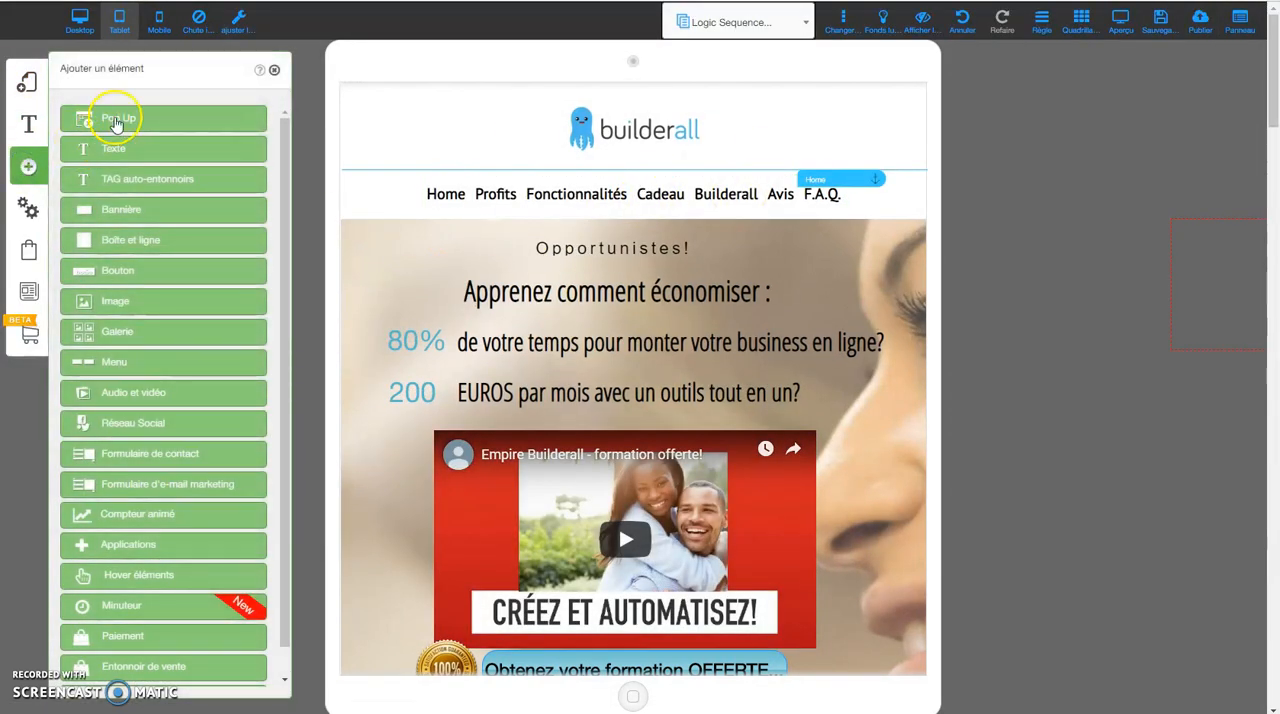
pyautogui.click(117, 121)
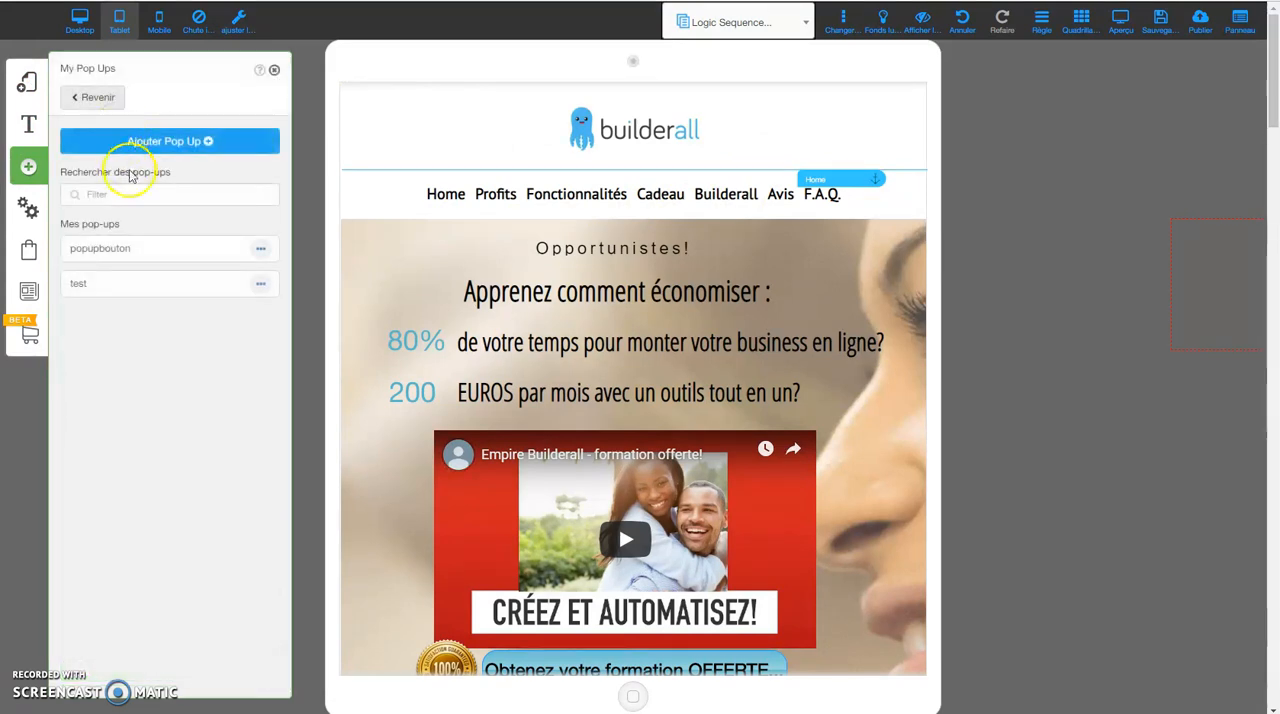
pyautogui.click(263, 287)
pyautogui.click(250, 318)
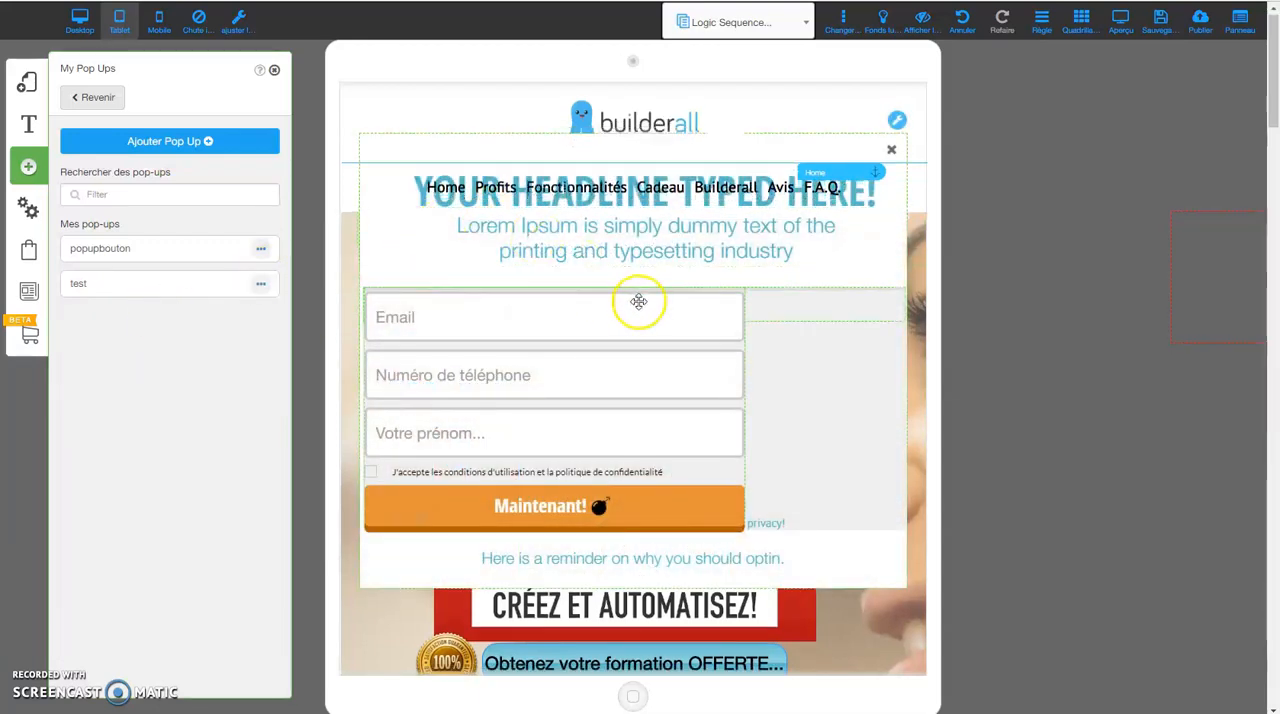
pyautogui.scroll(-5, 639, 301)
pyautogui.click(636, 340)
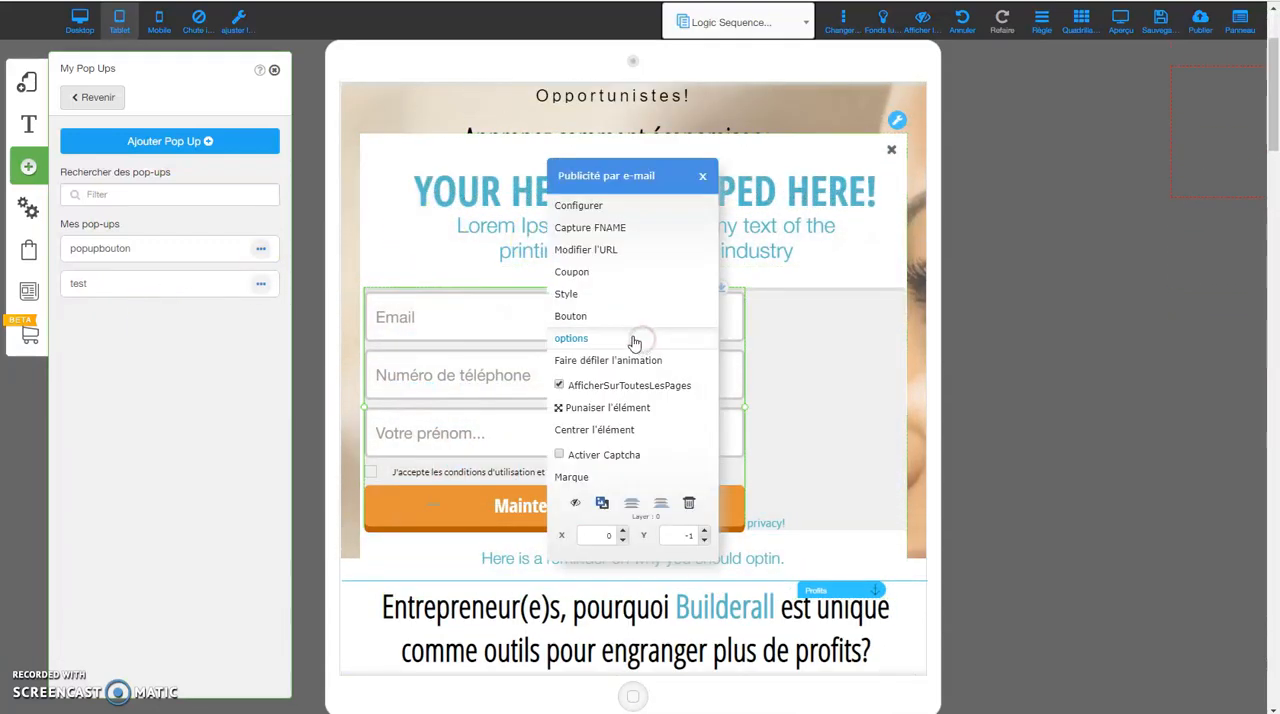
pyautogui.click(590, 430)
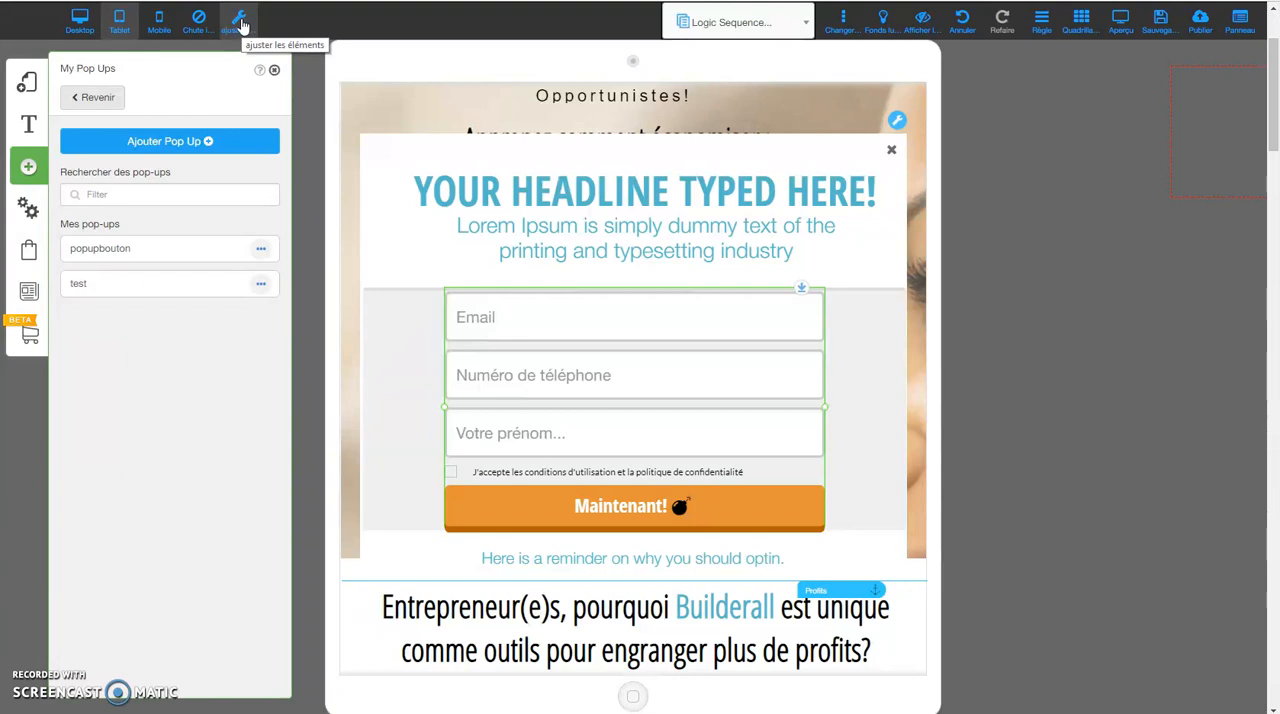
pyautogui.click(274, 72)
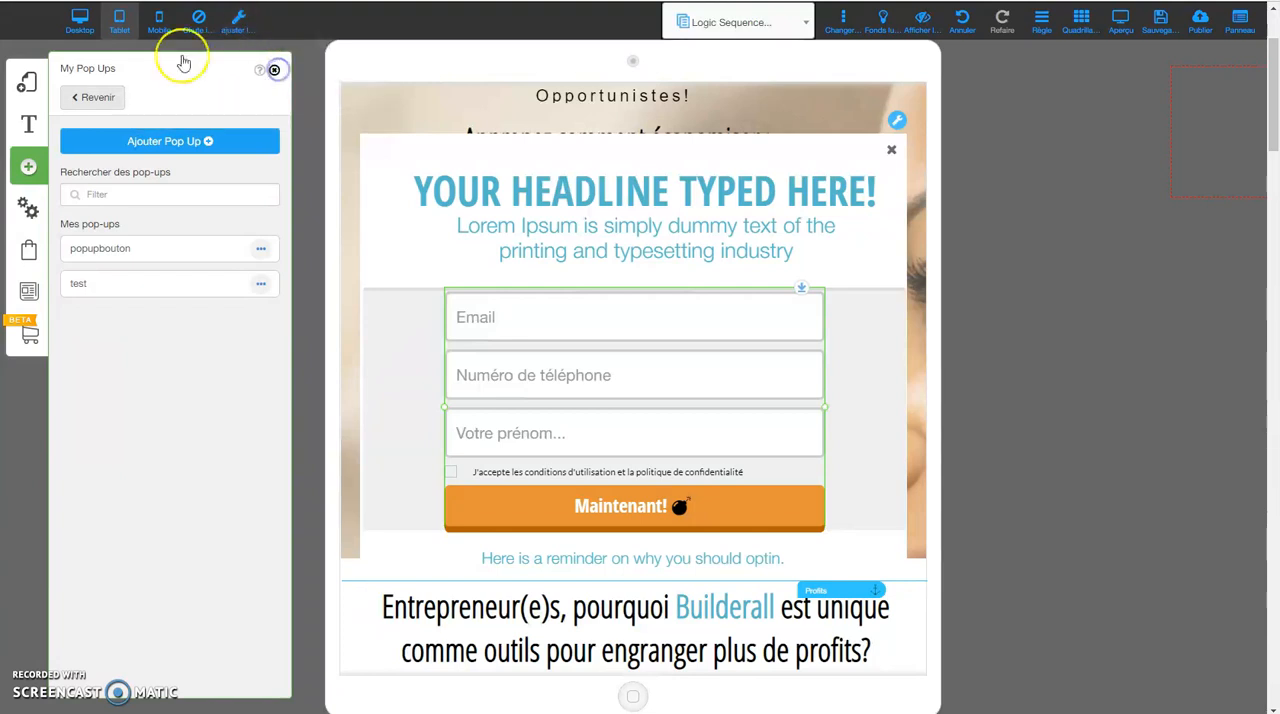
# Switch to the mobile version, preview the page with its opt-in pop-up, and return to editing.
pyautogui.click(161, 28)
pyautogui.click(691, 157)
pyautogui.click(159, 22)
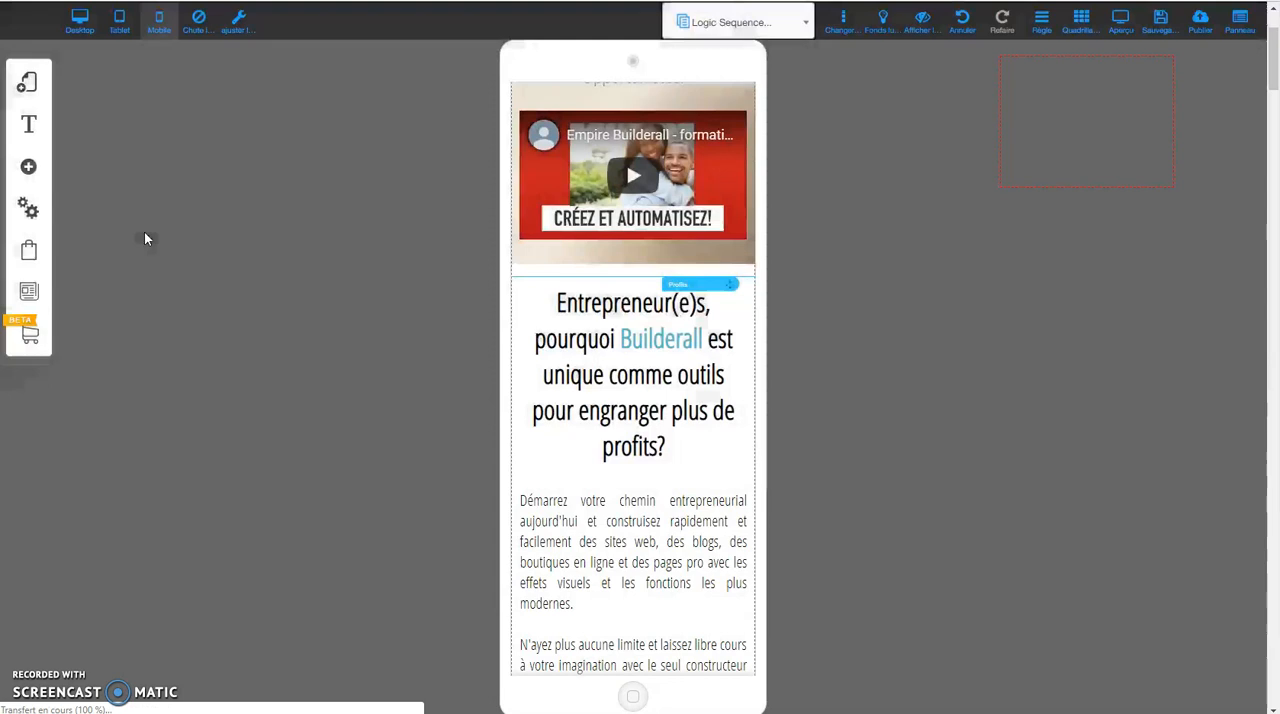
pyautogui.click(220, 217)
pyautogui.click(1127, 24)
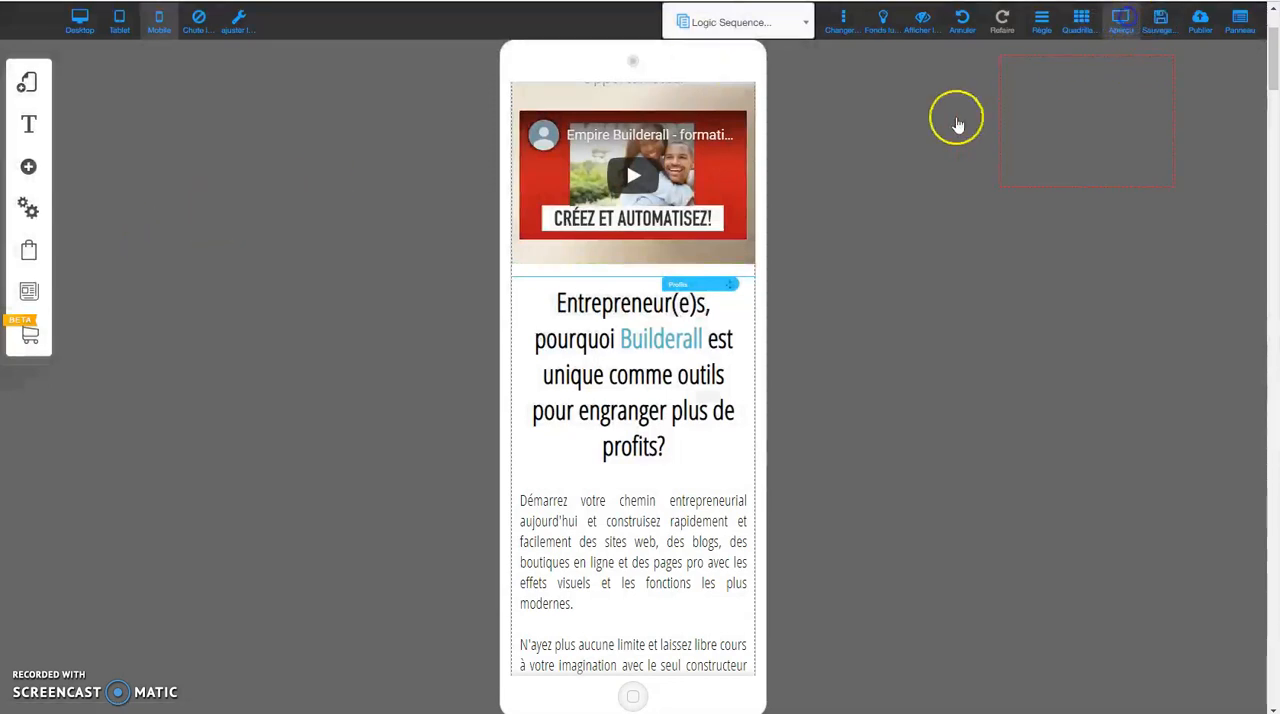
pyautogui.click(600, 218)
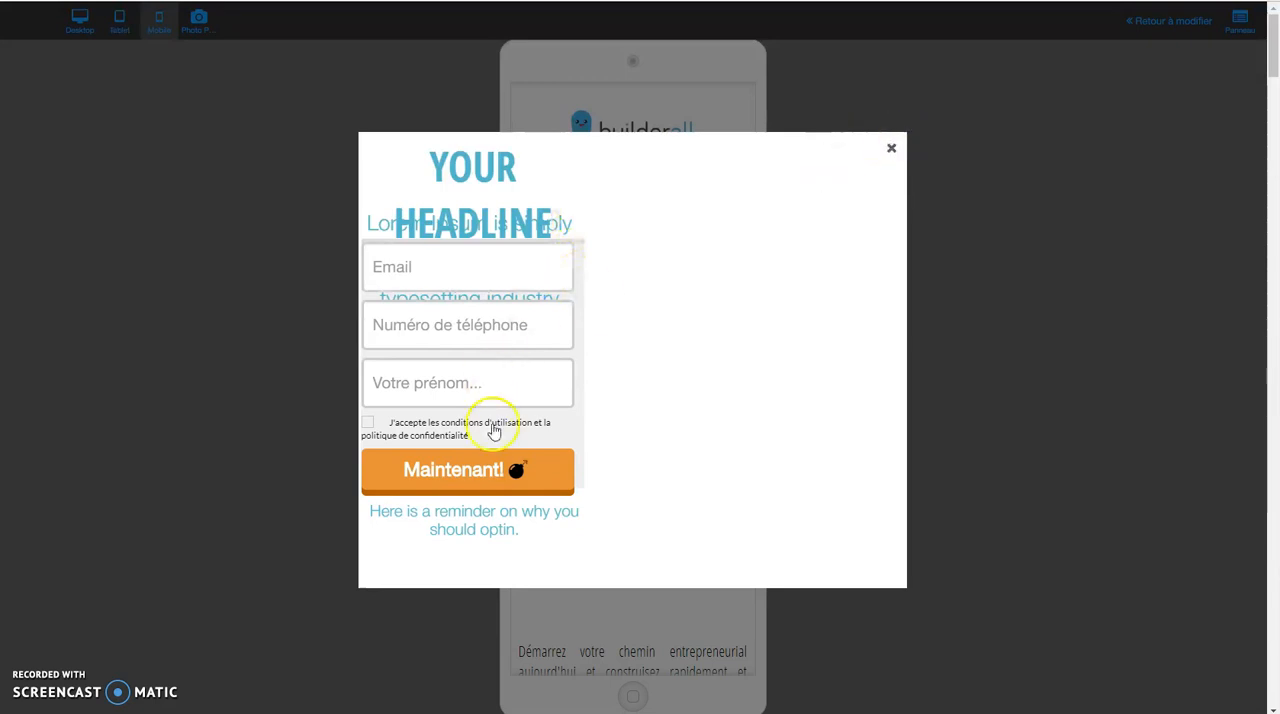
pyautogui.click(891, 148)
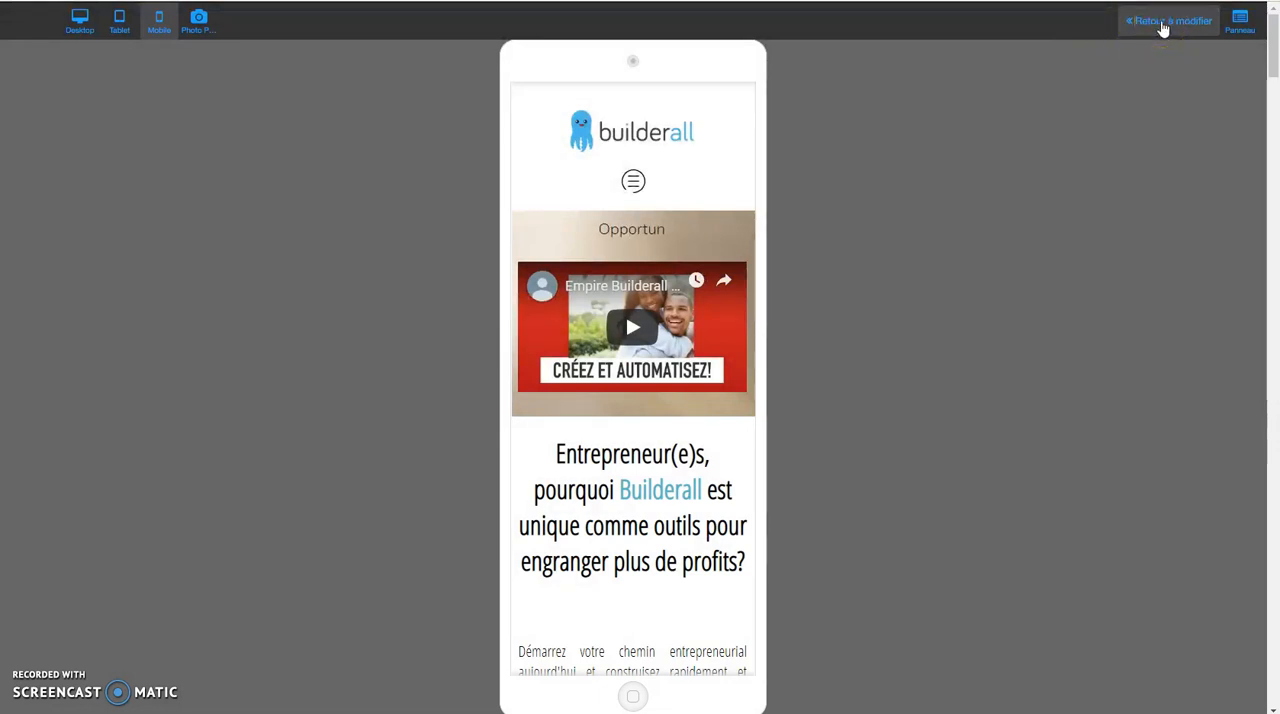
pyautogui.click(1163, 22)
# Show the test pop-up in the mobile version, fit its content to the phone width and check it over the page.
pyautogui.click(28, 168)
pyautogui.click(148, 118)
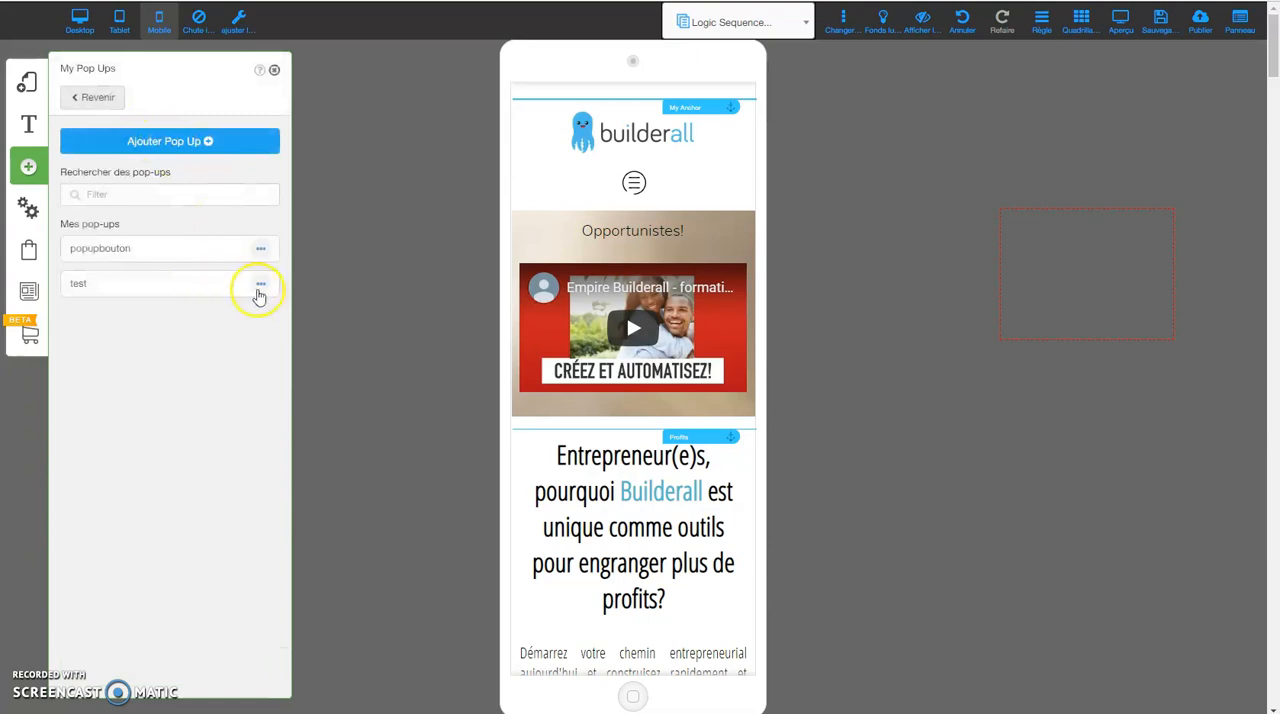
pyautogui.click(263, 286)
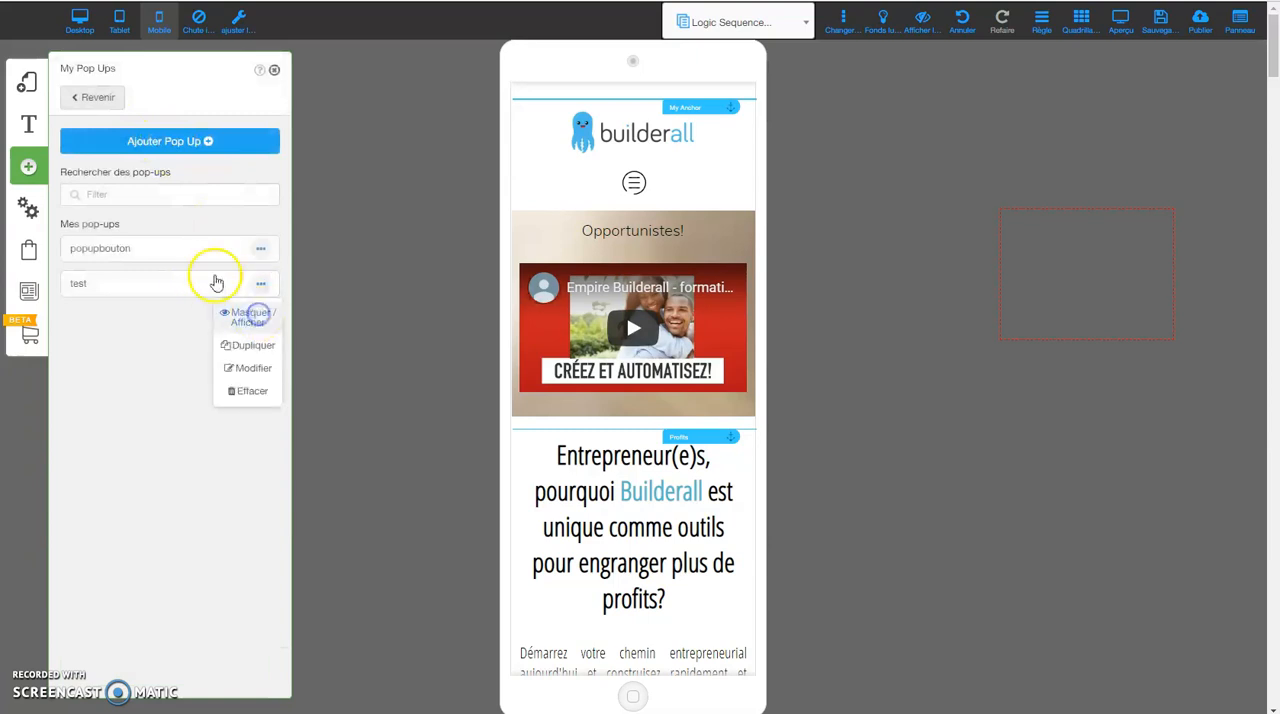
pyautogui.click(219, 290)
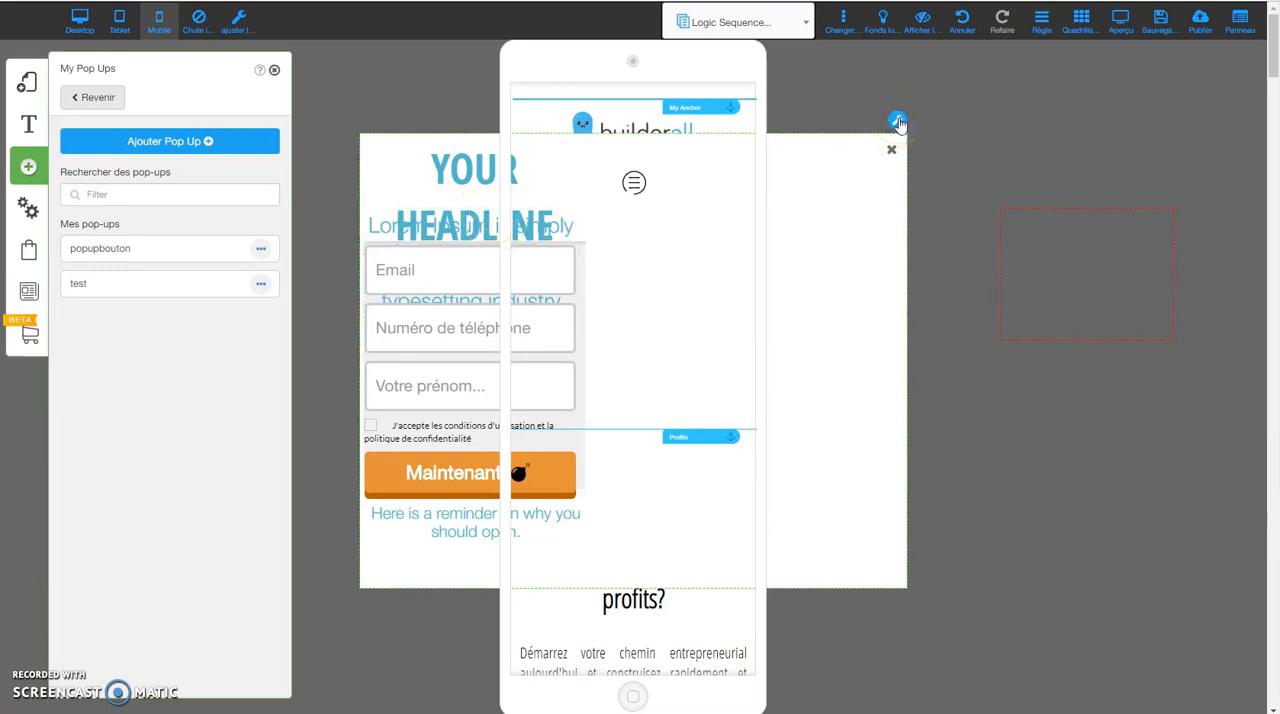
pyautogui.click(628, 304)
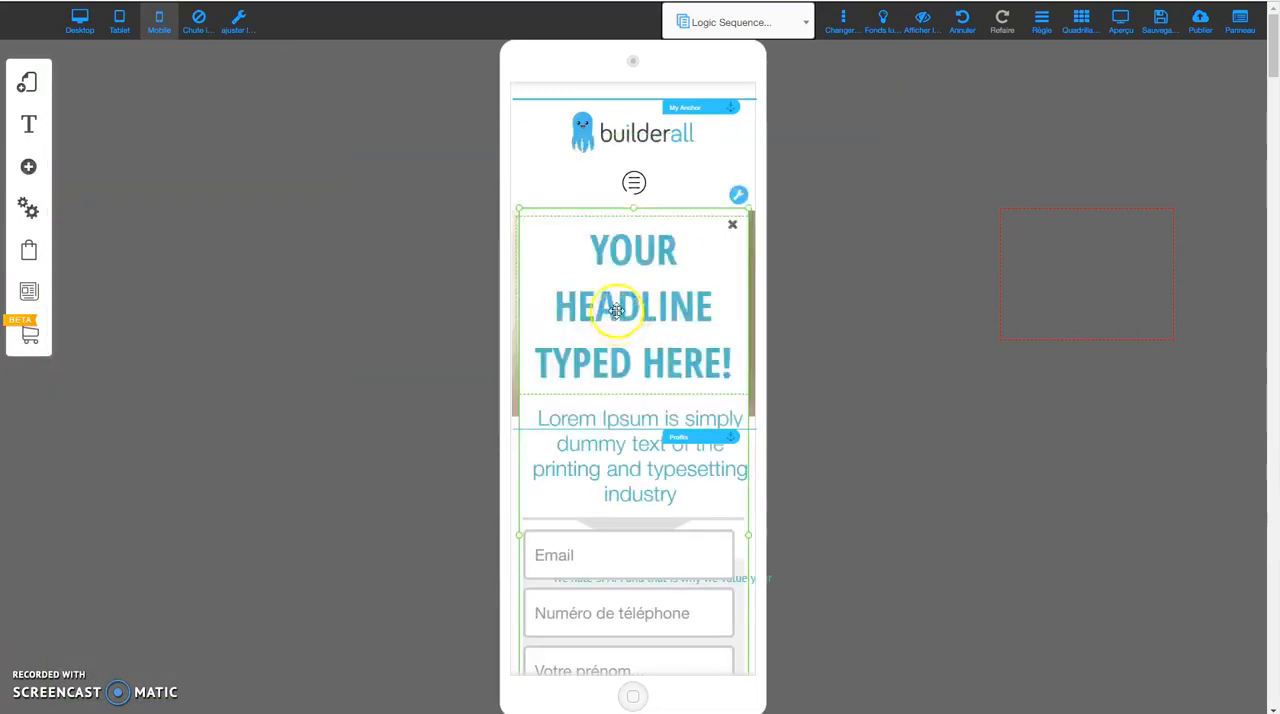
pyautogui.scroll(-1, 668, 246)
pyautogui.scroll(-3, 668, 246)
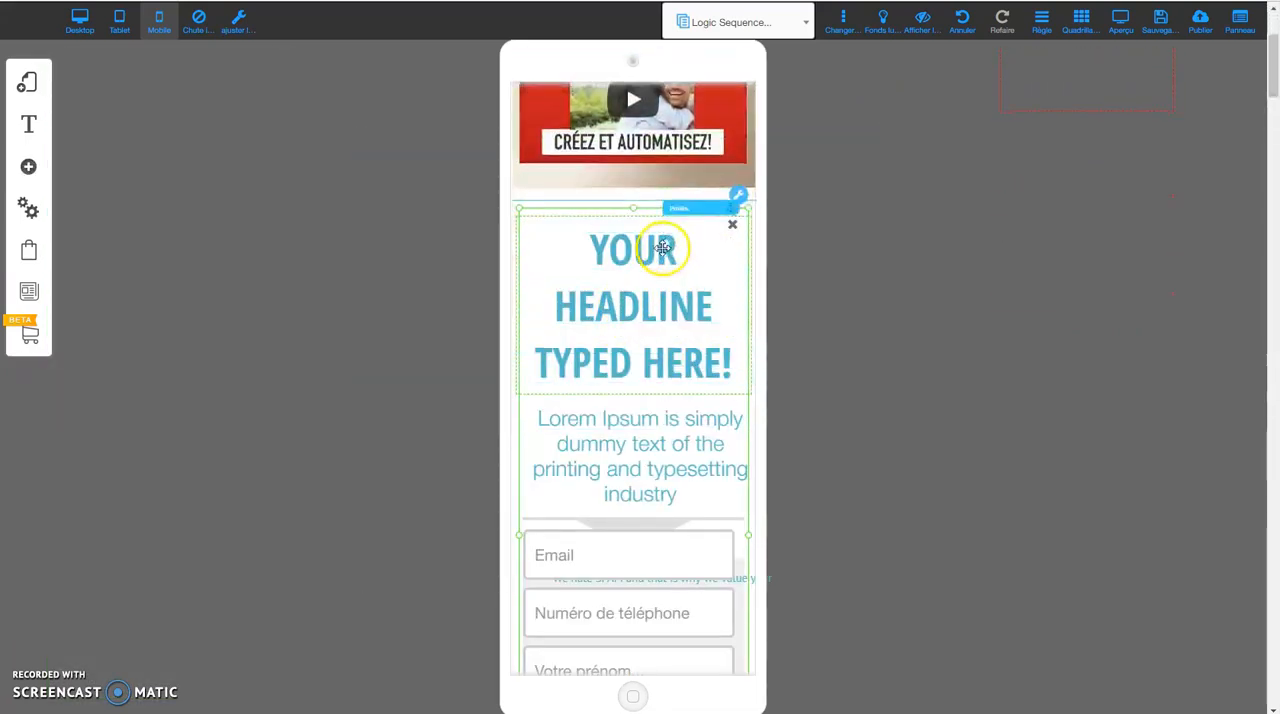
pyautogui.scroll(1, 857, 381)
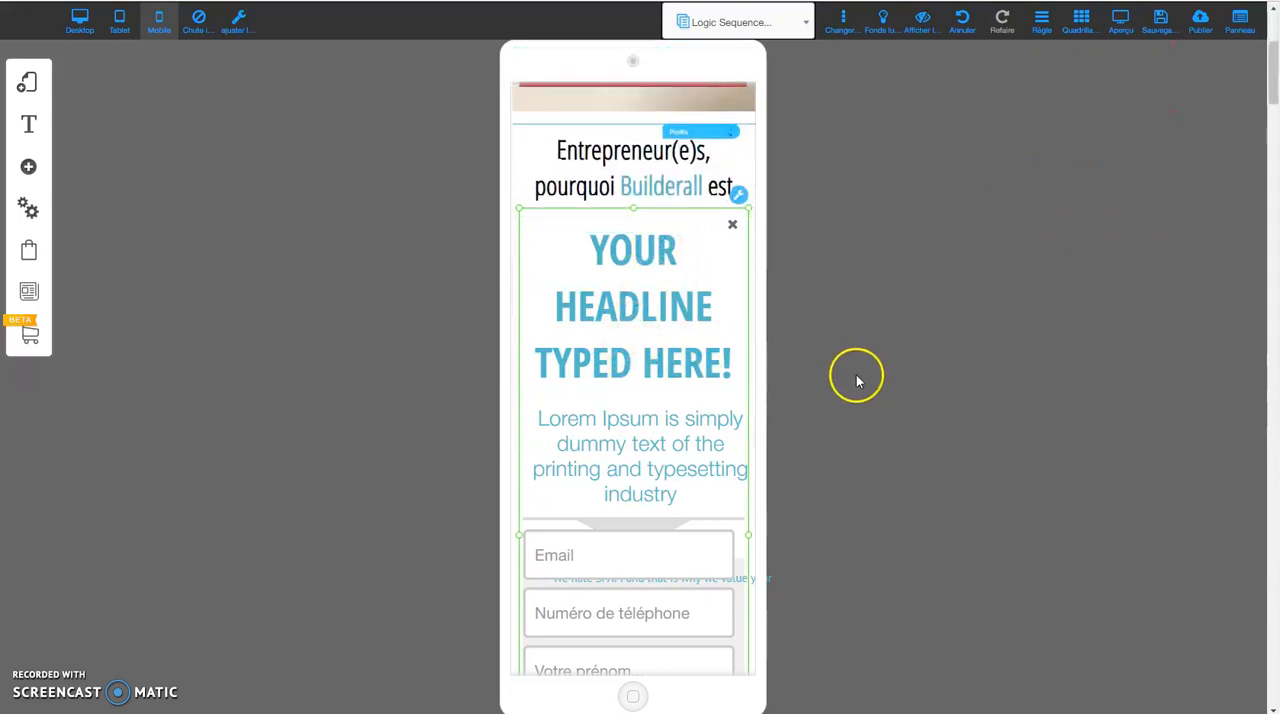
pyautogui.scroll(-1, 738, 423)
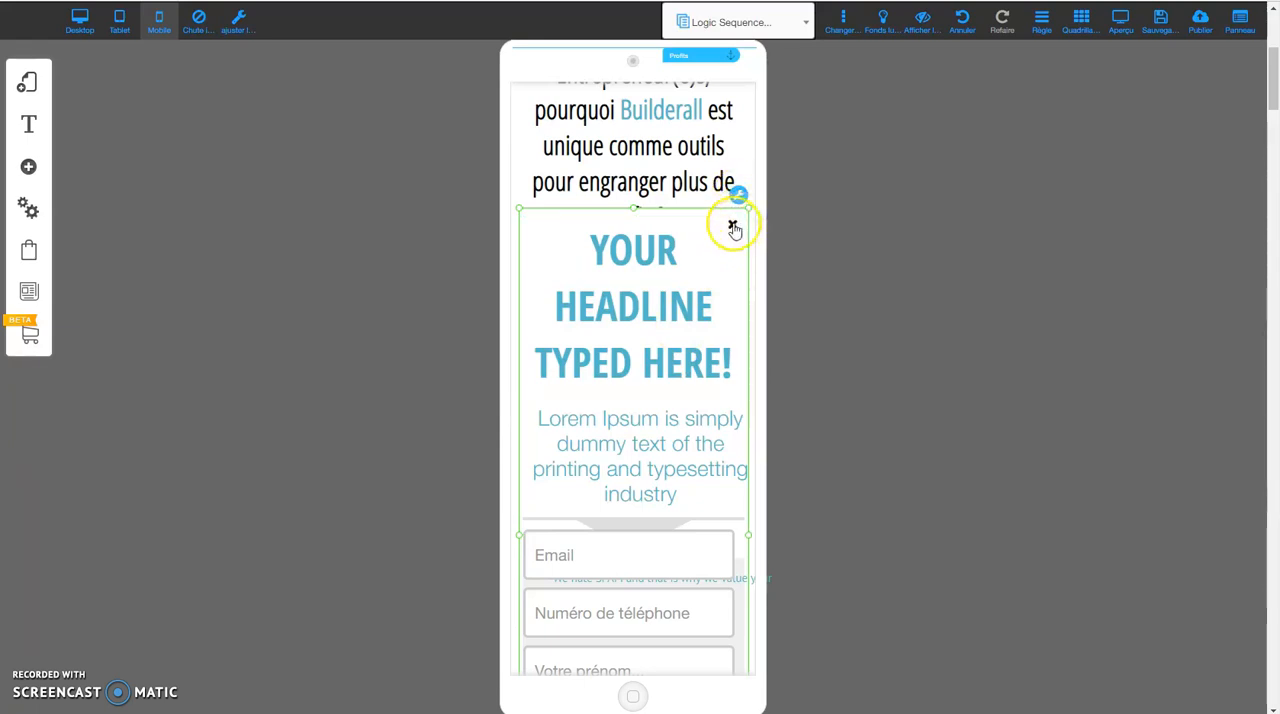
# Close the test pop-up in the editor and preview the mobile page with its adapted opt-in form.
pyautogui.click(733, 226)
pyautogui.click(1120, 20)
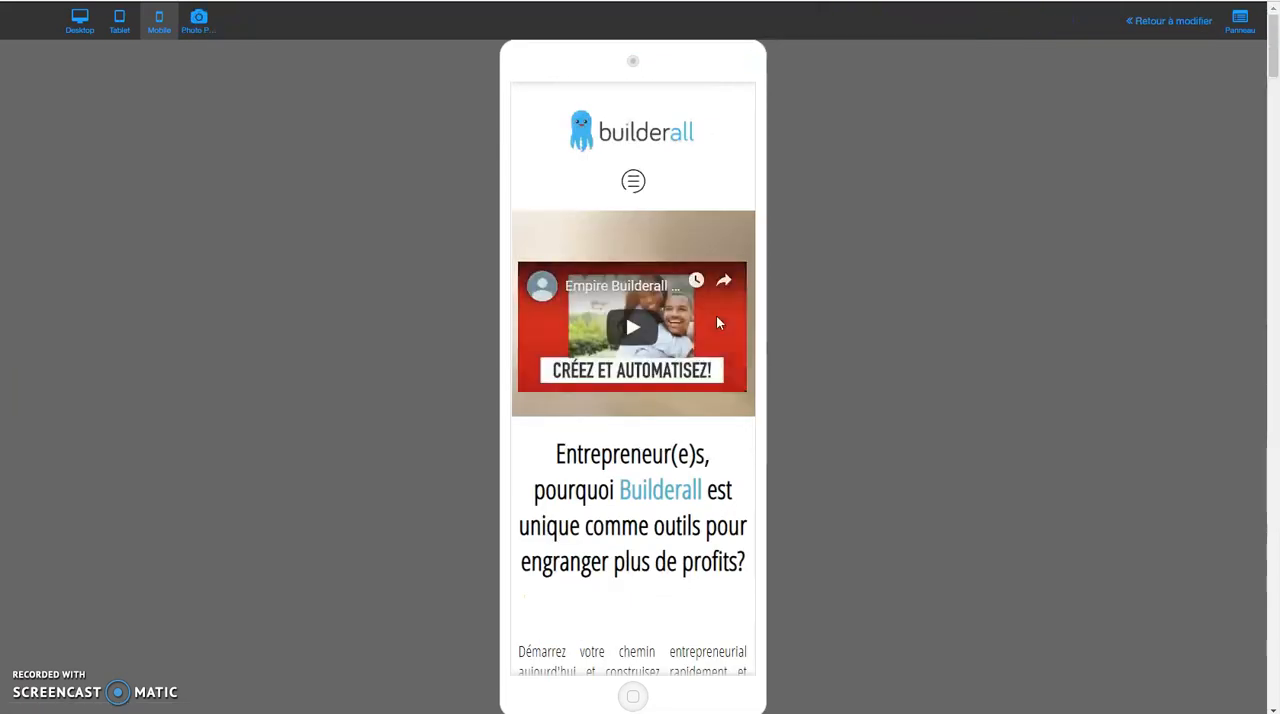
pyautogui.scroll(-1, 672, 299)
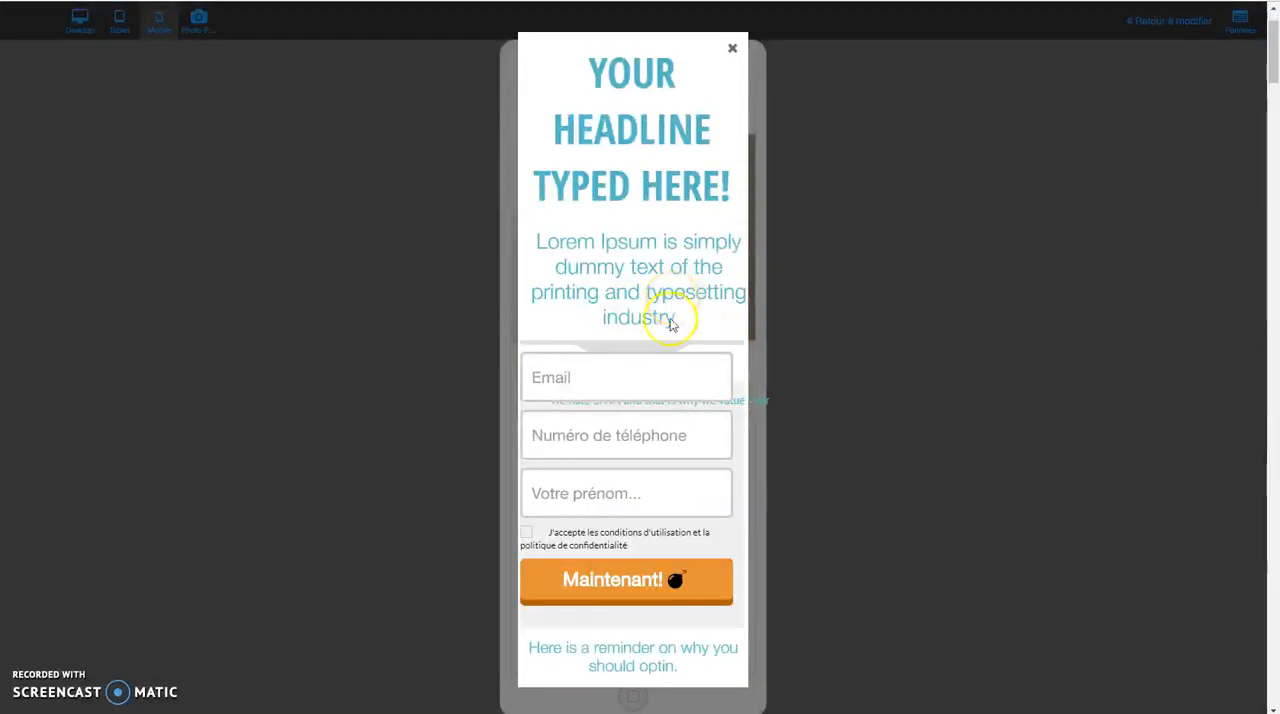